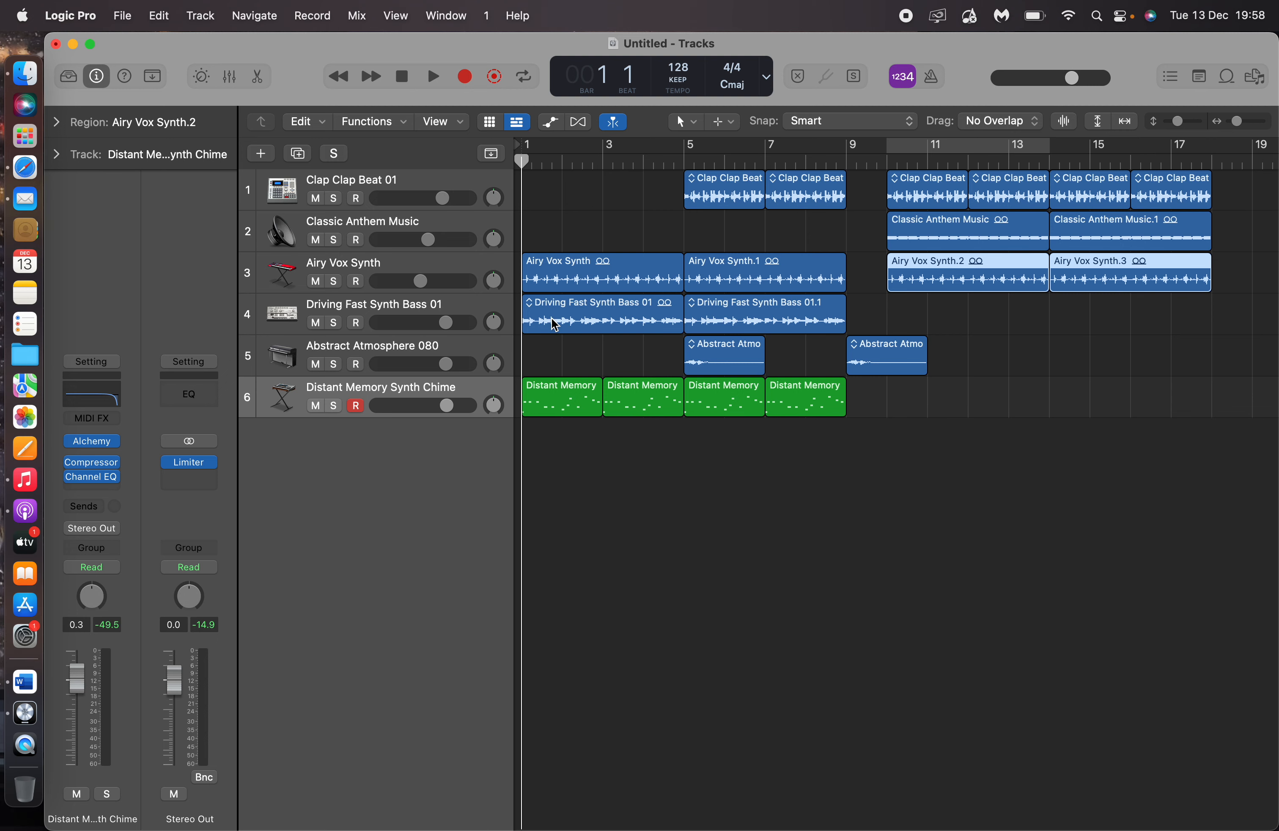
Show track automation and draw a volume fade-out on the Driving Fast Synth Bass 01 track, from +0.1 dB just before bar 8 to −∞ at bar 9.
key(a)
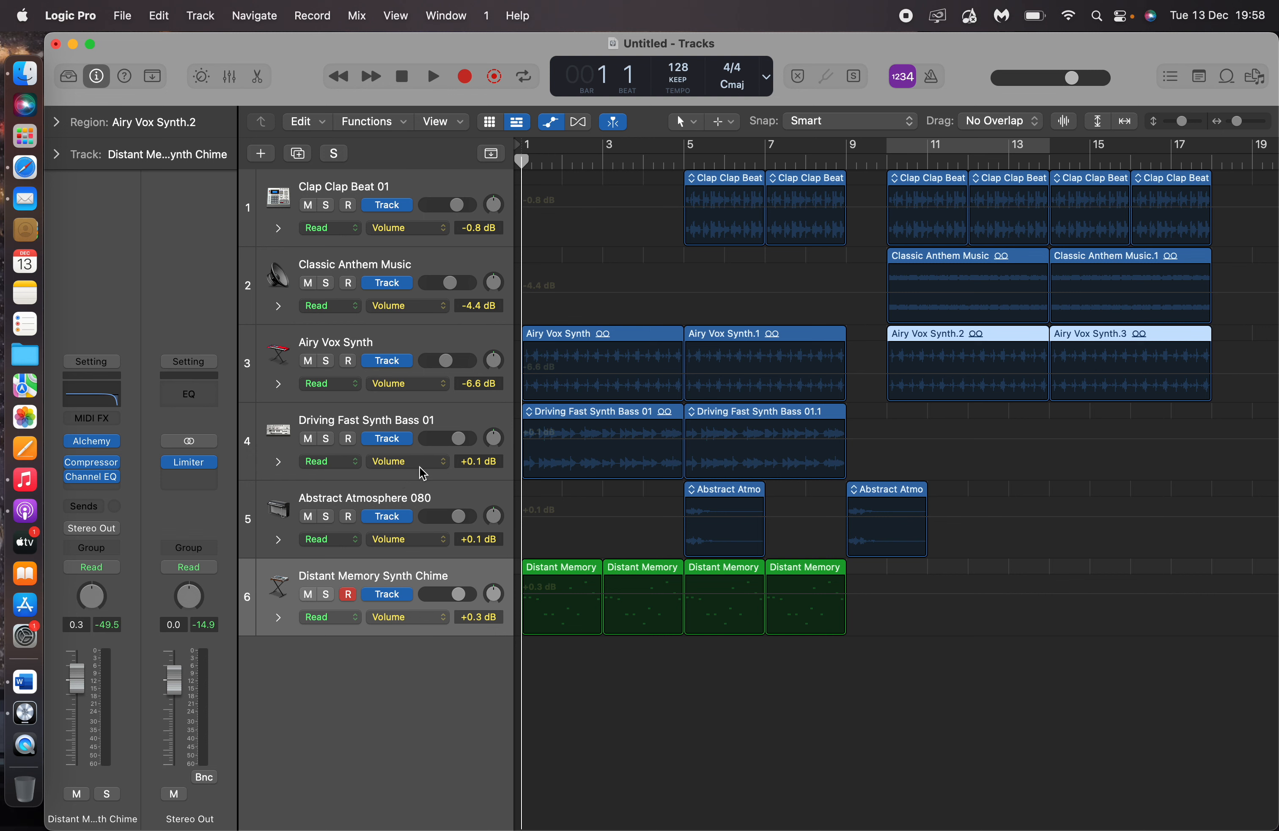
click(796, 438)
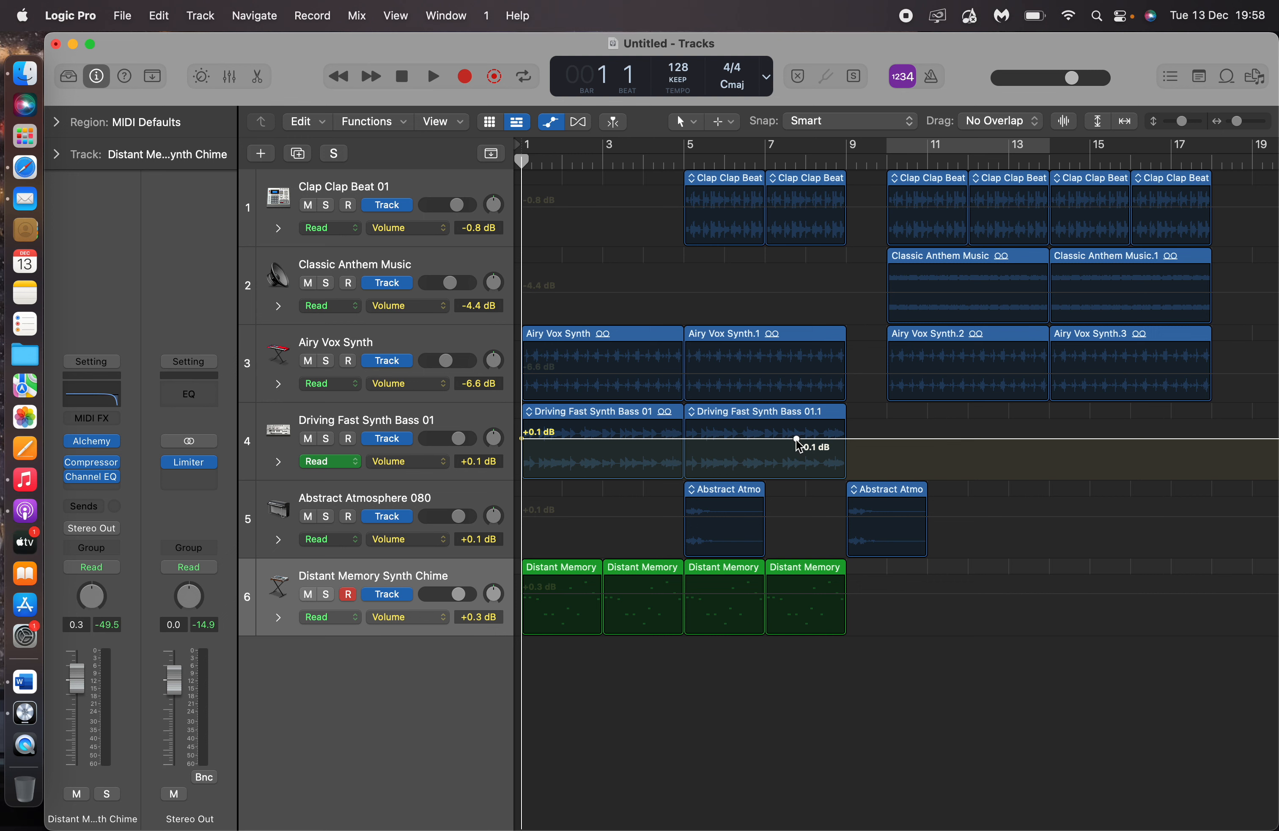
click(845, 477)
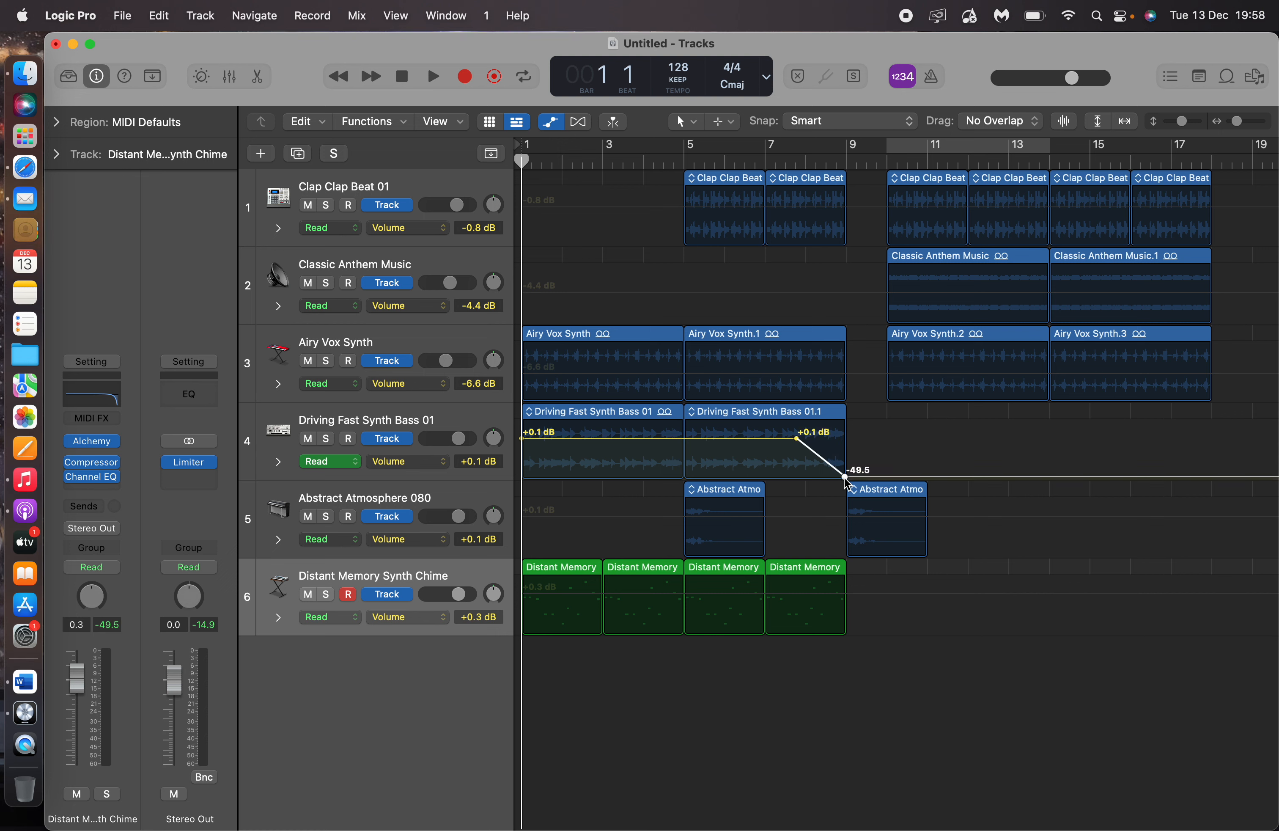
drag(845, 477, 845, 478)
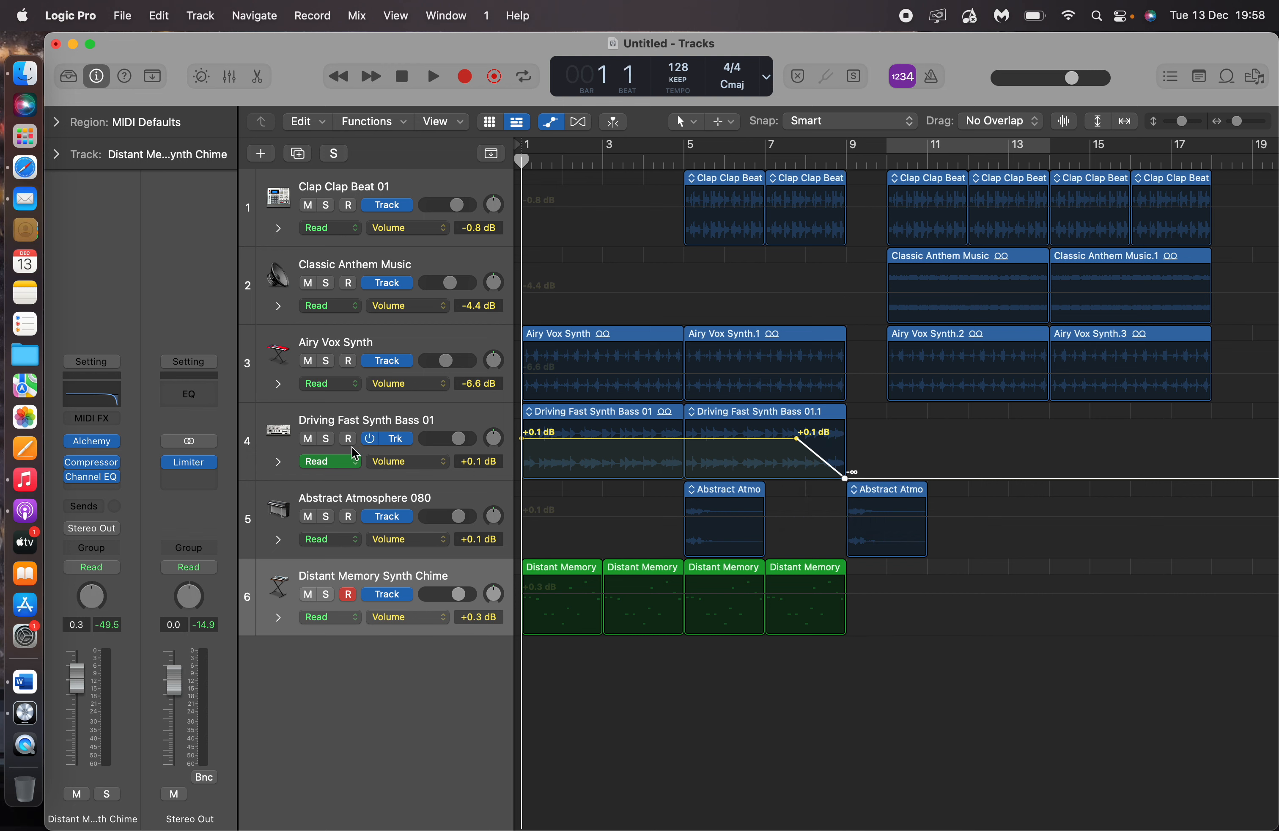
Play the Driving Fast Synth Bass 01 track soloed to hear its fade-out, turn its solo off, and select the Airy Vox Synth track.
click(326, 440)
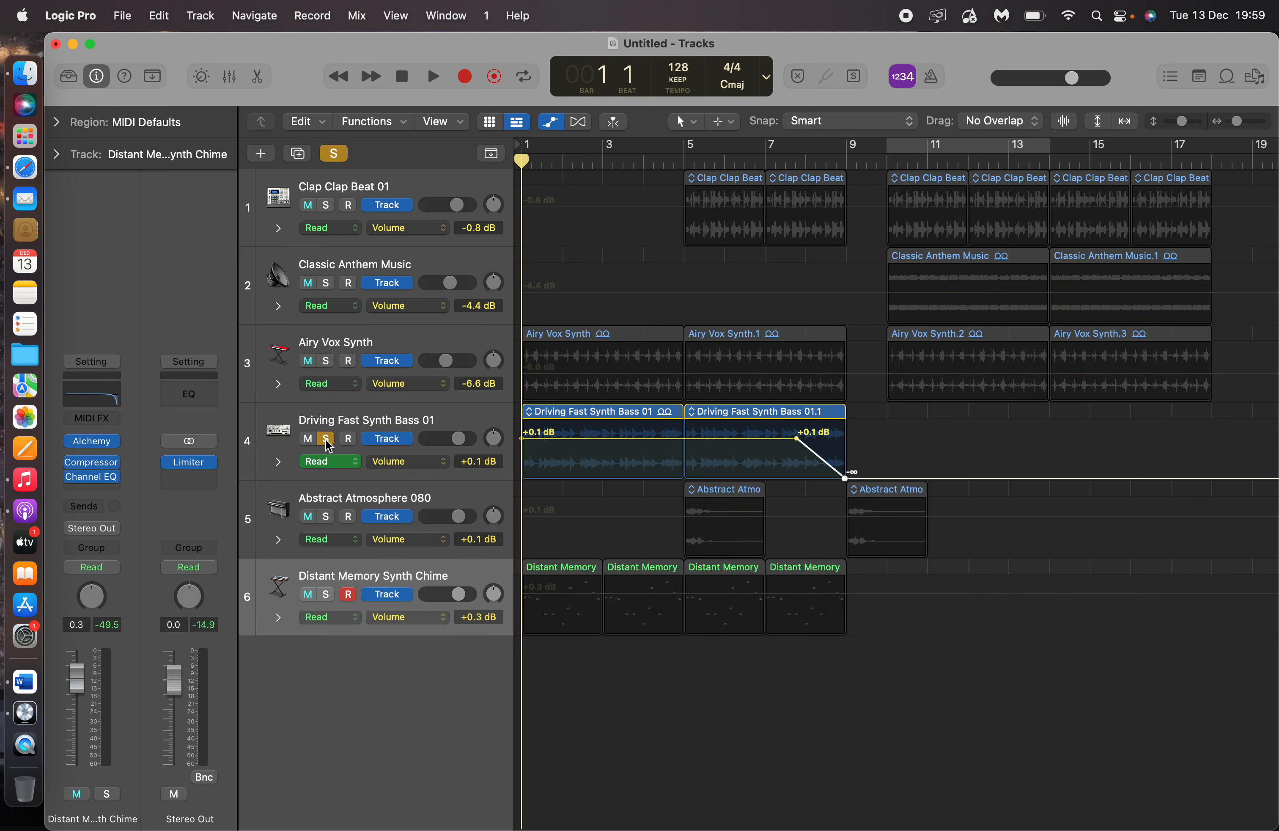
key(space)
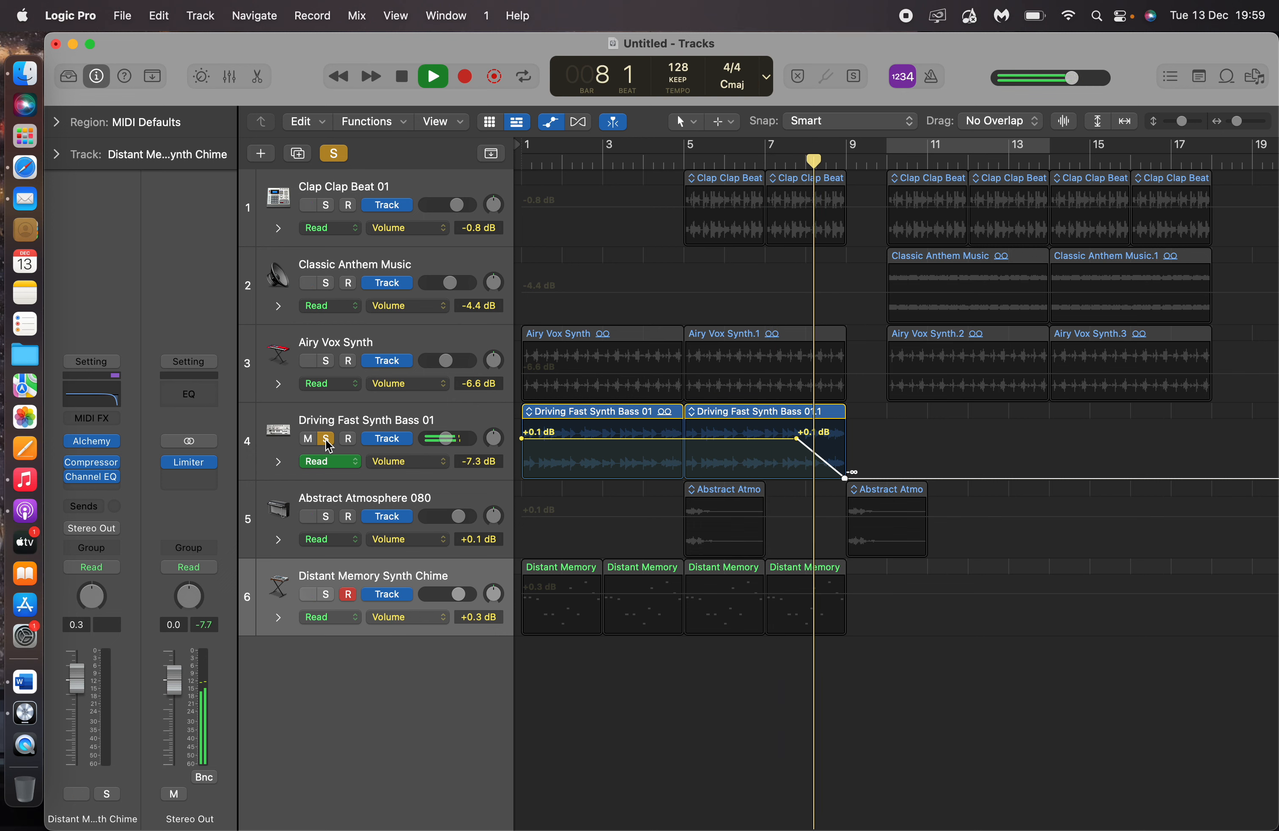
key(space)
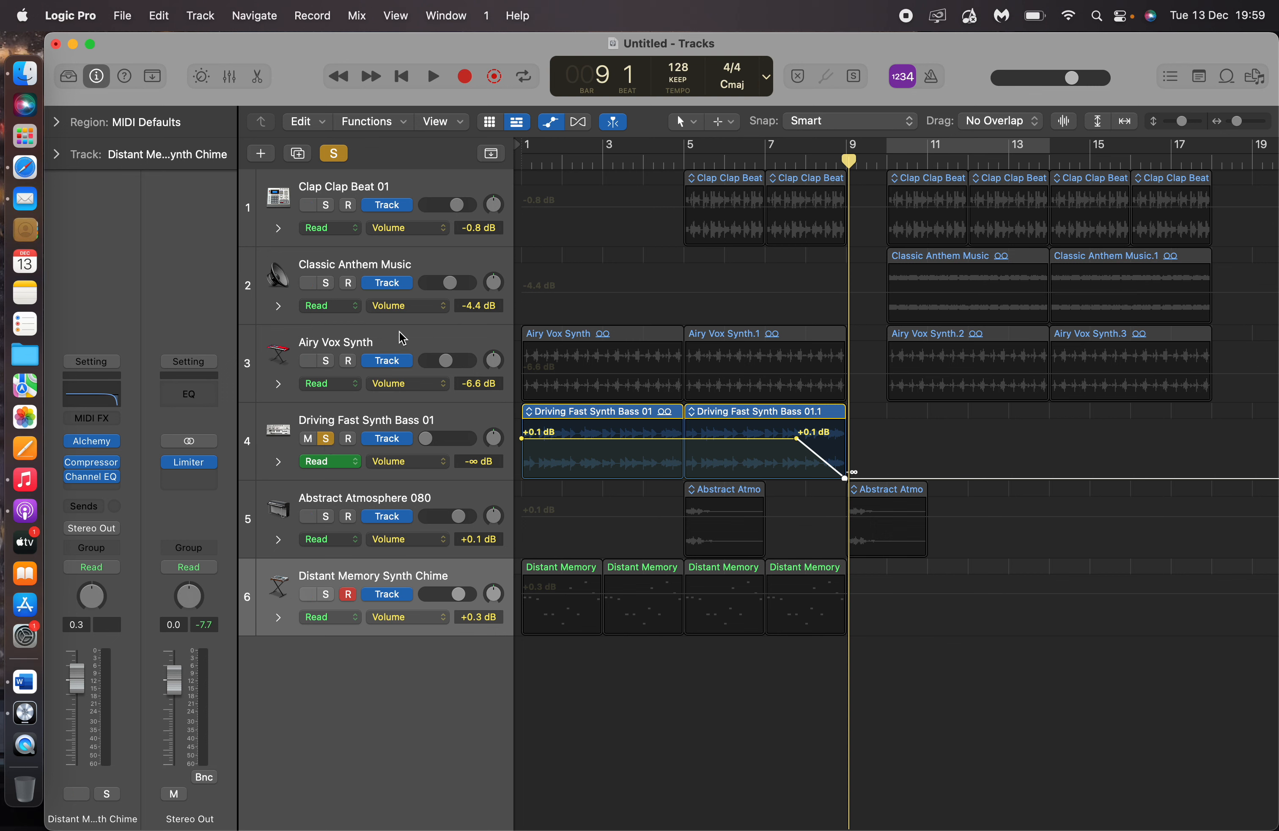
click(361, 341)
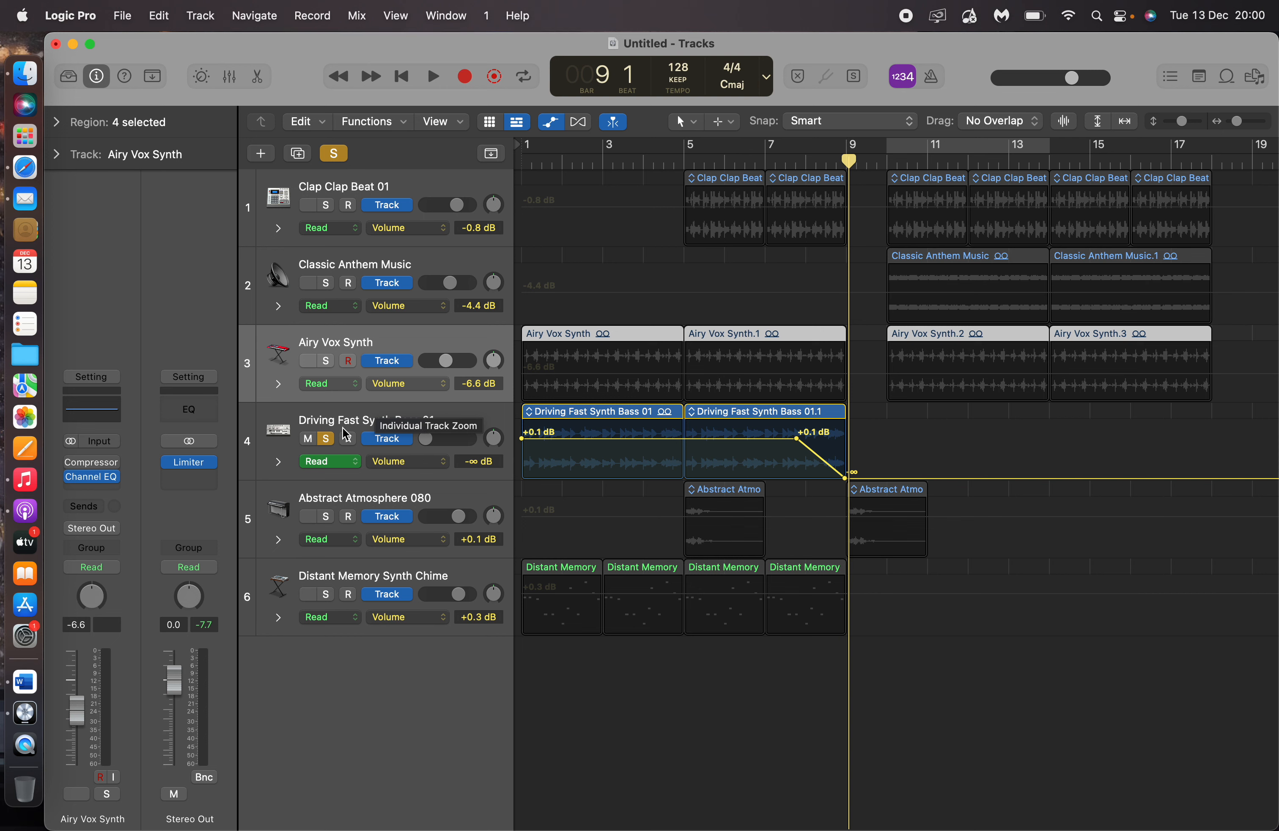
click(326, 439)
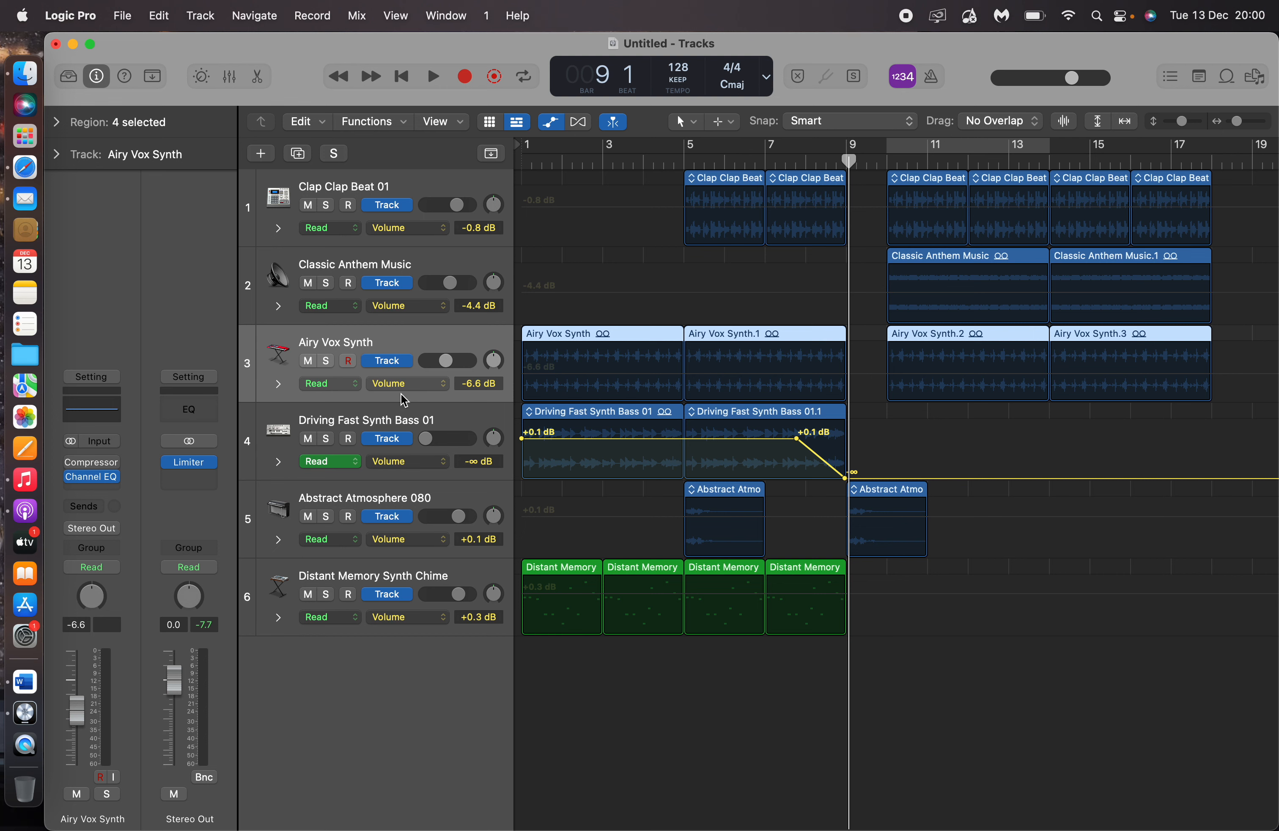
Switch the Airy Vox Synth track's automation parameter to absolute Pan.
click(443, 388)
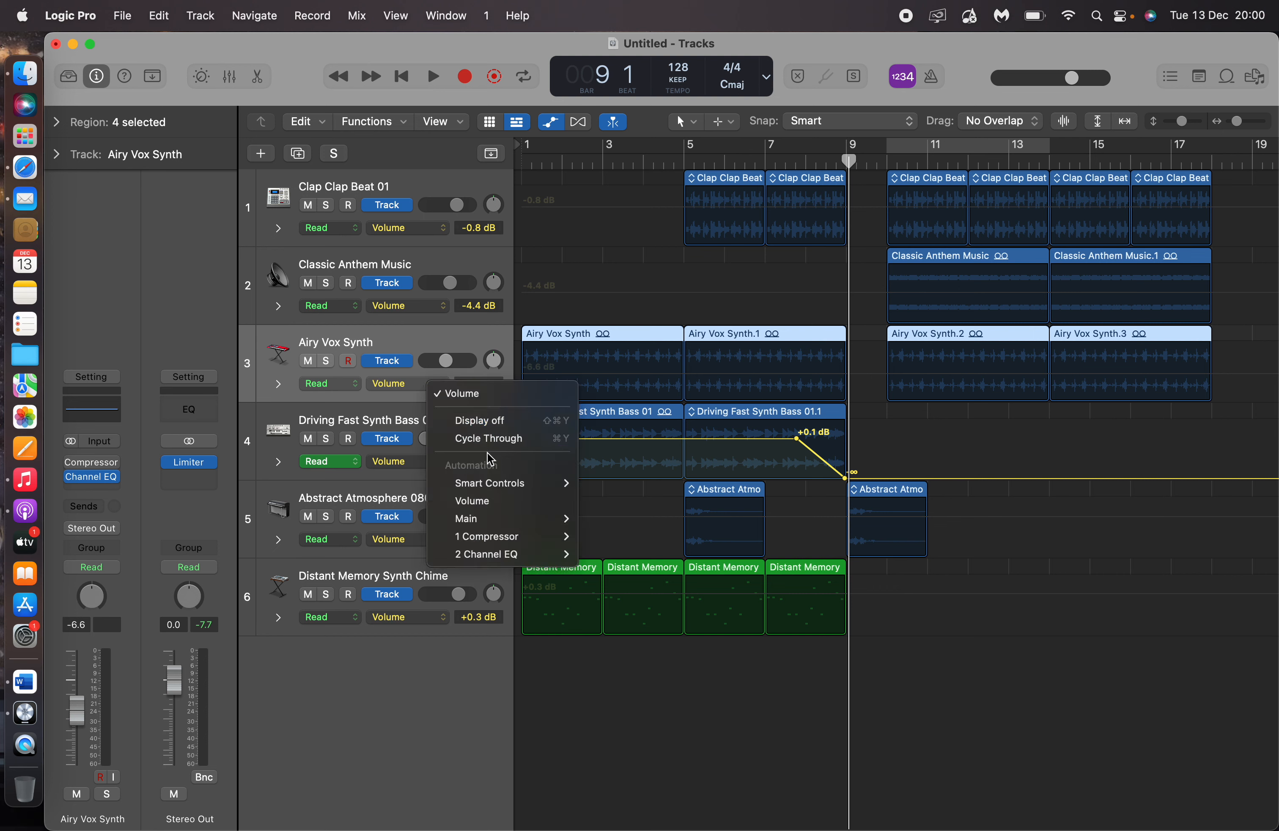
mouse_move(502, 522)
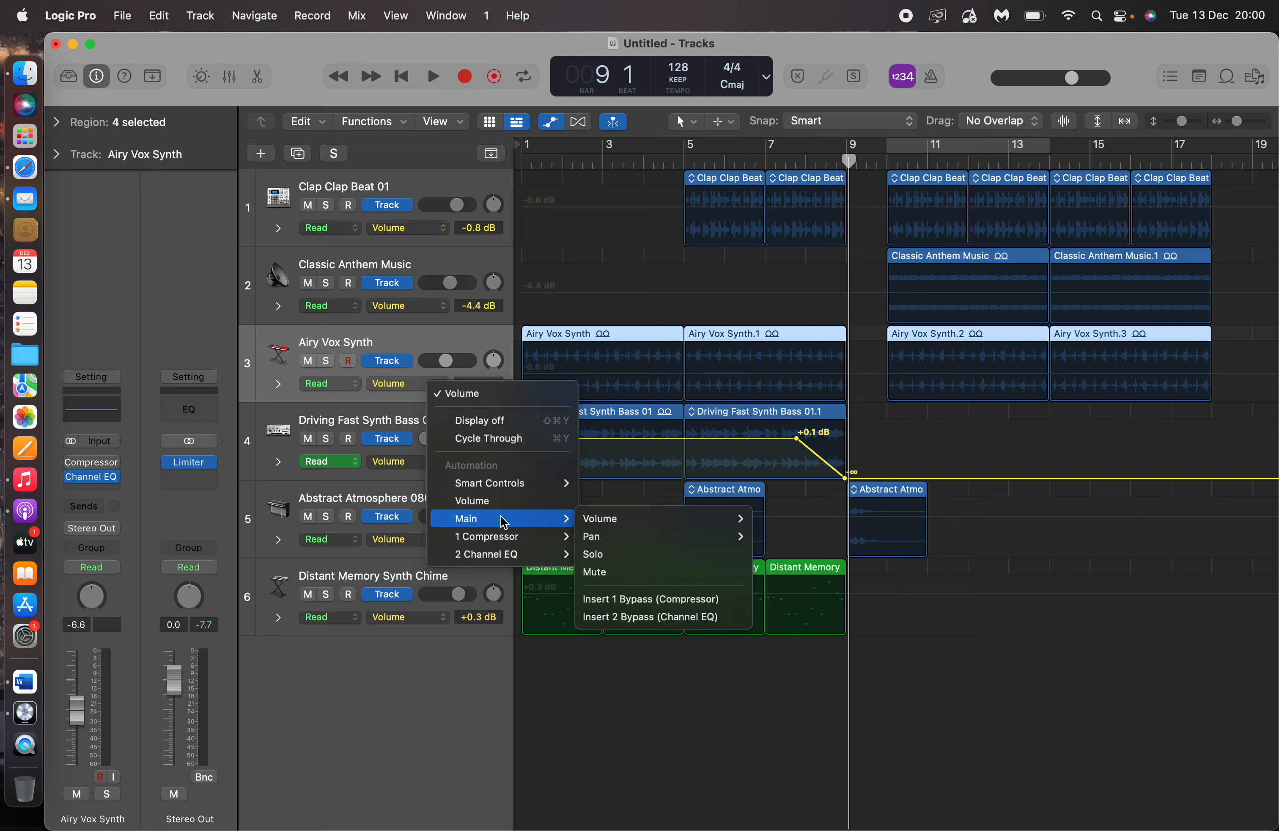
mouse_move(601, 537)
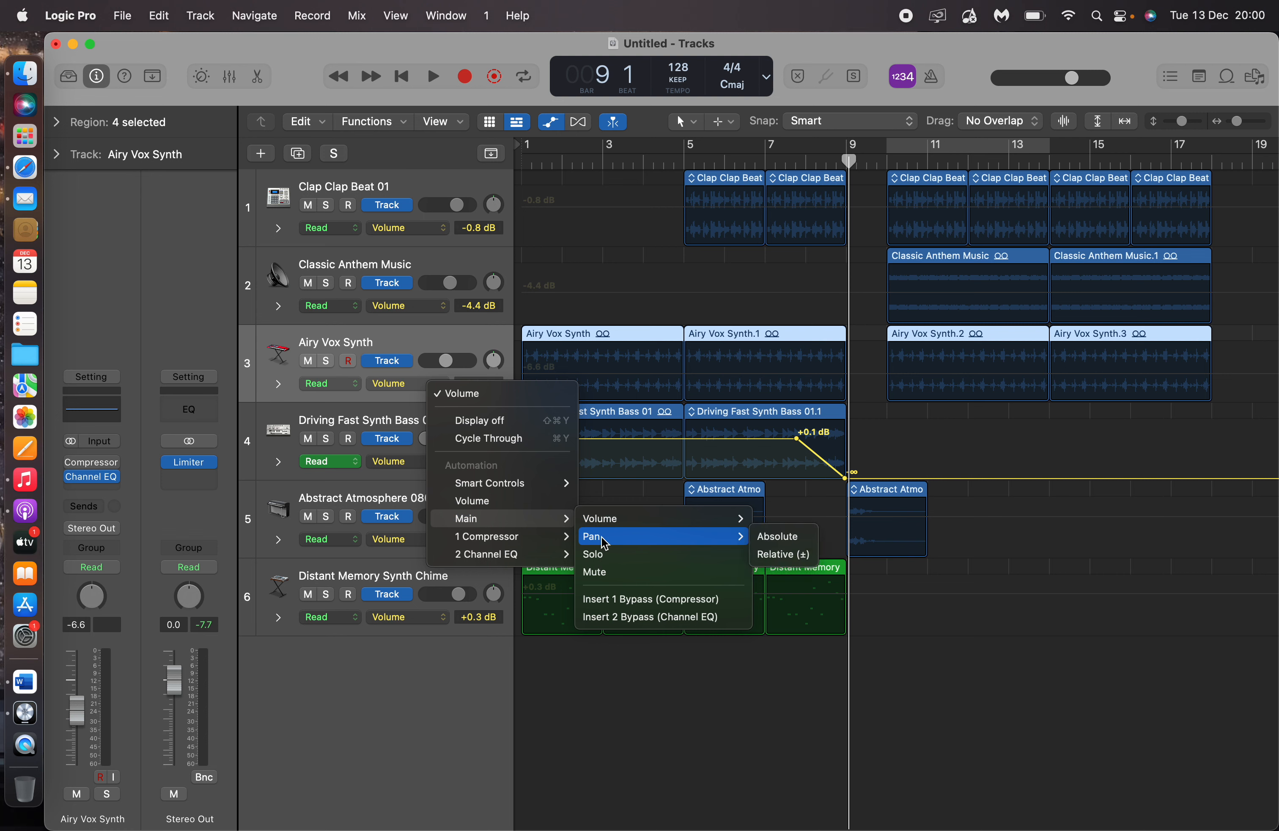
click(777, 537)
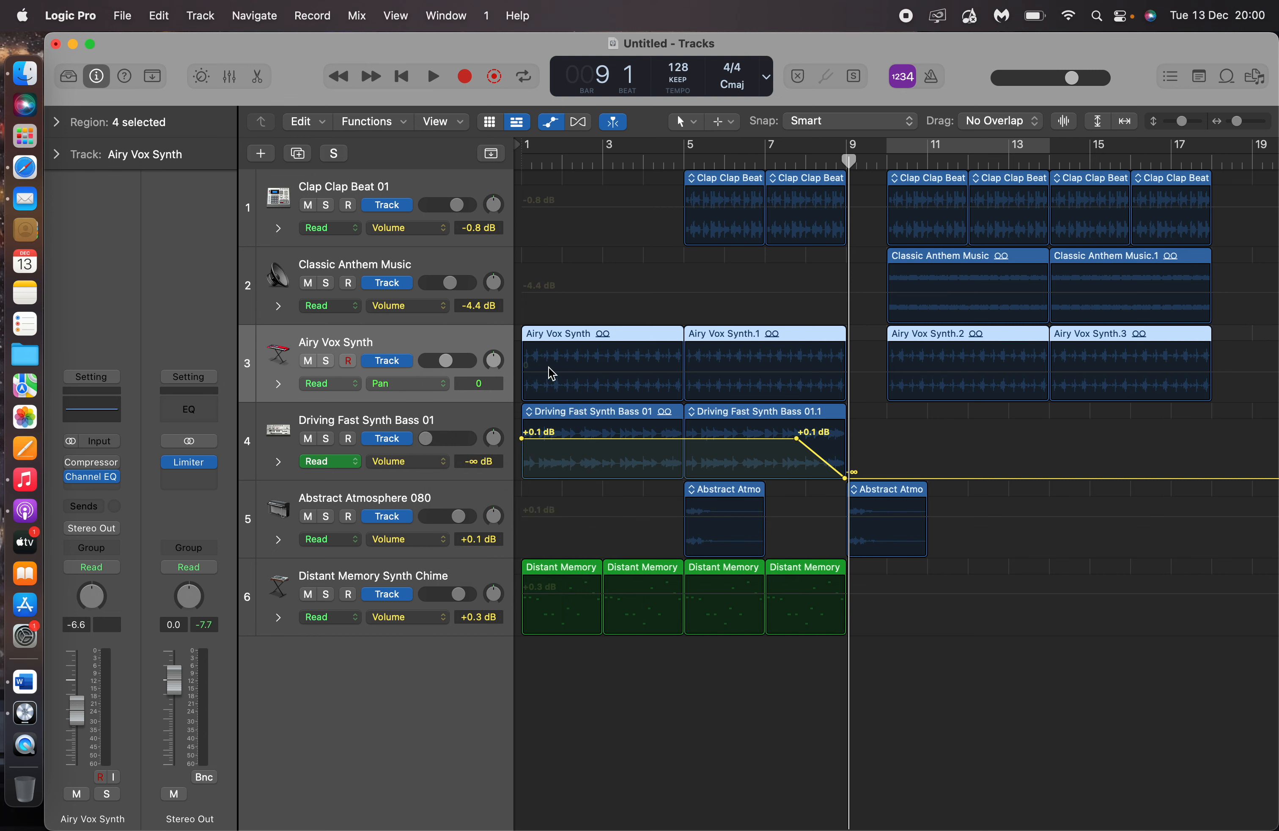
Draw zigzag pan automation across the first Airy Vox Synth region, with points at about +43, −37, +35, −30 and +40.
click(524, 392)
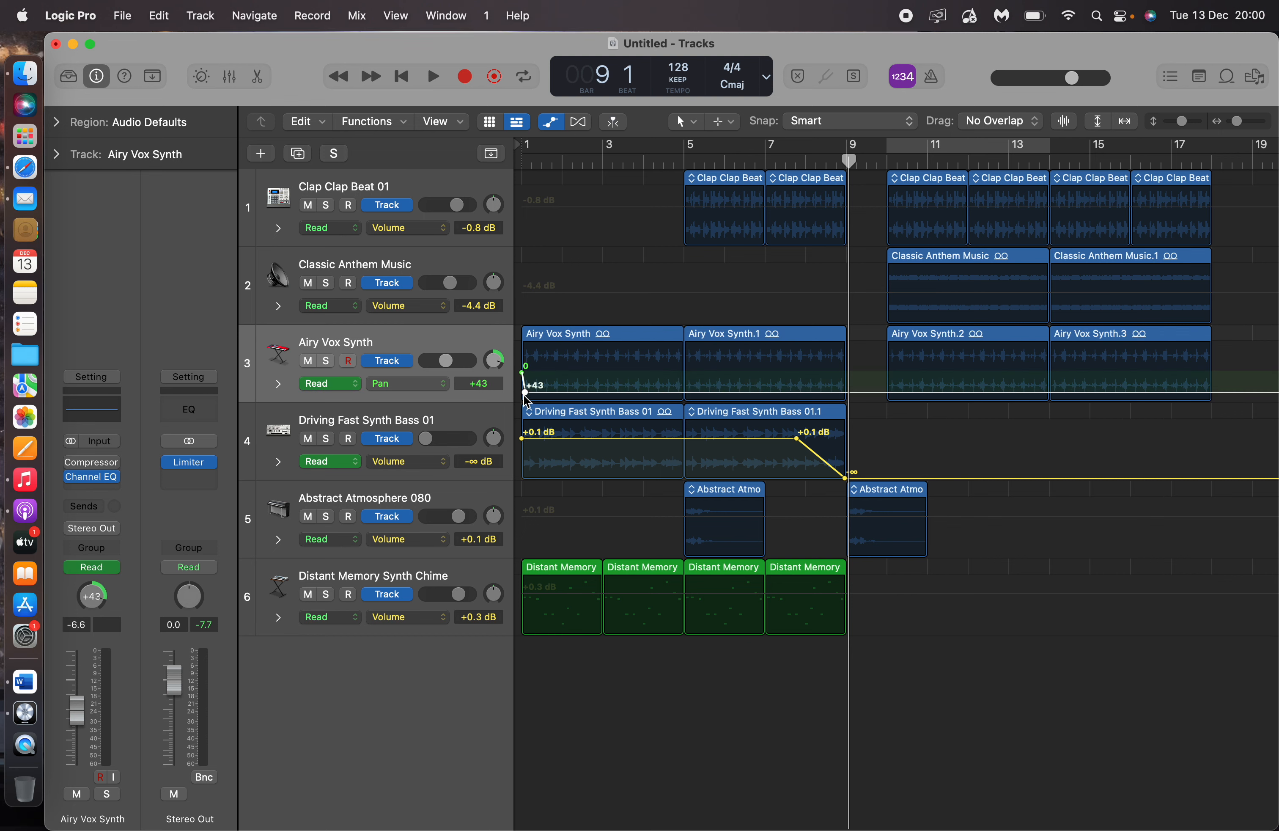
drag(526, 394, 544, 392)
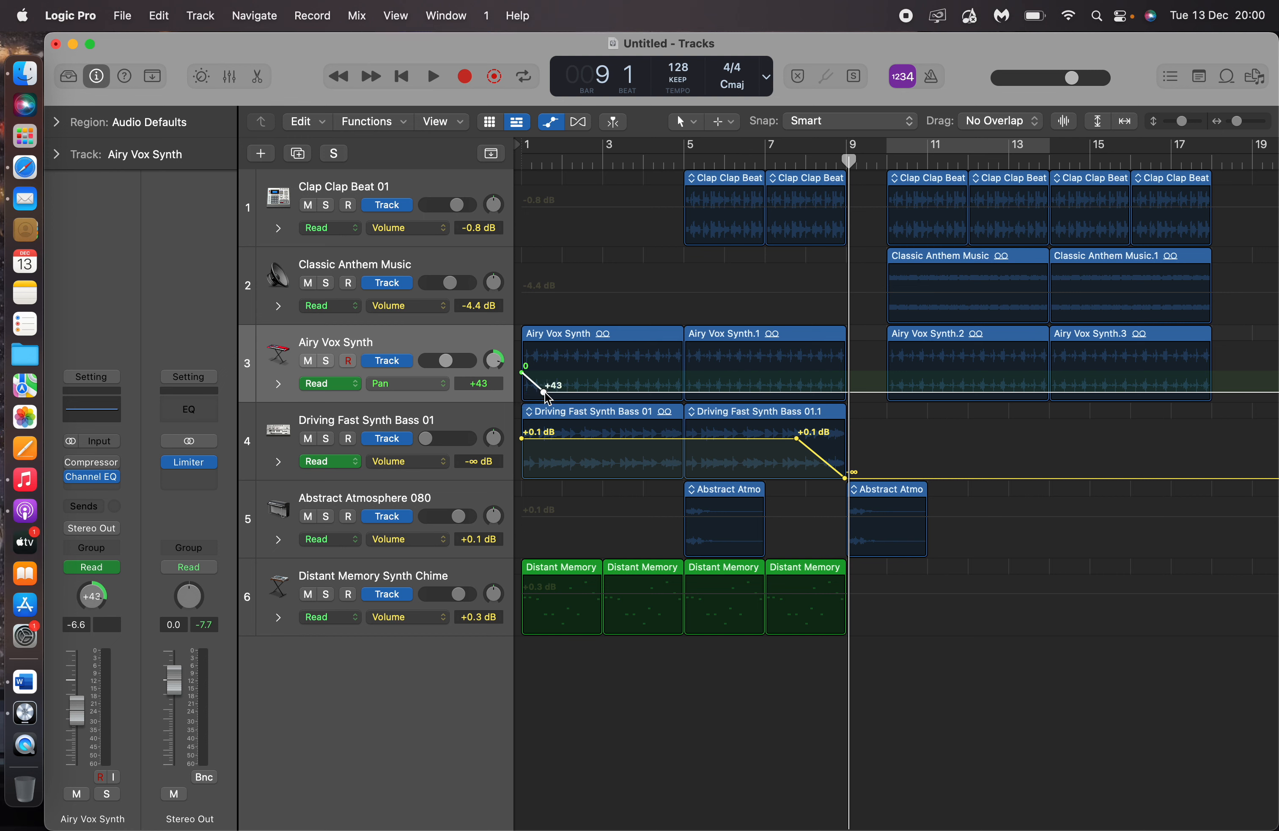
click(575, 356)
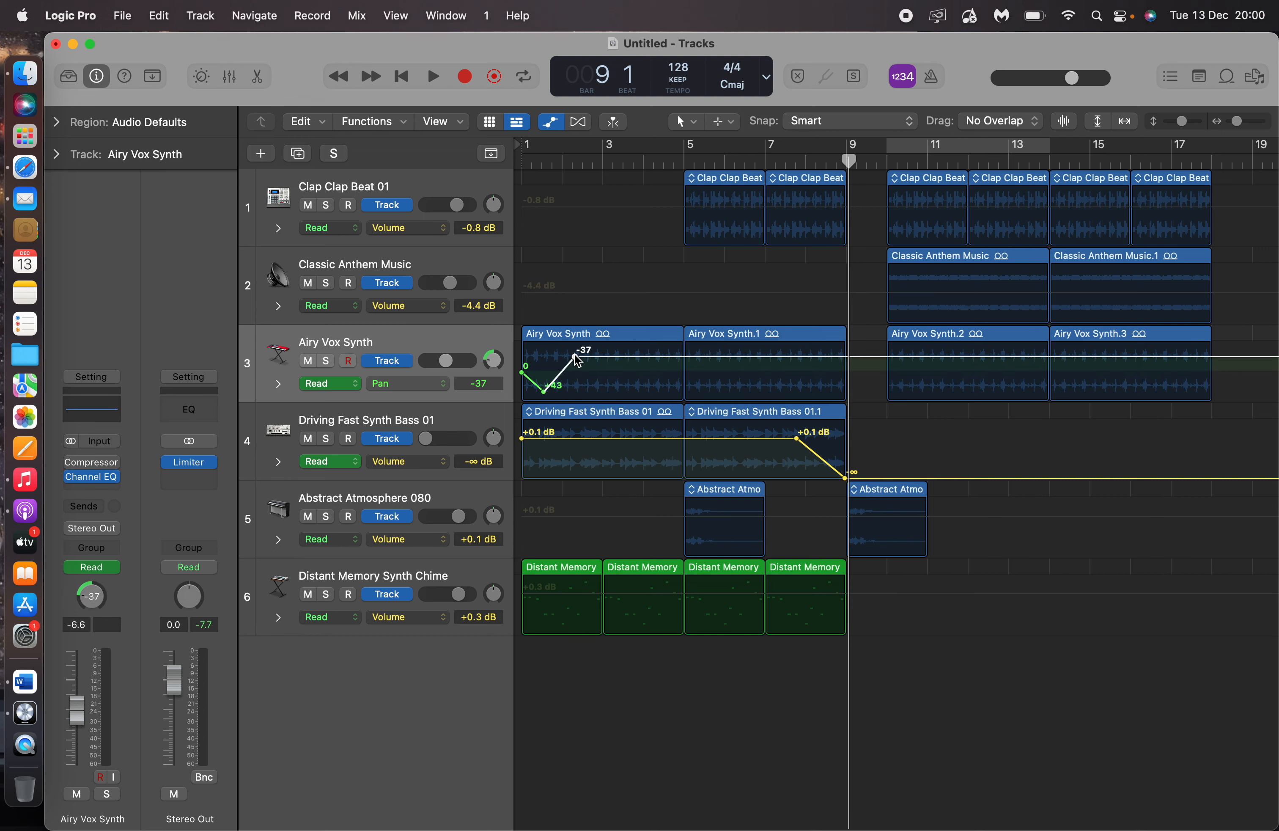
click(601, 389)
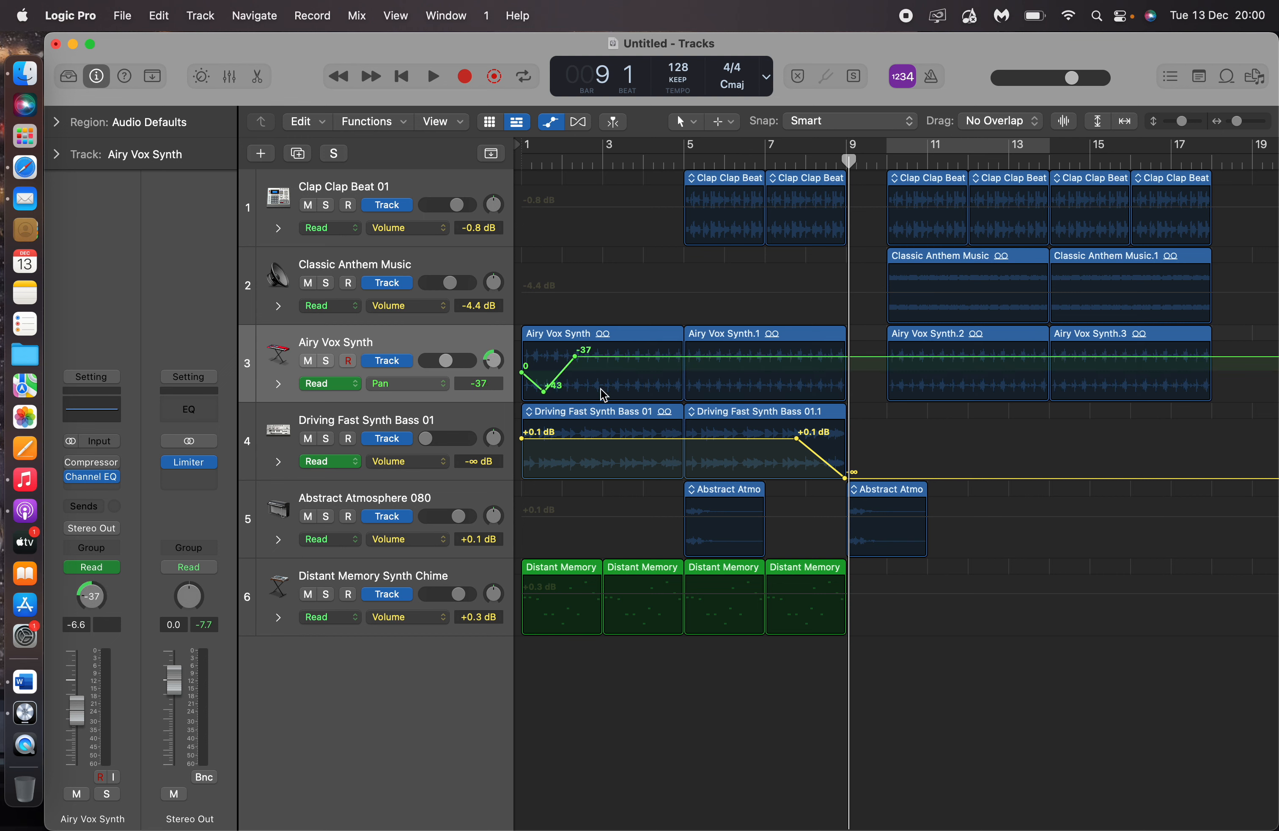
click(640, 361)
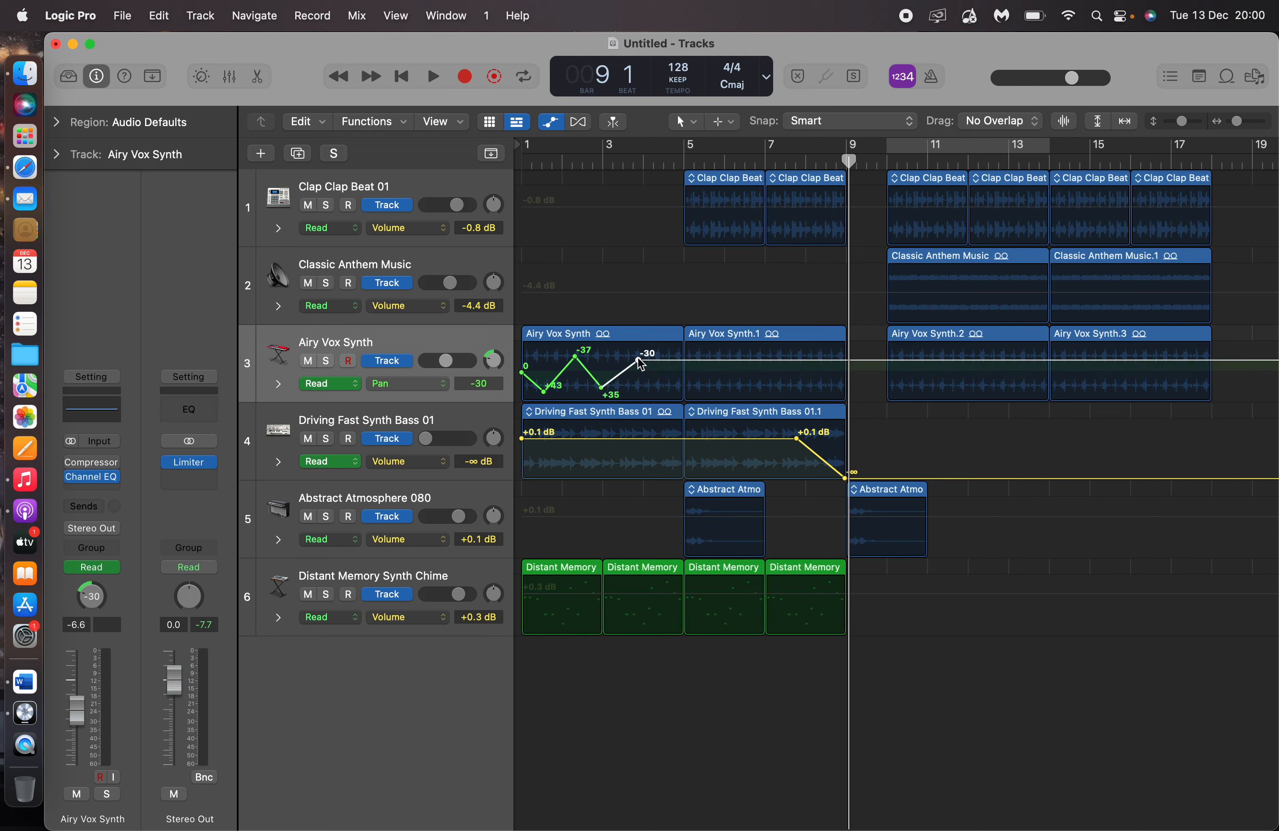
click(669, 390)
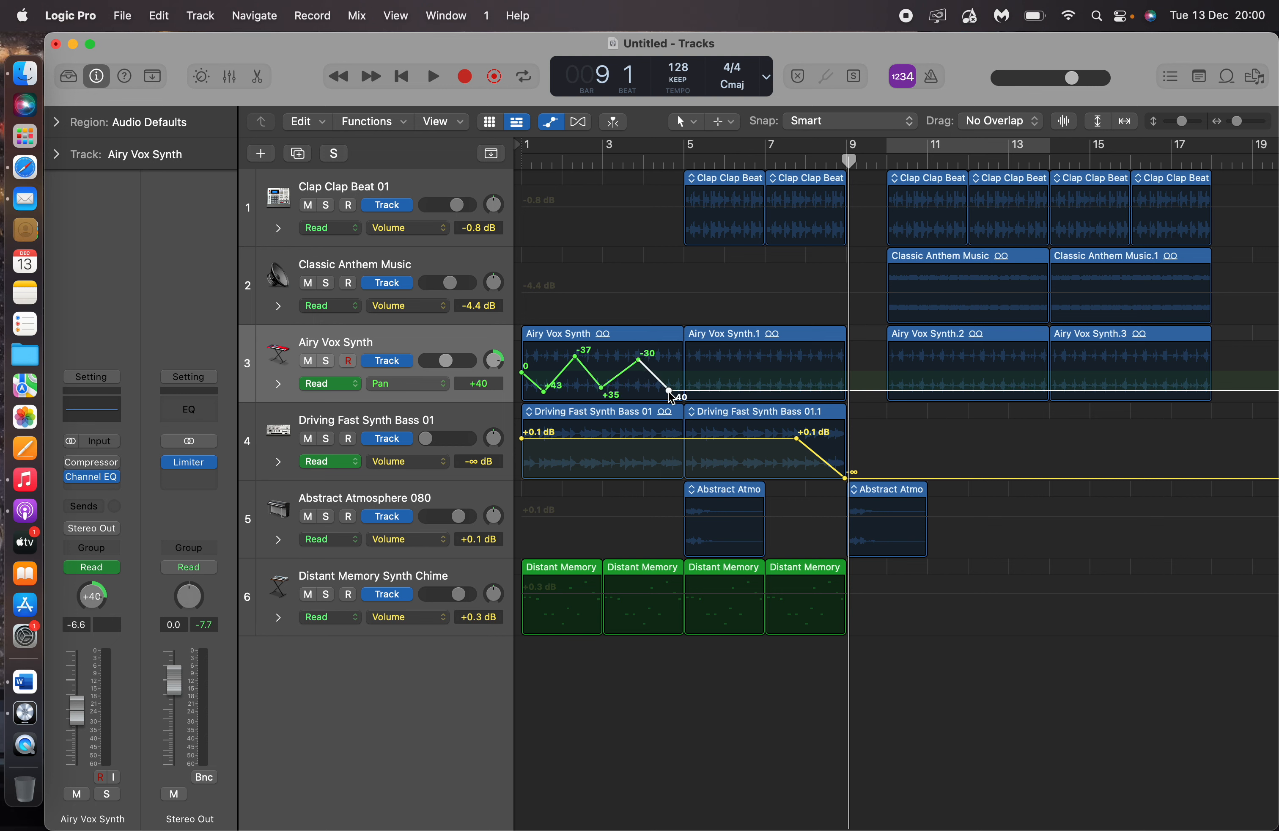
Extend the zigzag pan automation through Airy Vox Synth.1 to bar 9, with points at about −33, +36, −31, +40, −23 and +47.
click(698, 358)
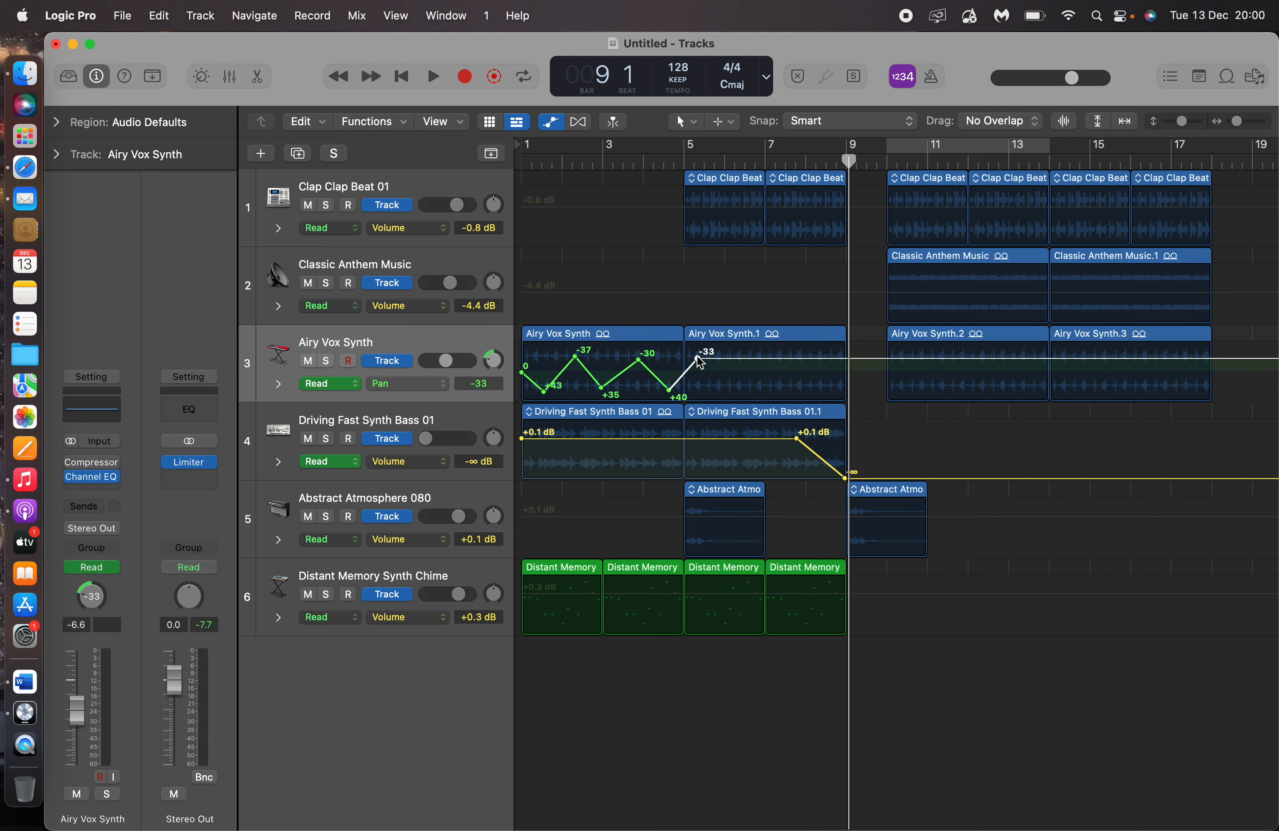
click(728, 389)
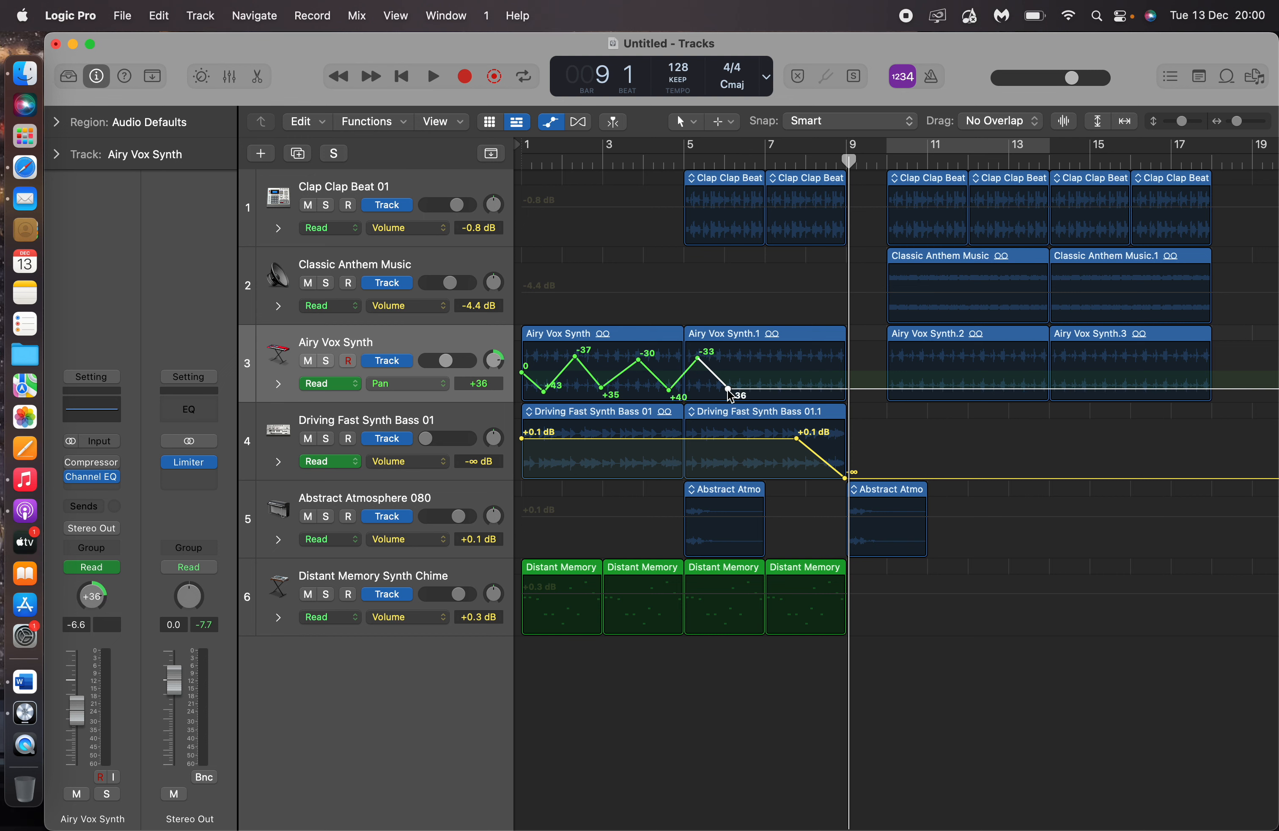
click(762, 358)
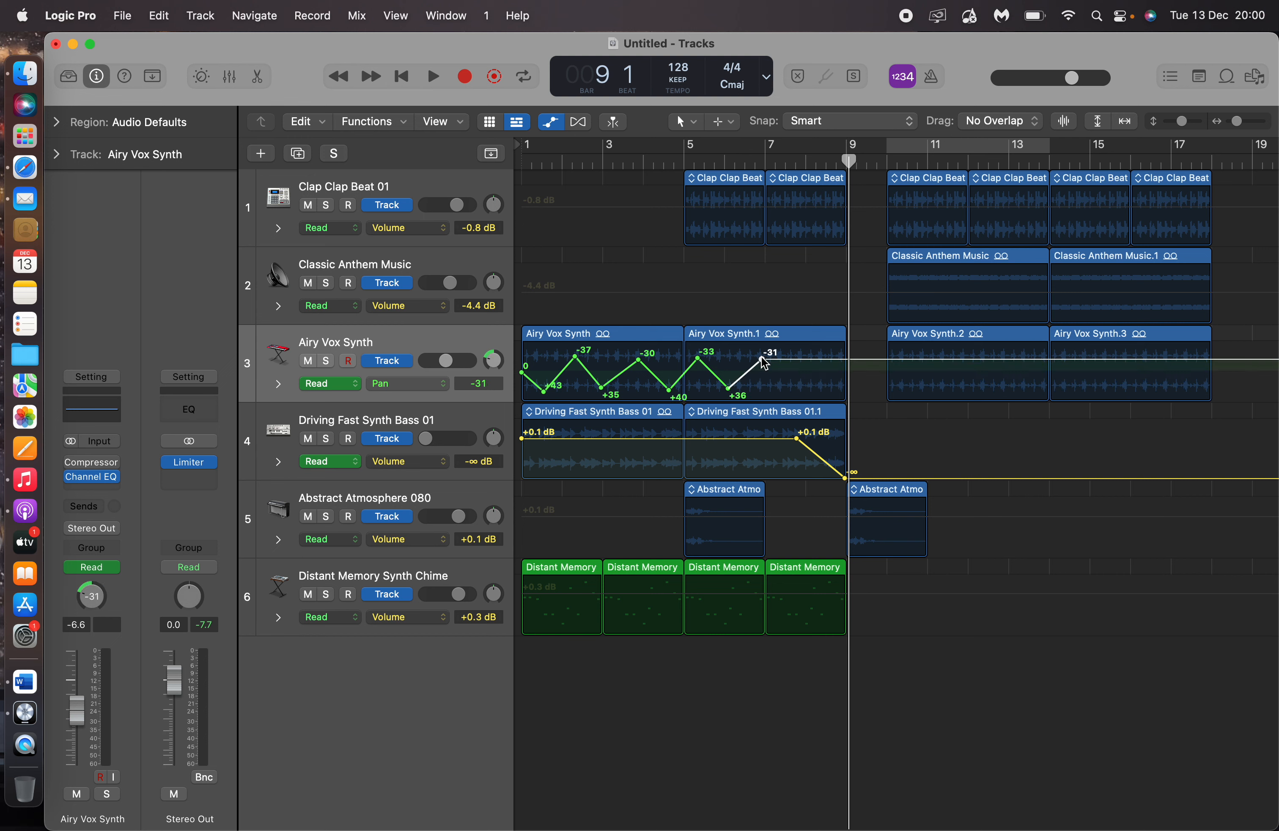
click(803, 389)
click(829, 361)
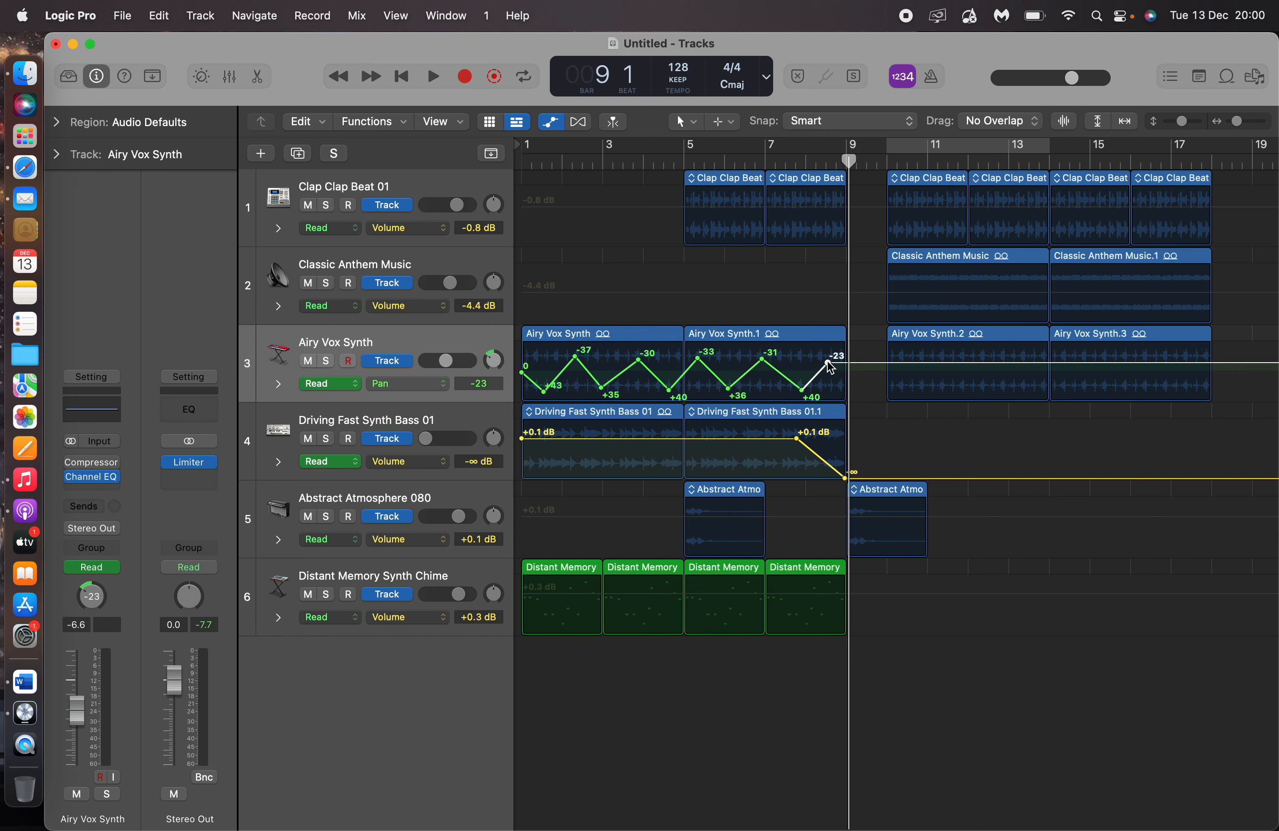
click(849, 394)
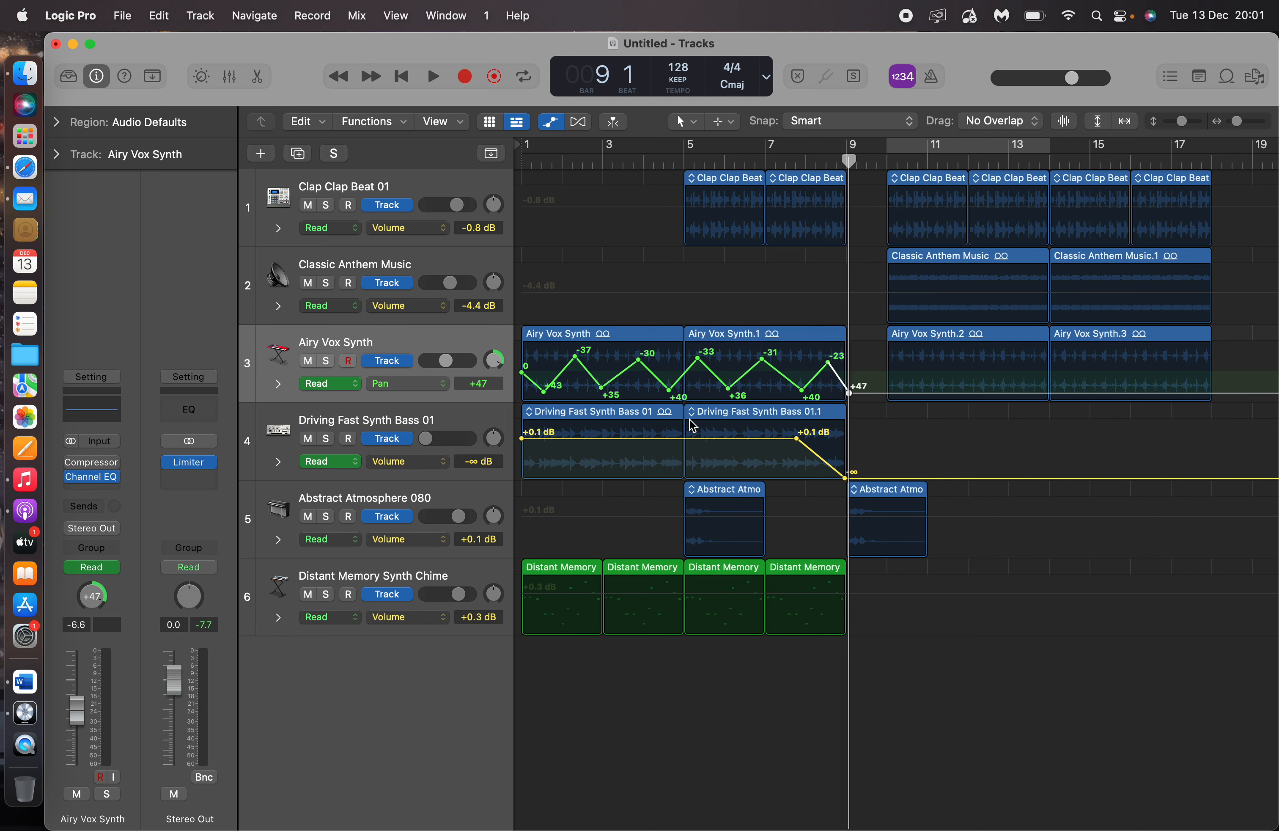
Play the soloed Airy Vox Synth track from bar 1 to hear its panning, turn the solo off, and hide track automation.
key(Return)
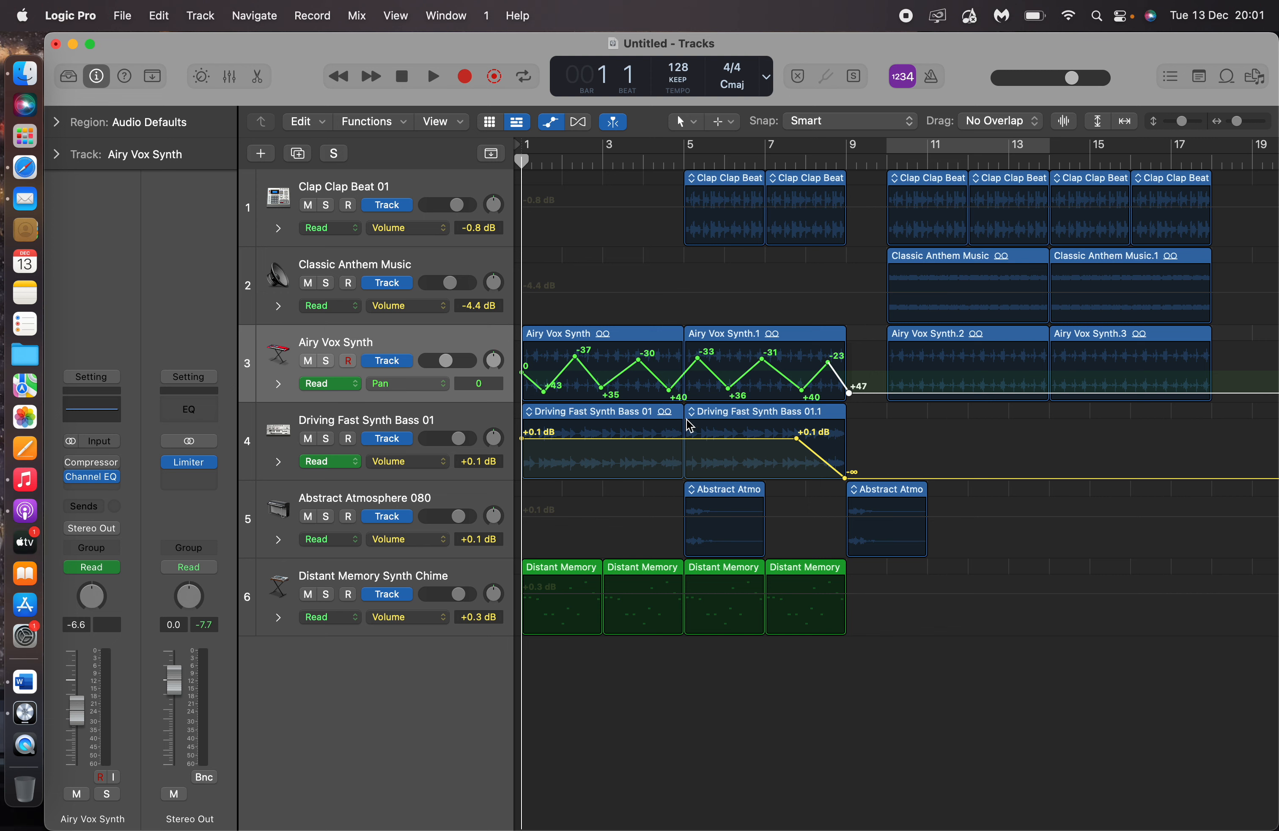
click(325, 361)
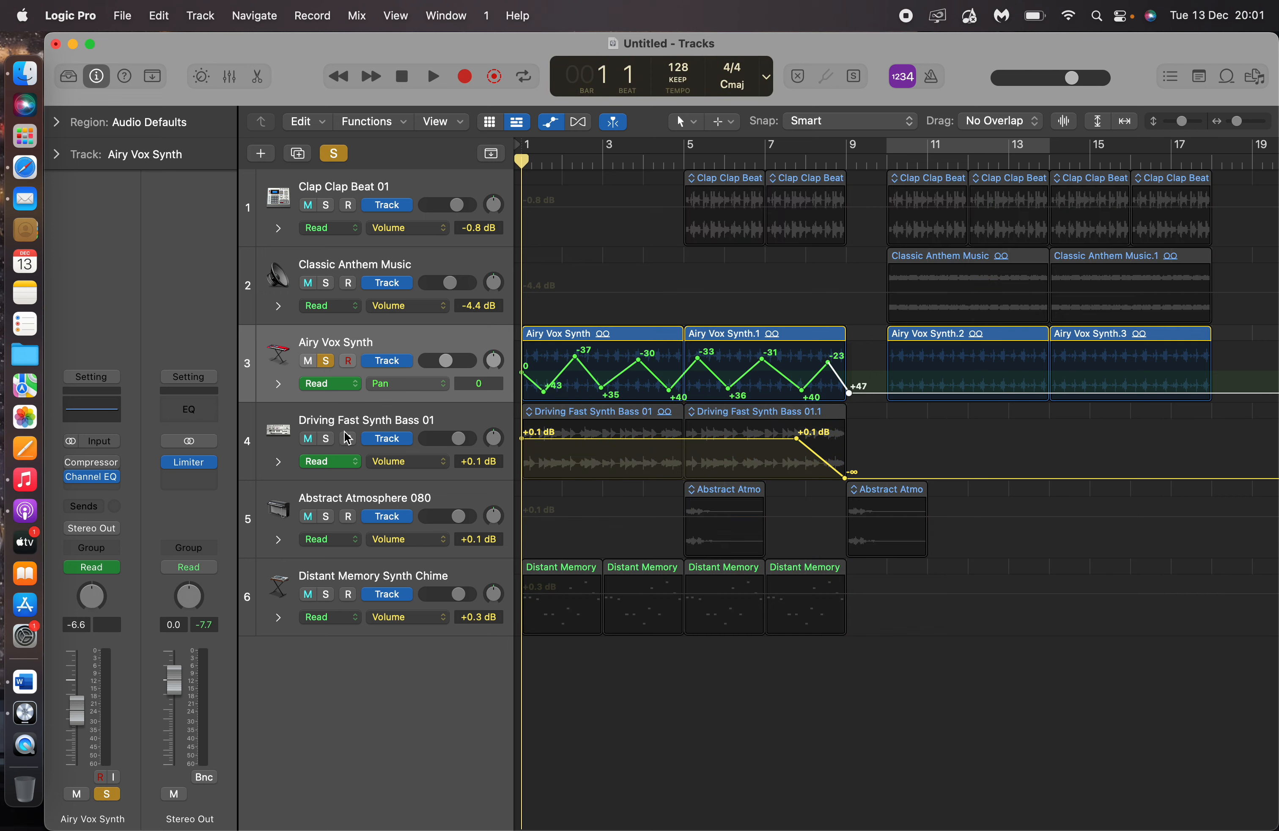
key(space)
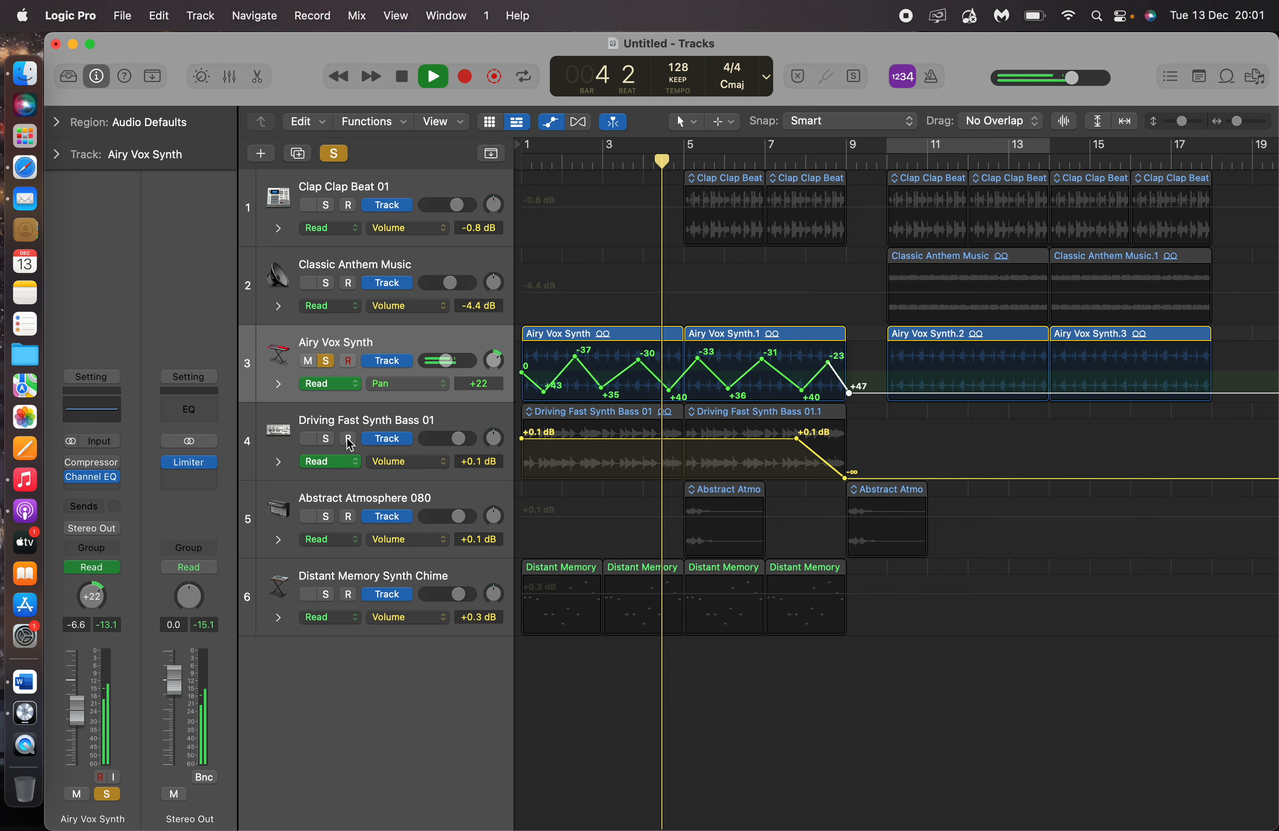
key(space)
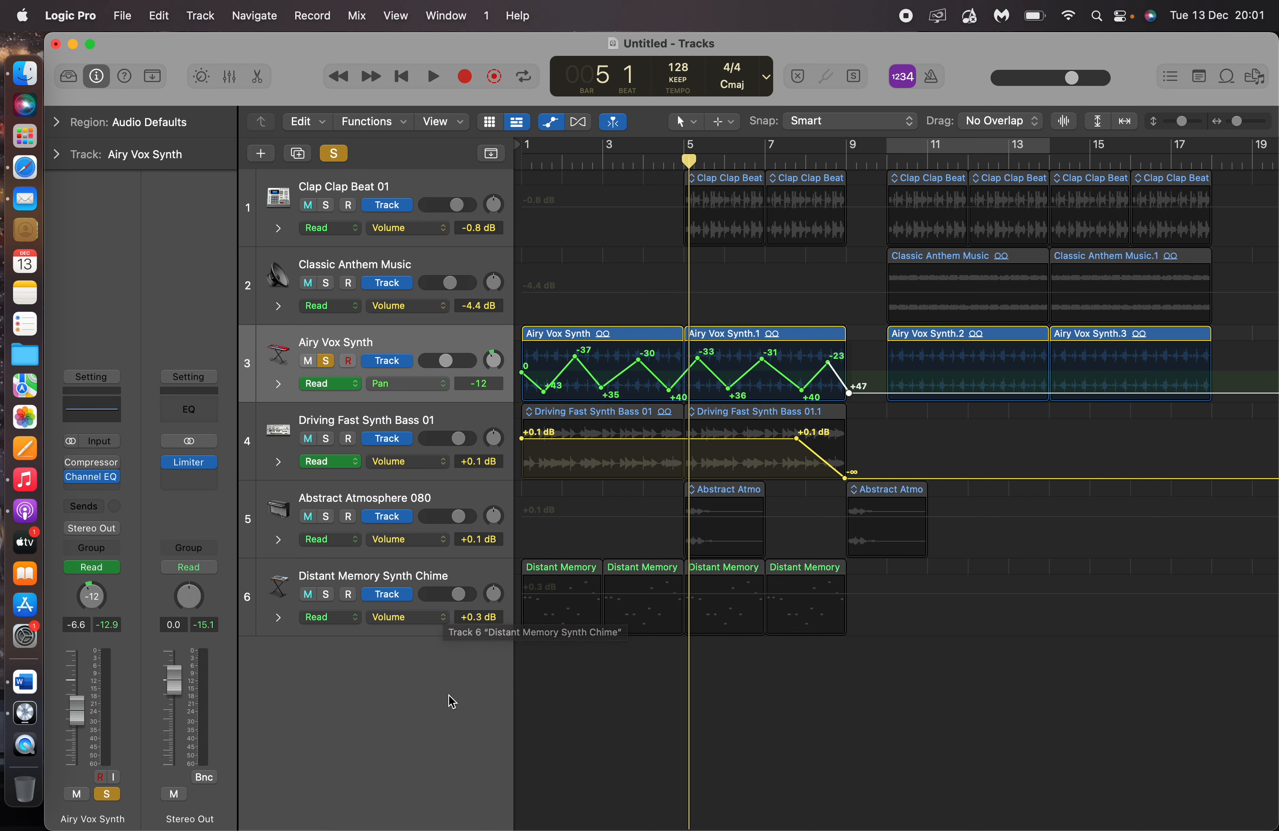
click(327, 364)
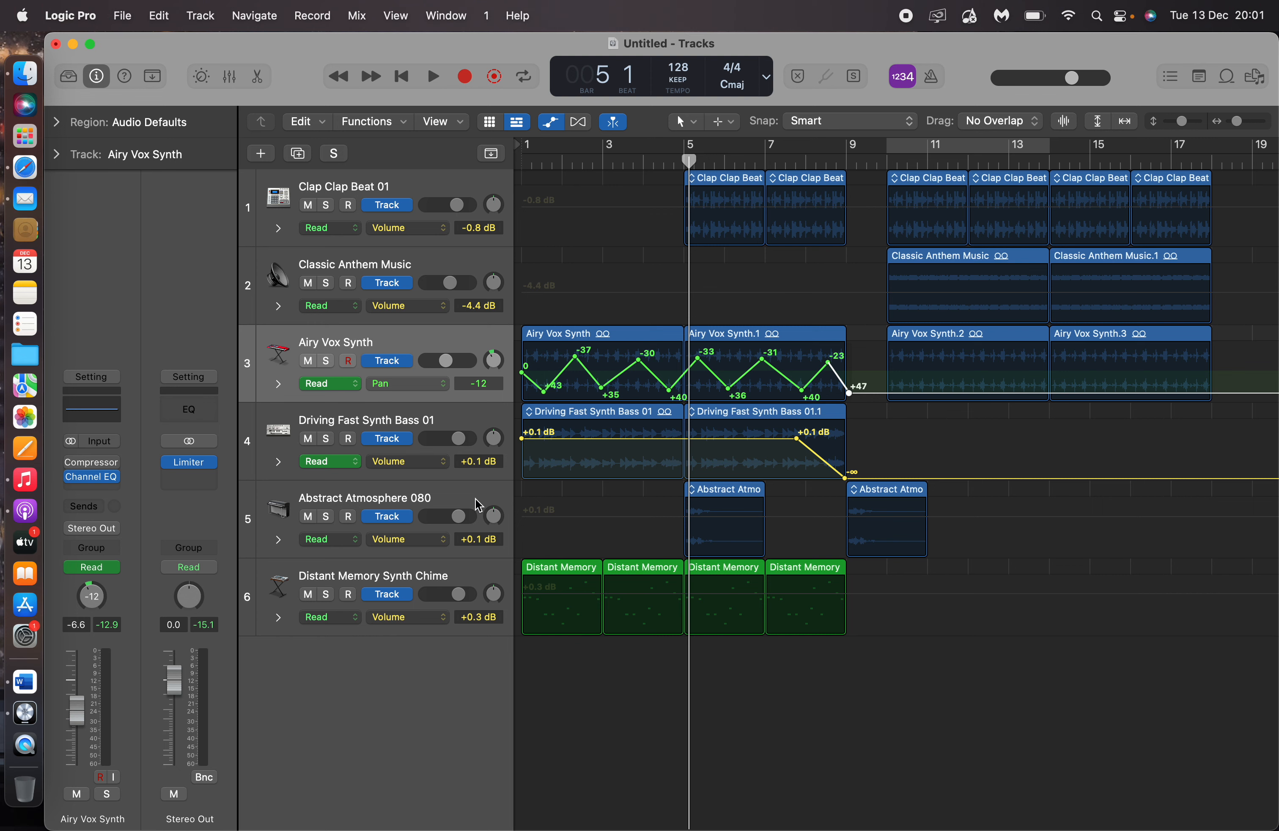
key(a)
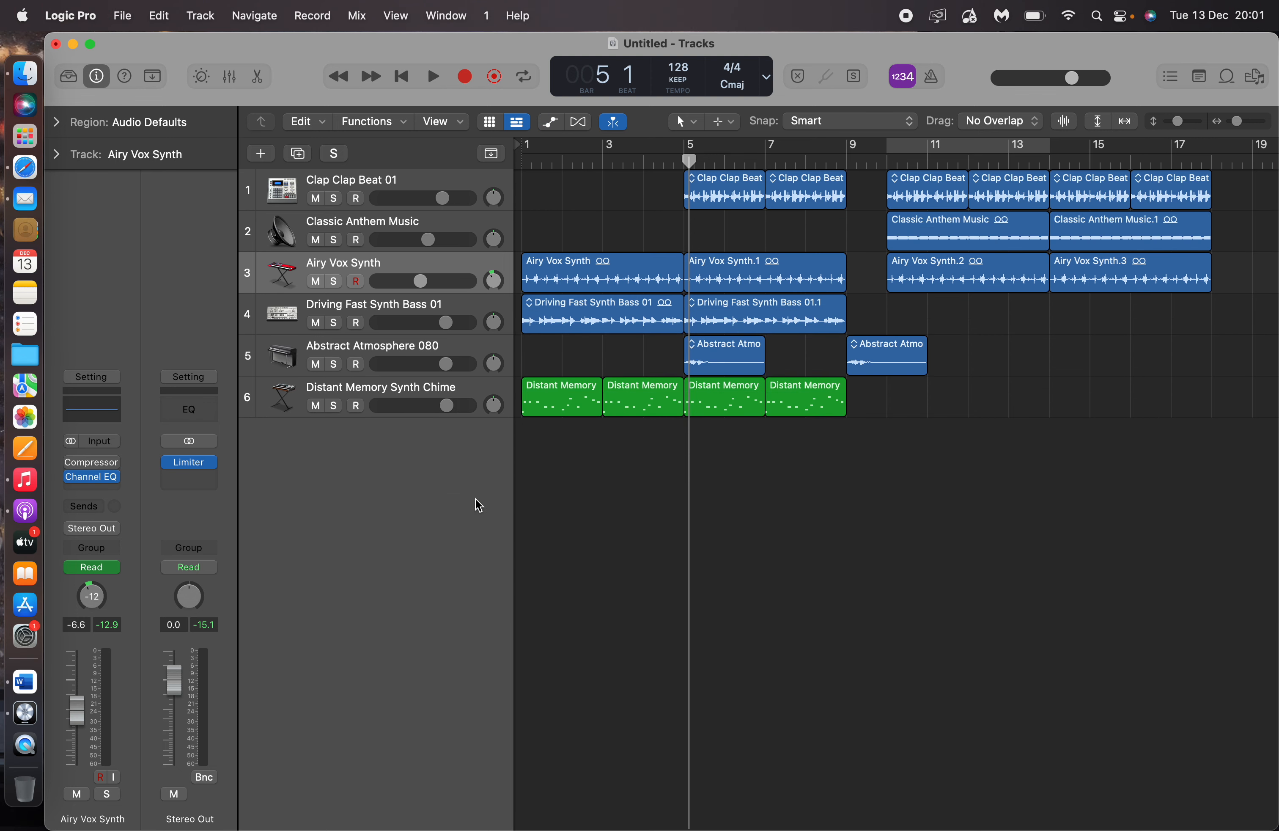
Insert the Modulator MIDI effect on the Distant Memory Synth Chime track and set its LFO waveform to sine.
click(345, 394)
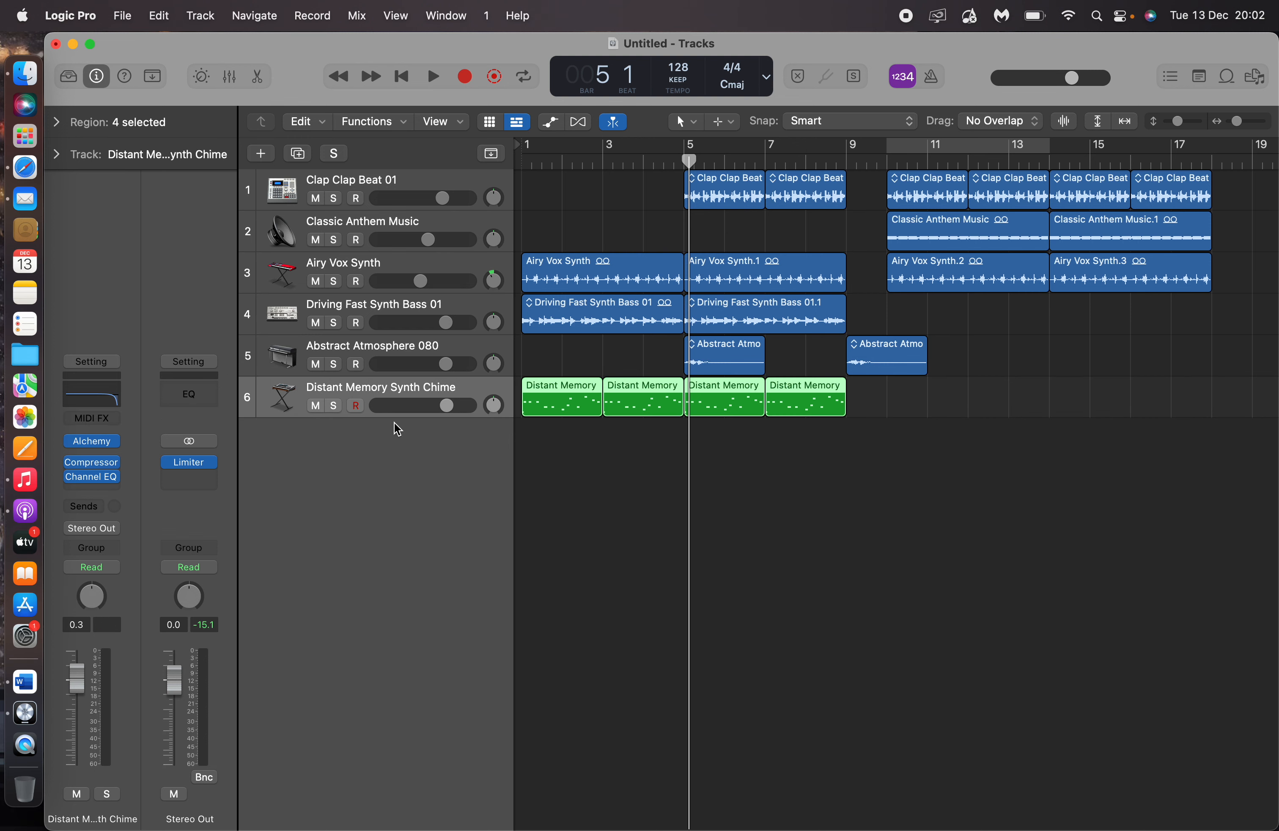
key(Return)
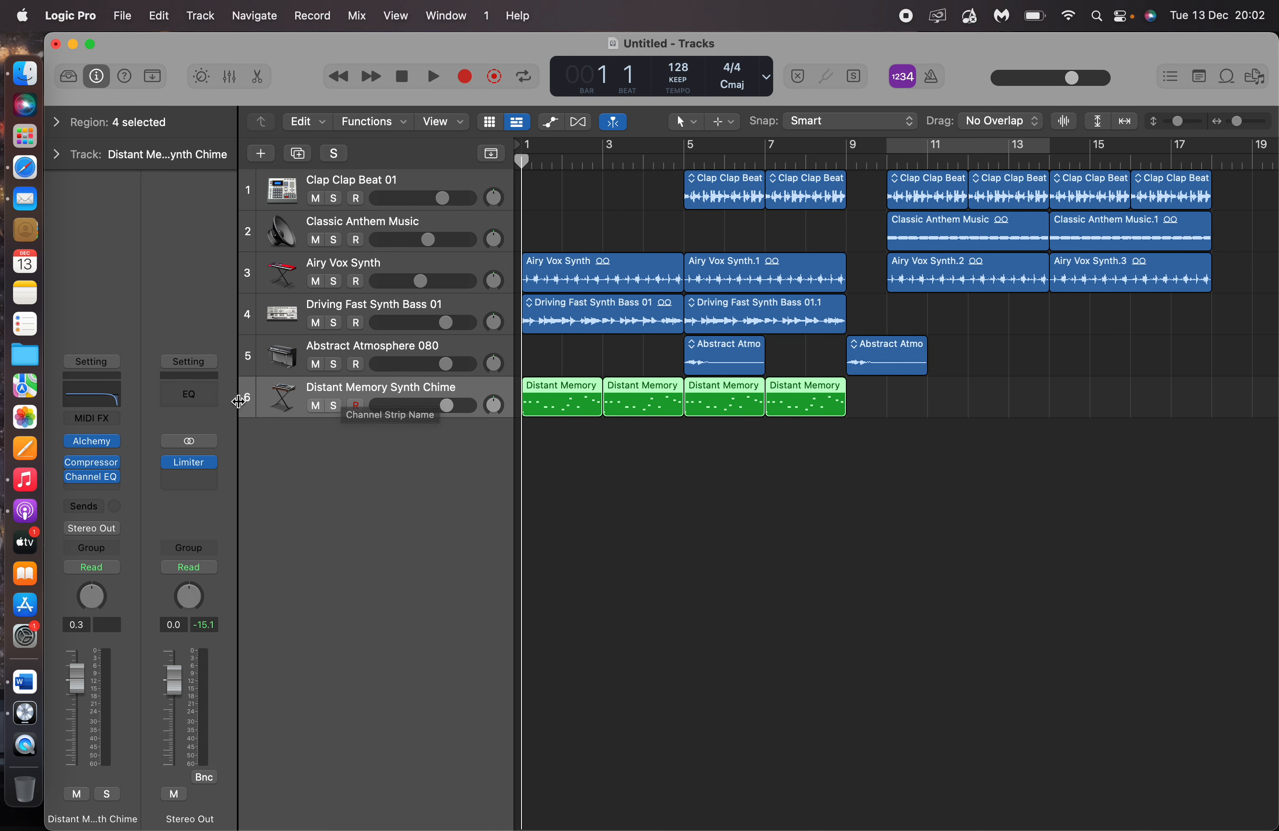
click(112, 427)
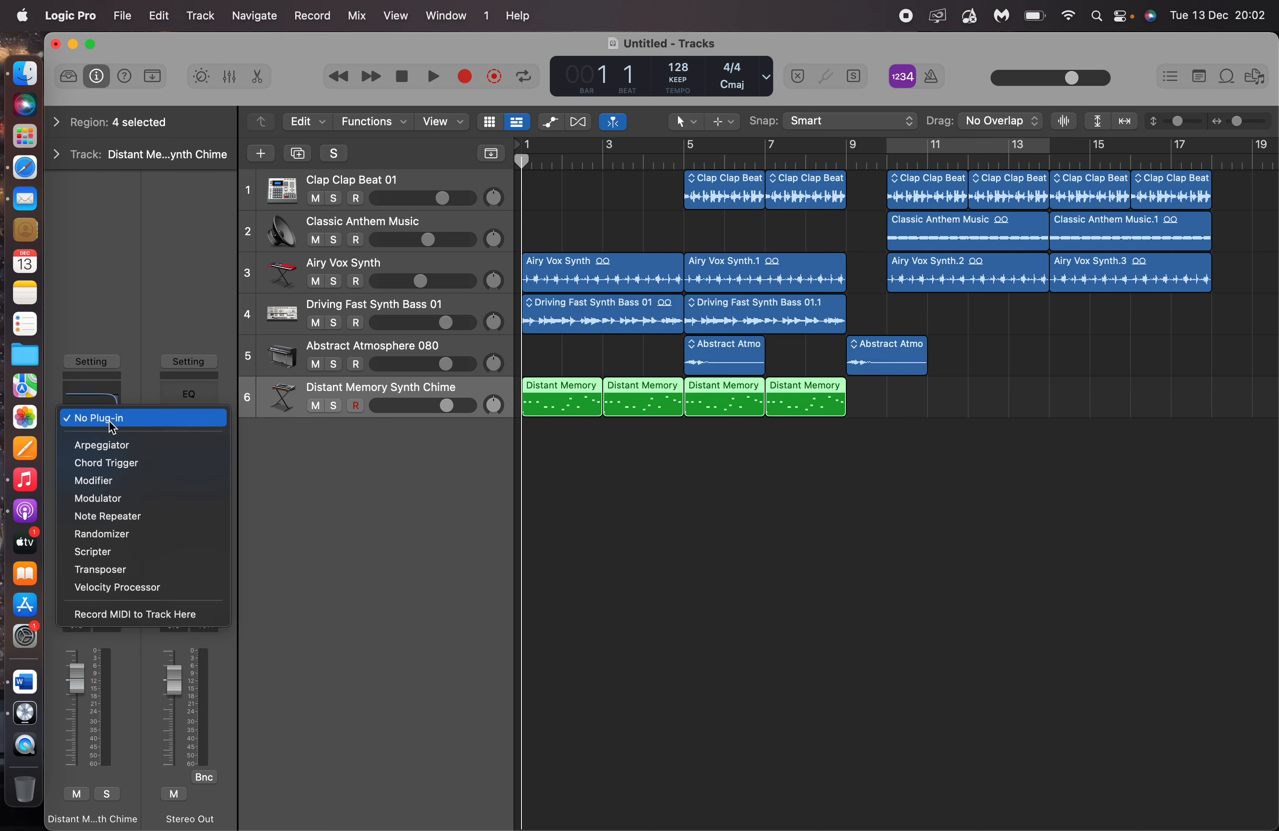
click(114, 499)
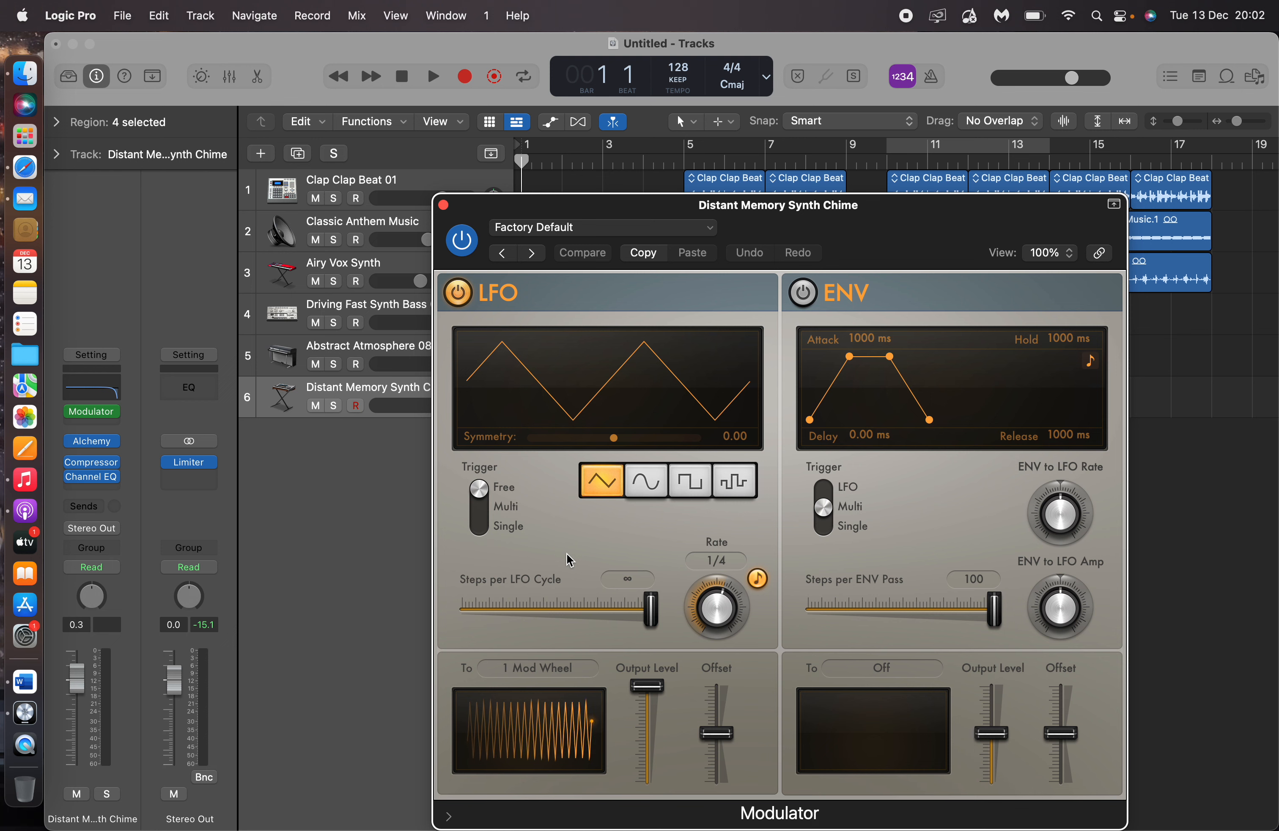
click(650, 489)
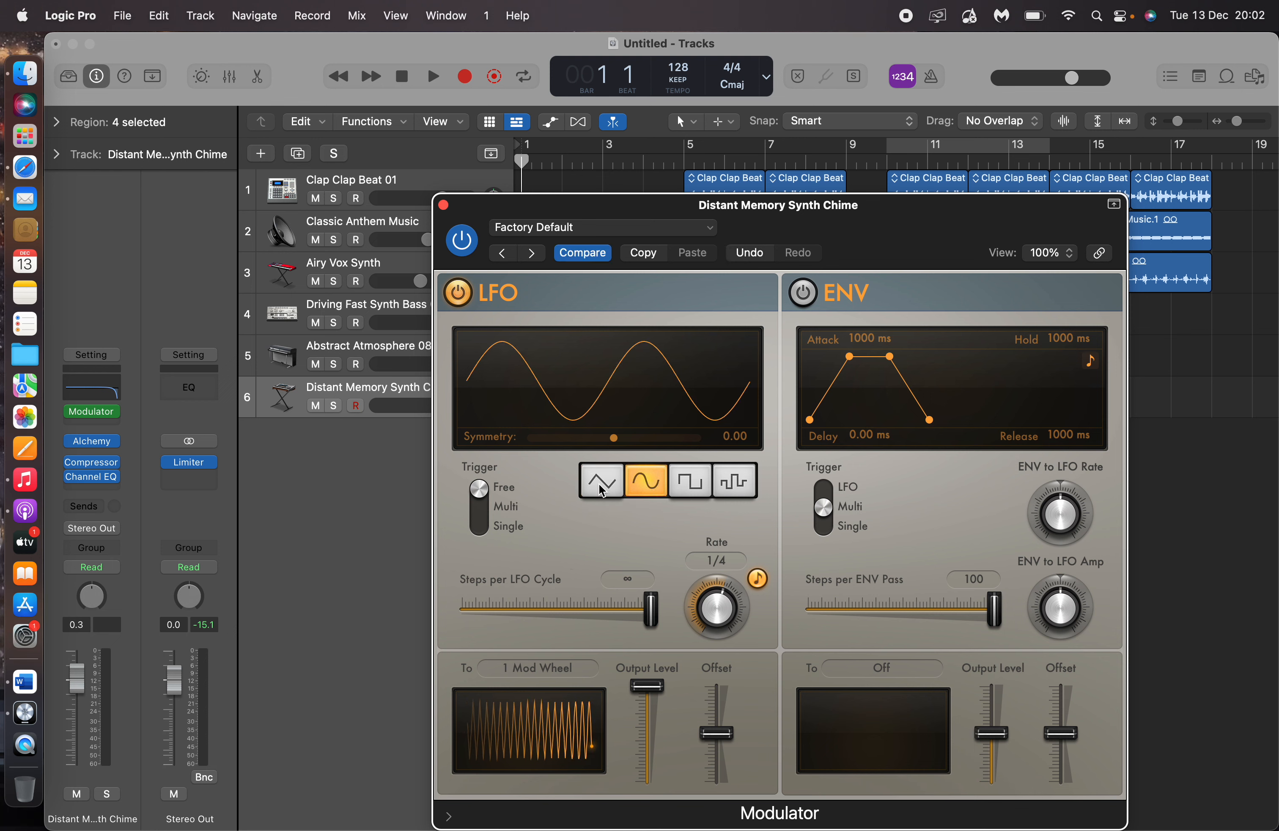
Try the square and sine LFO waveforms in the Modulator, set the waveform to triangle, and close the Modulator window.
click(688, 488)
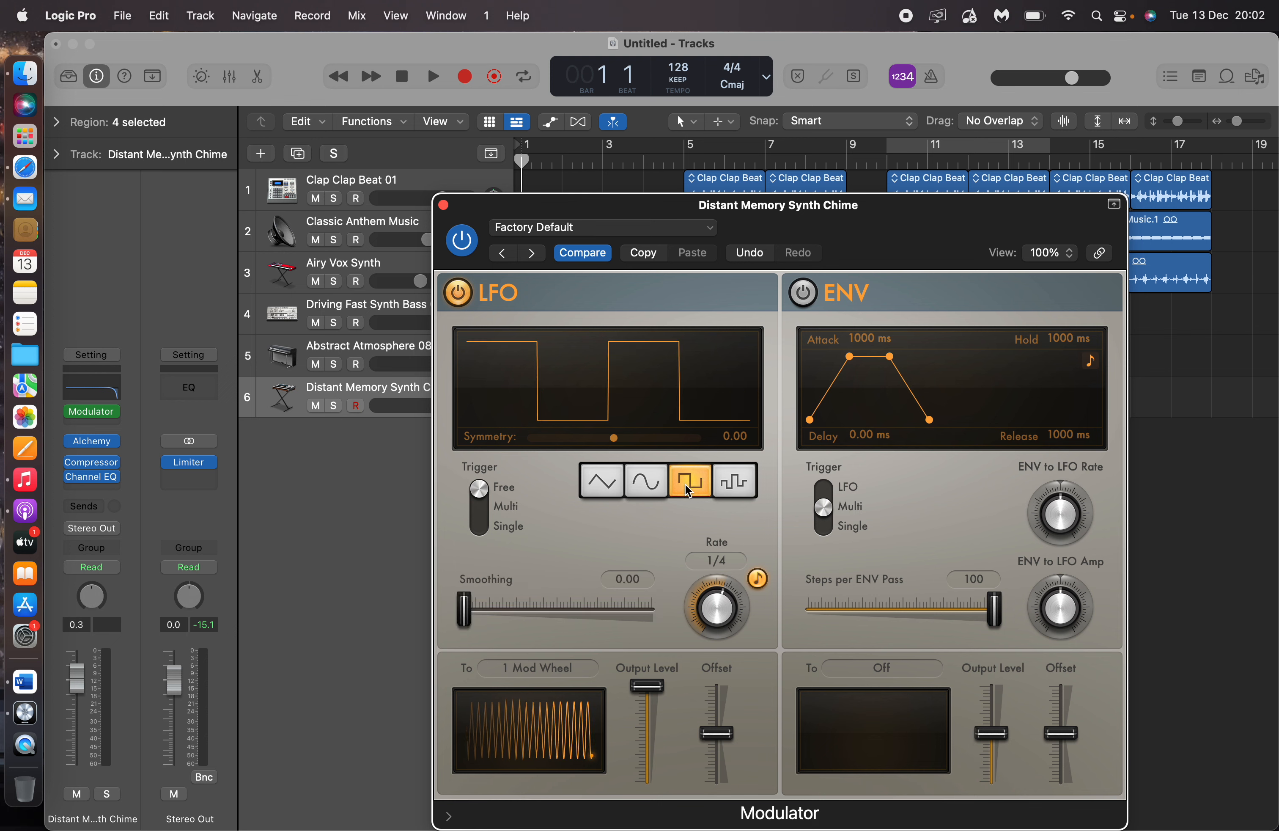
click(598, 484)
click(647, 488)
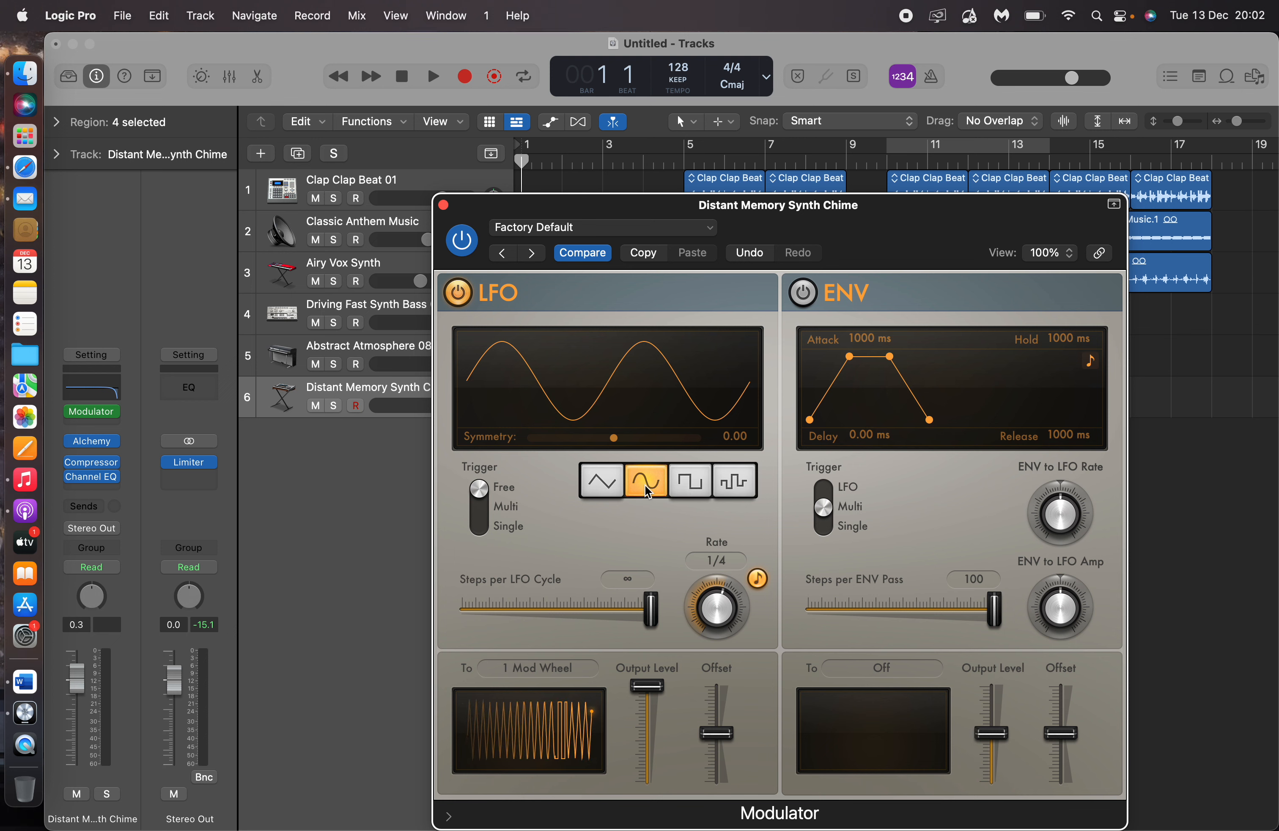
click(692, 486)
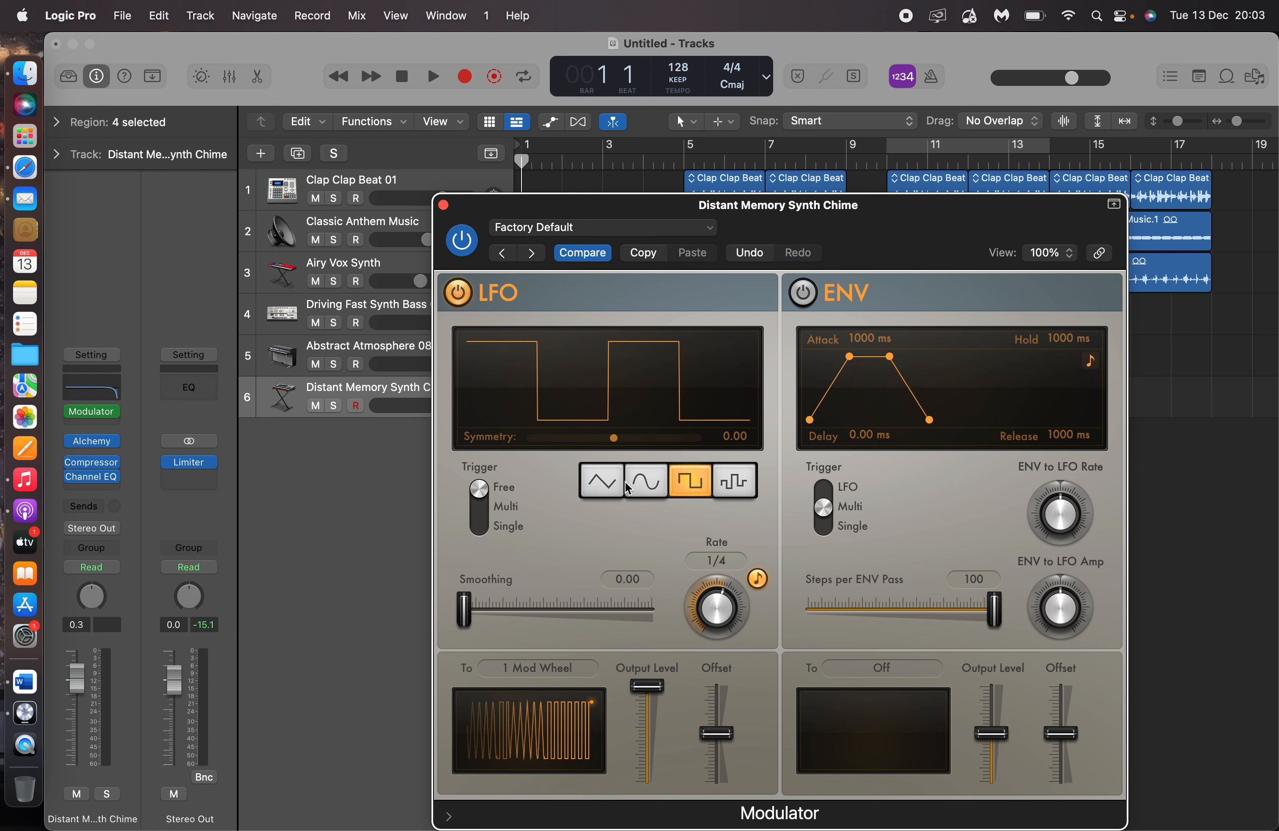
click(613, 492)
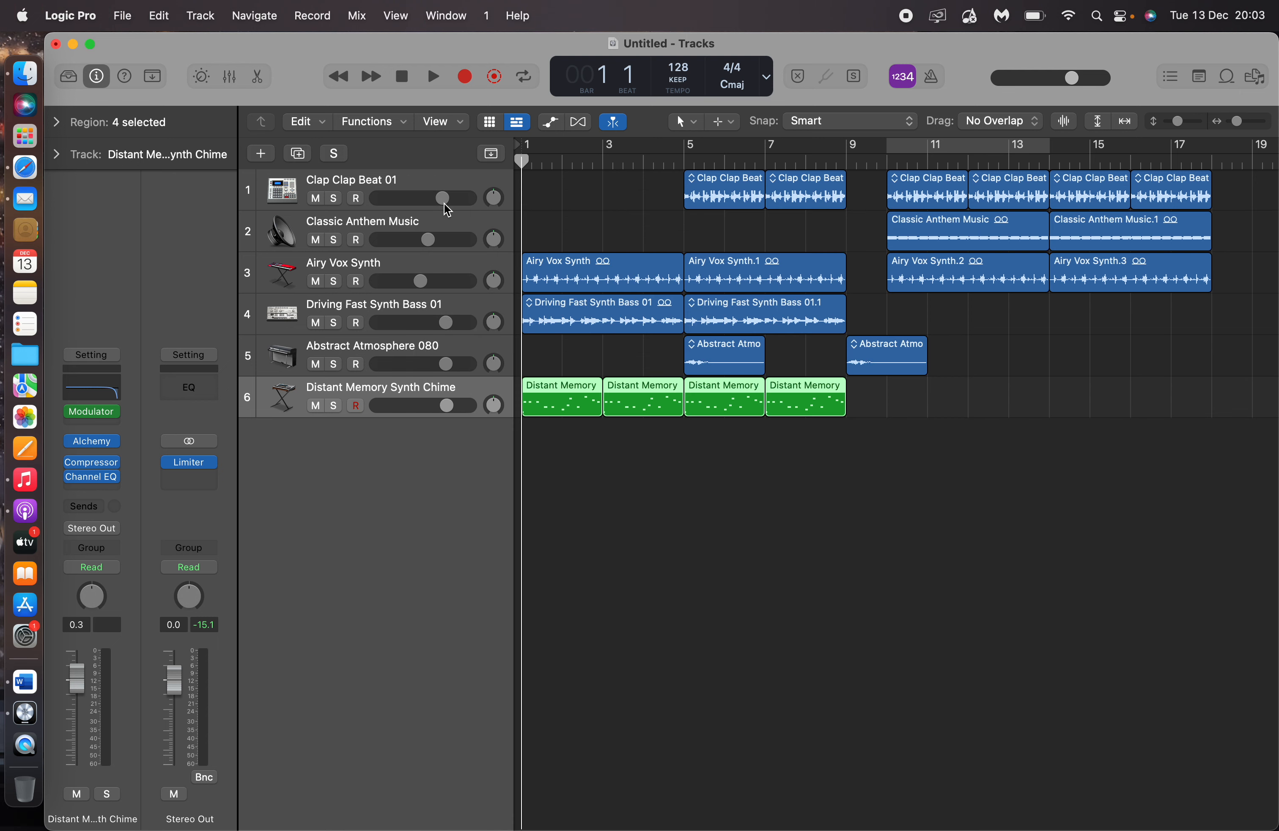
click(444, 206)
Set the cycle range from bar 1 to bar 5, solo the Distant Memory Synth Chime track, and start looped playback.
drag(526, 147, 684, 146)
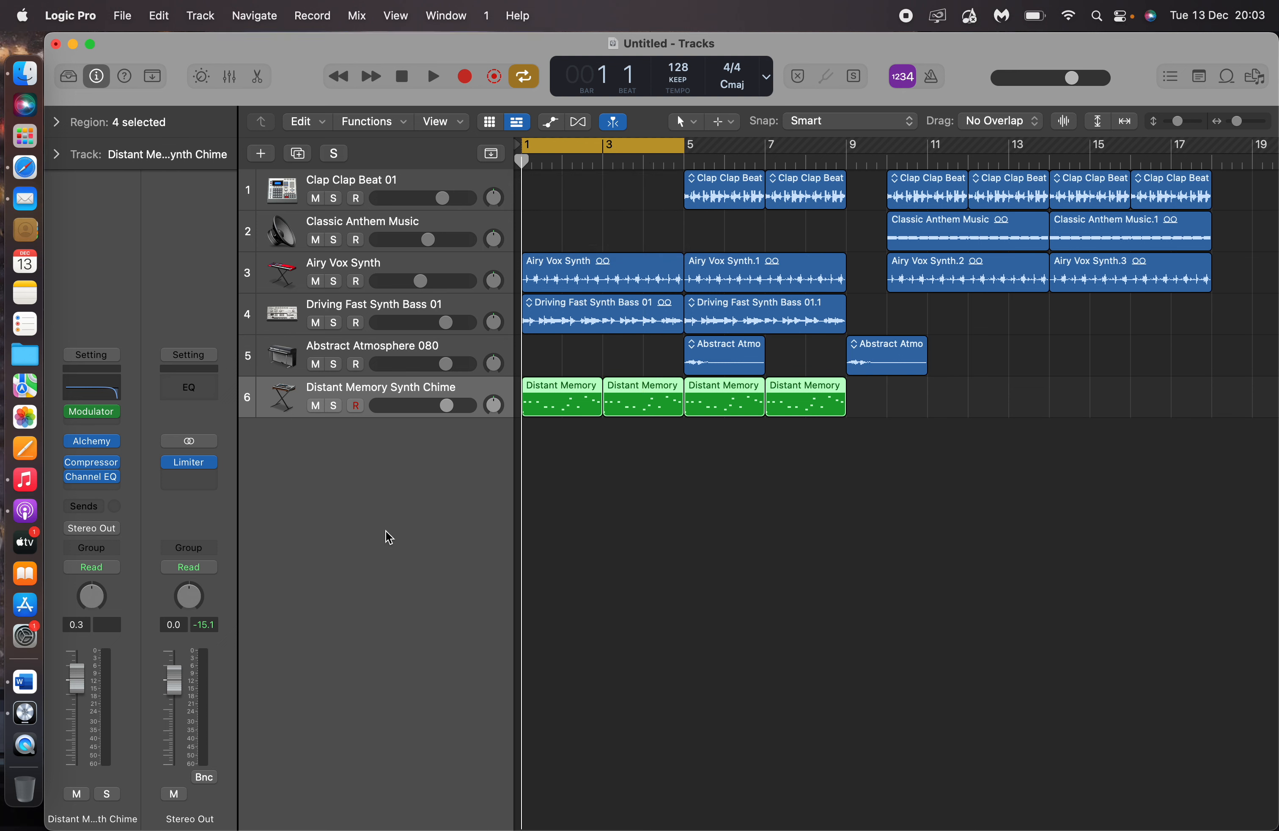
click(334, 408)
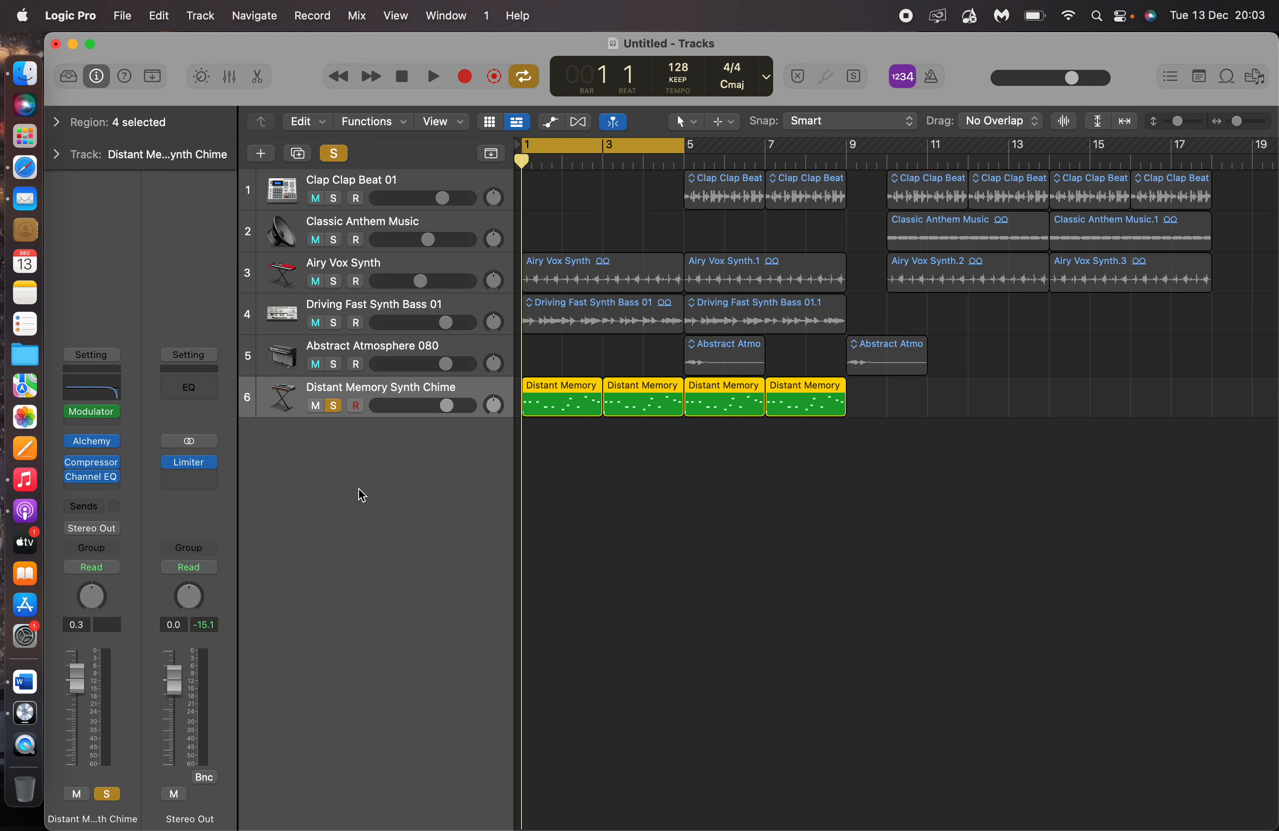
key(space)
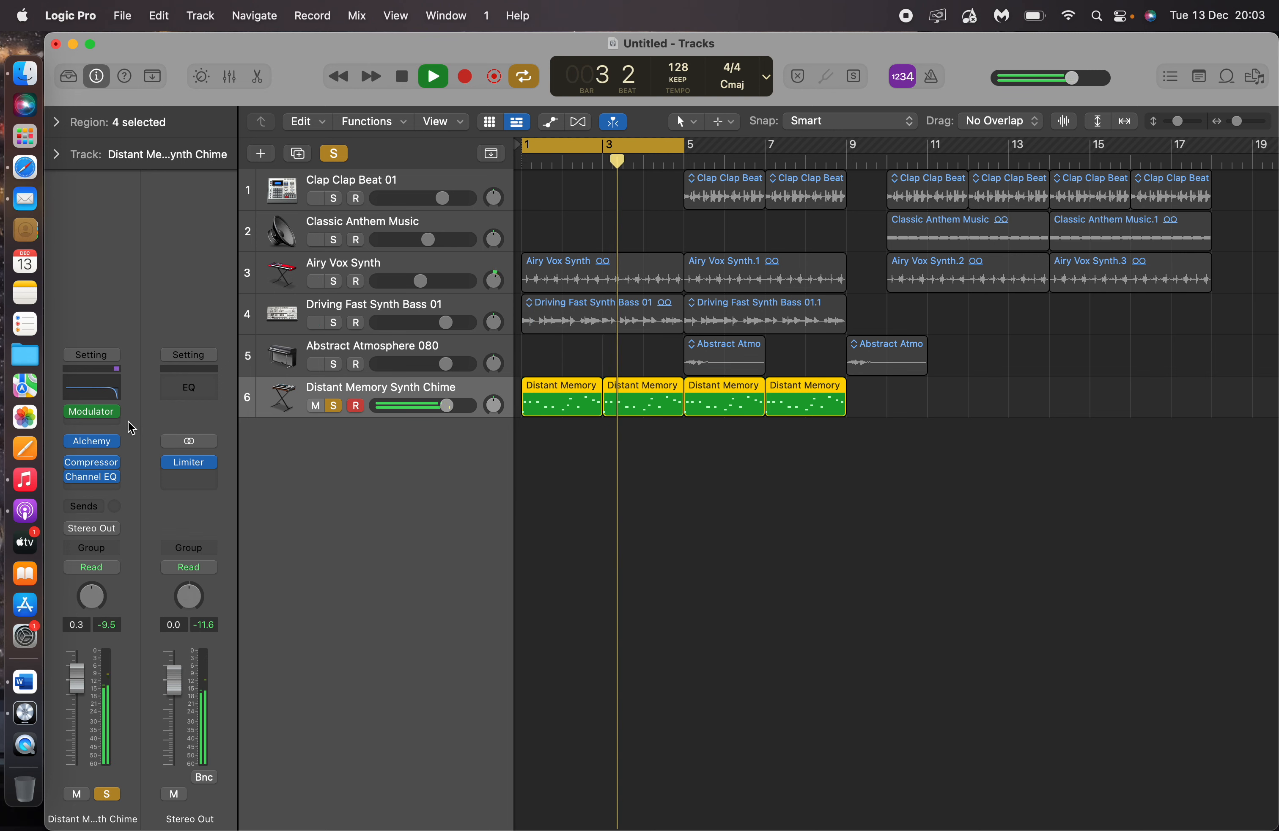
Open the synth chime's Modulator and Channel EQ, and shape the EQ's high-cut band to about 10700 Hz with a Q of 3.60.
mouse_move(94, 412)
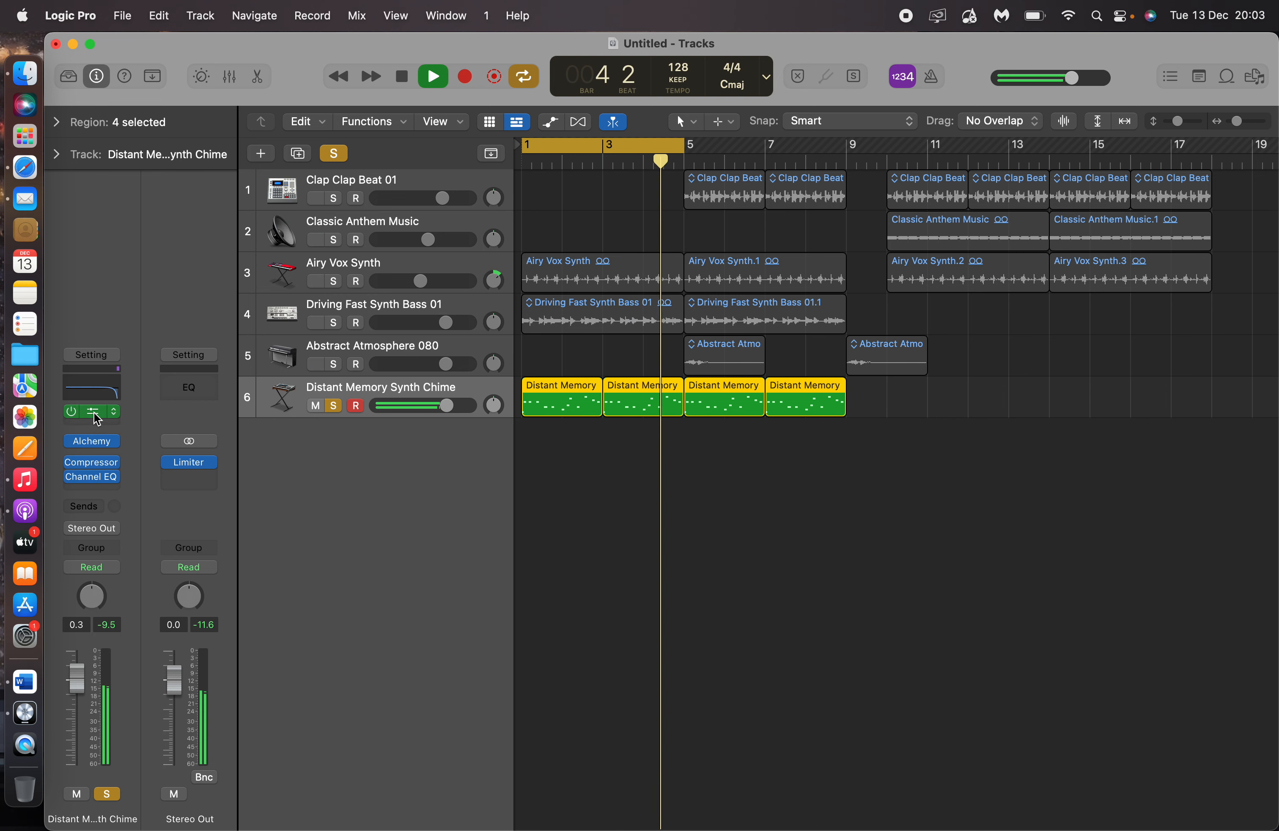
click(95, 414)
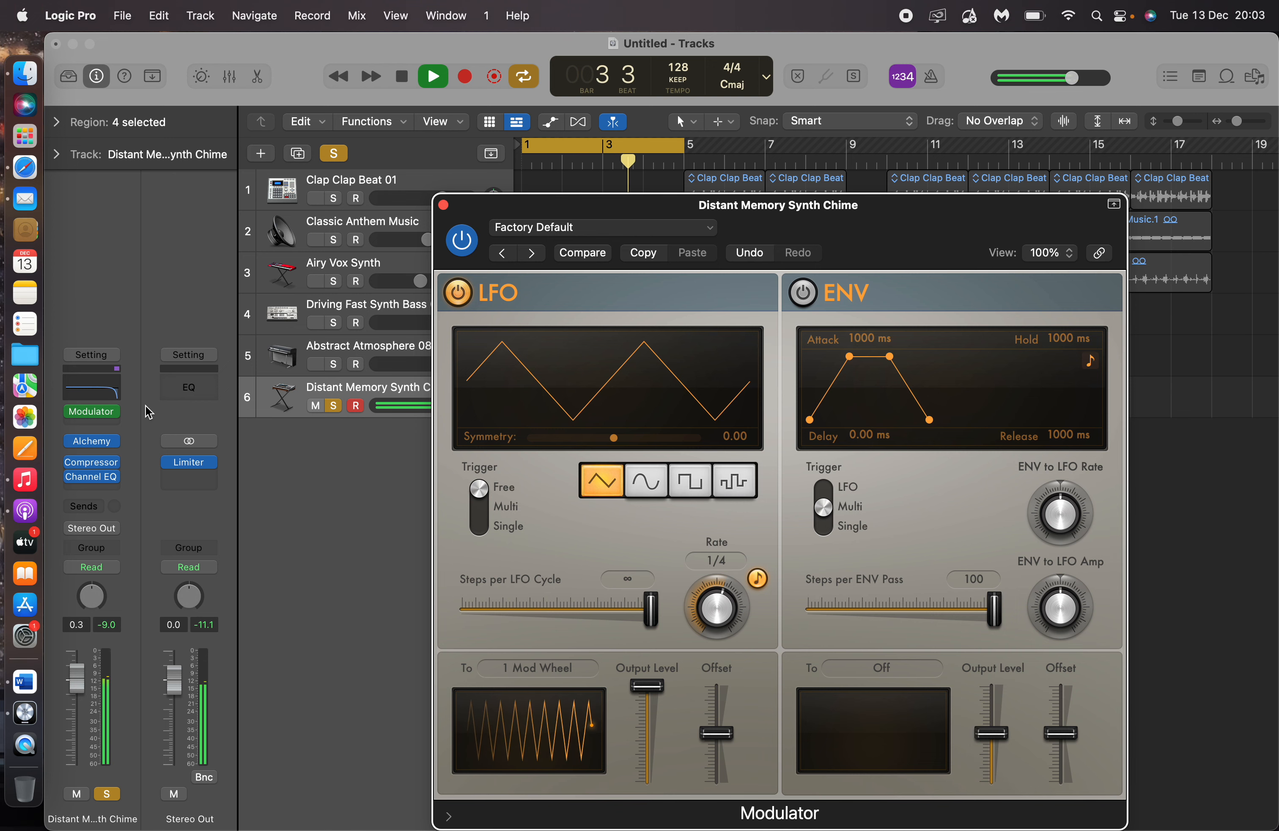
click(100, 394)
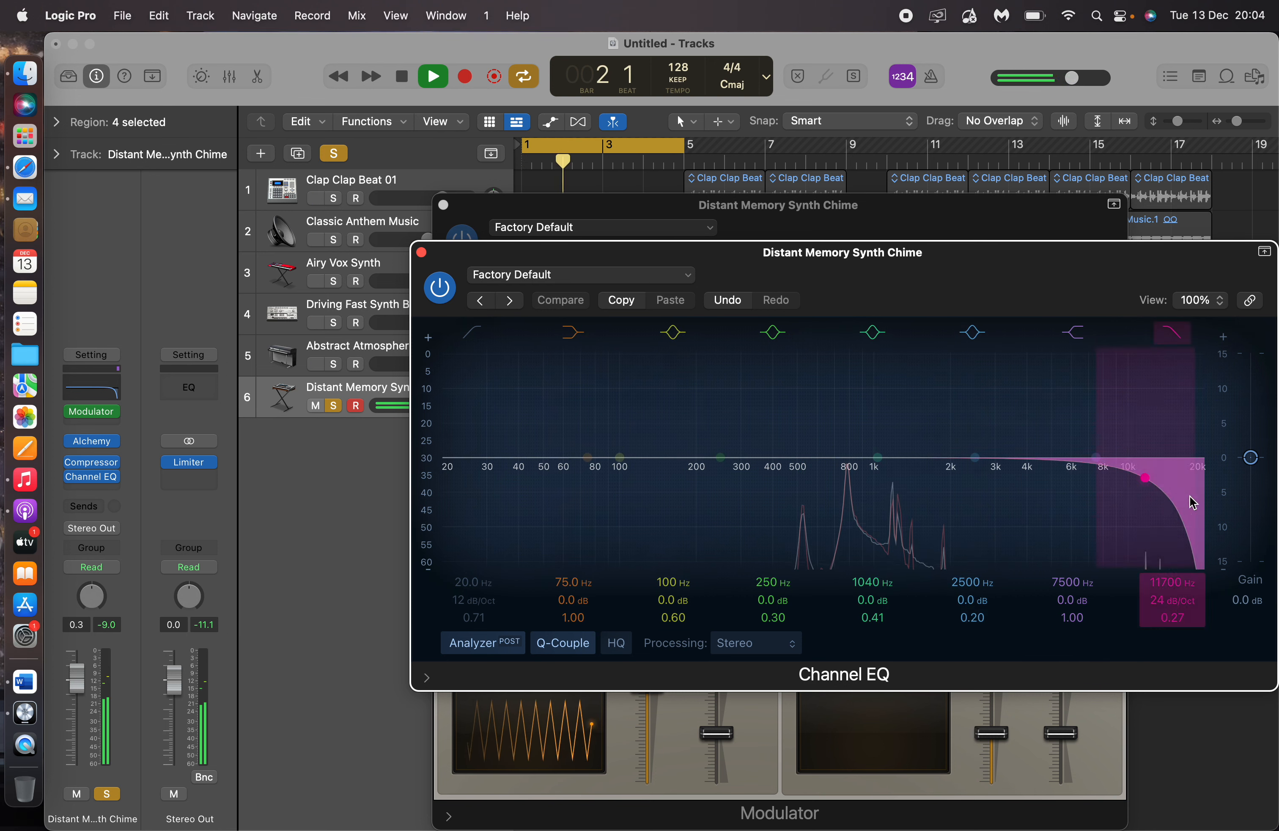
click(1170, 332)
click(1170, 332)
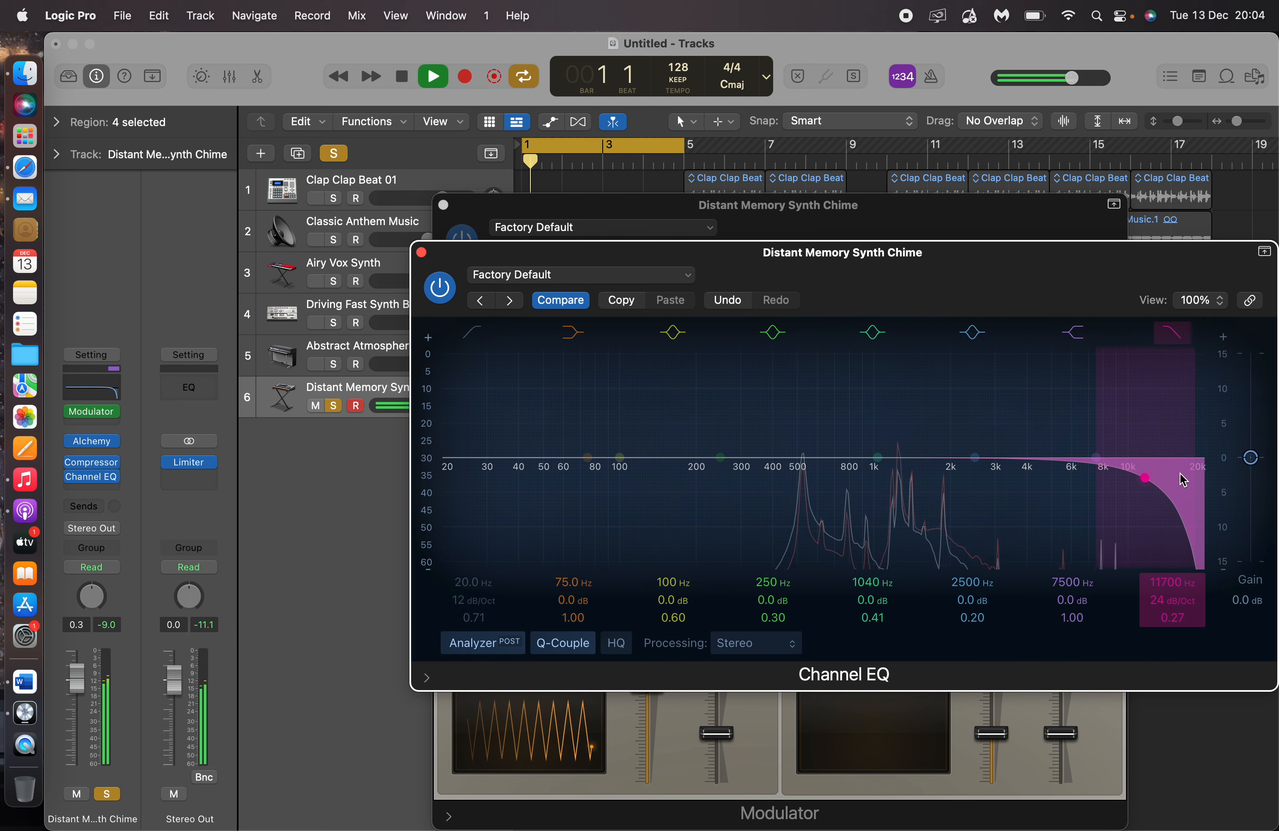
click(1172, 333)
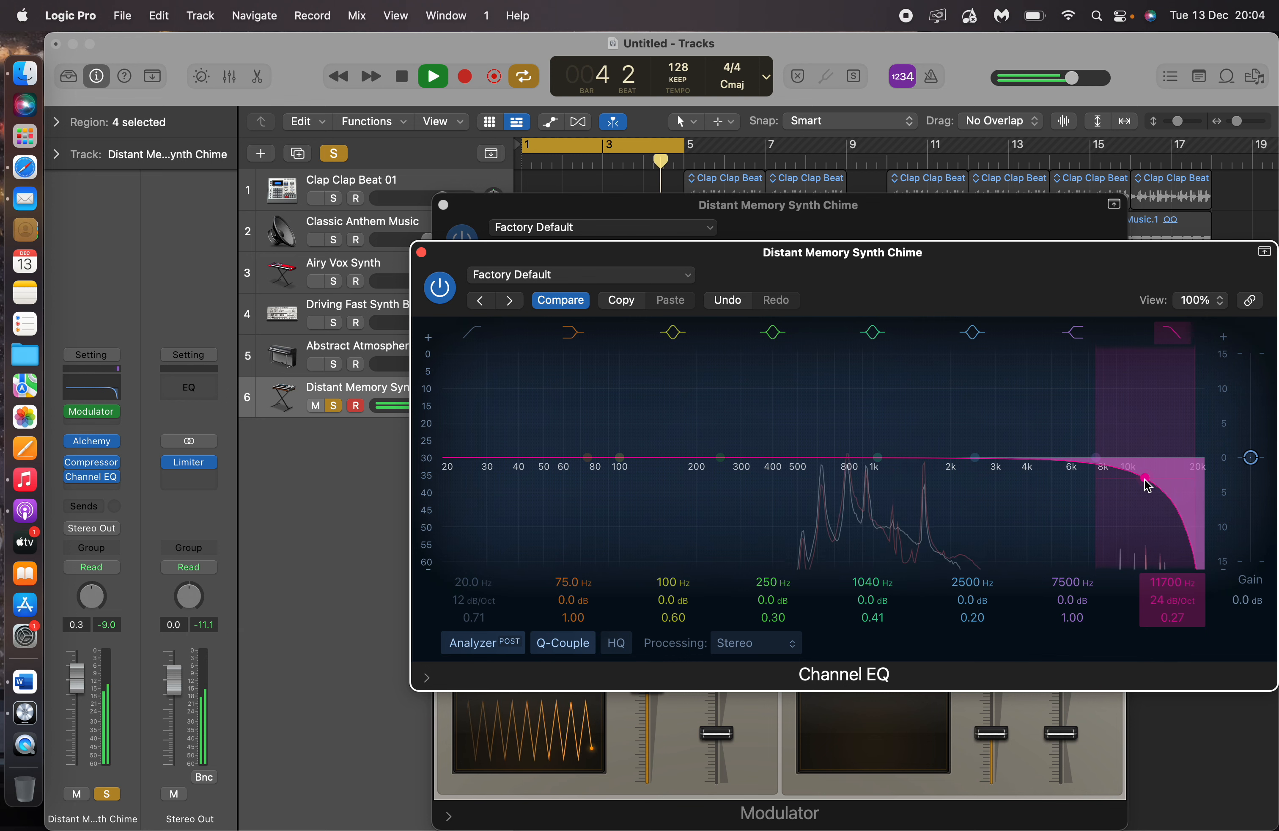
drag(1147, 486, 1139, 410)
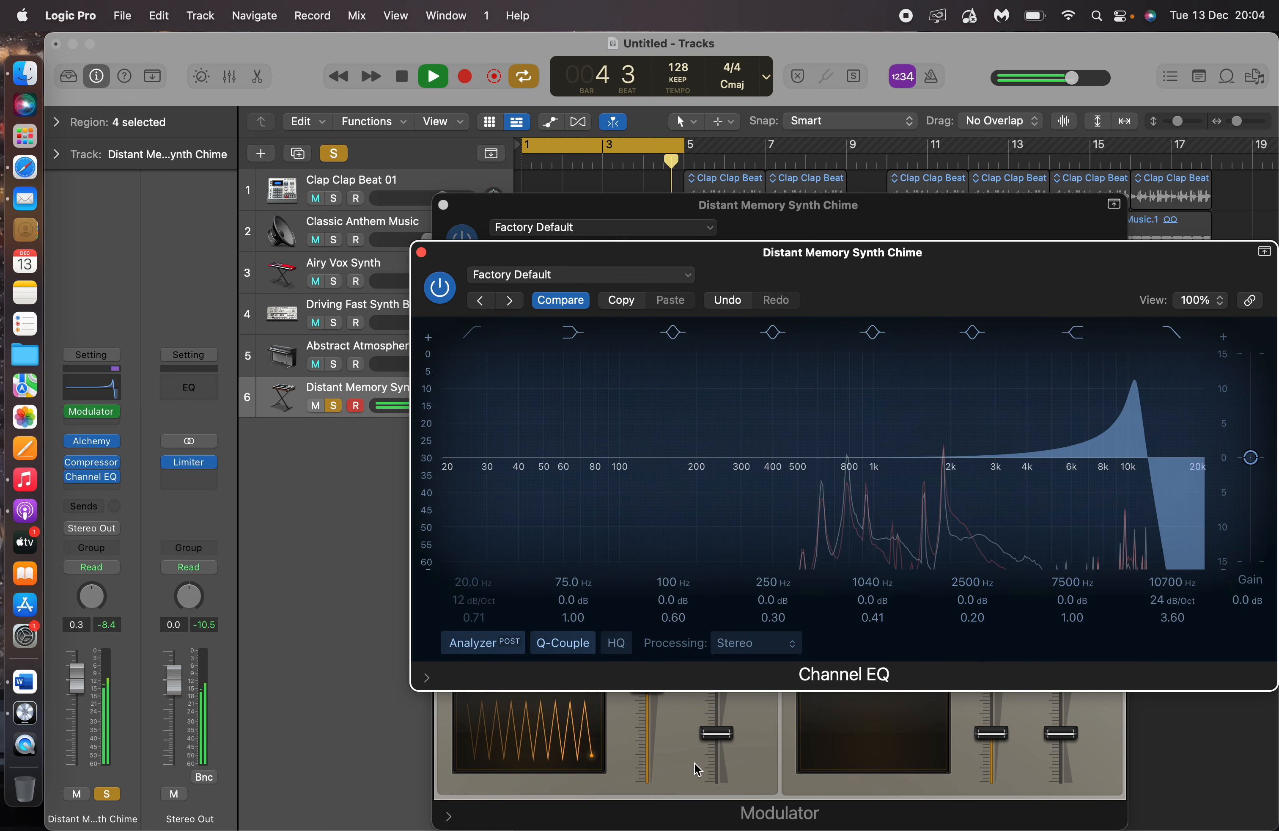
Assign the Modulator's LFO to the Channel EQ high-cut frequency with Learn Plug-in Parameter, and set the high-cut Q to 5.30.
click(668, 785)
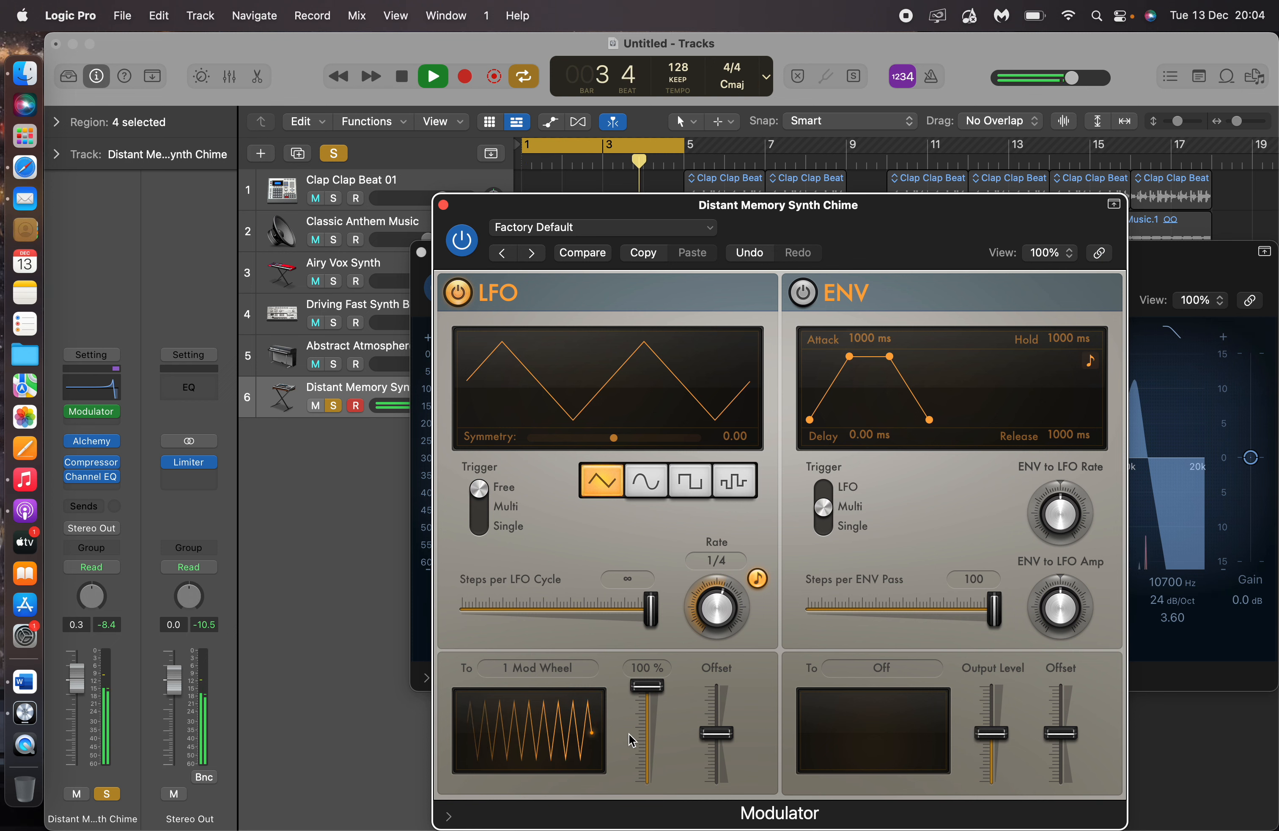
click(594, 675)
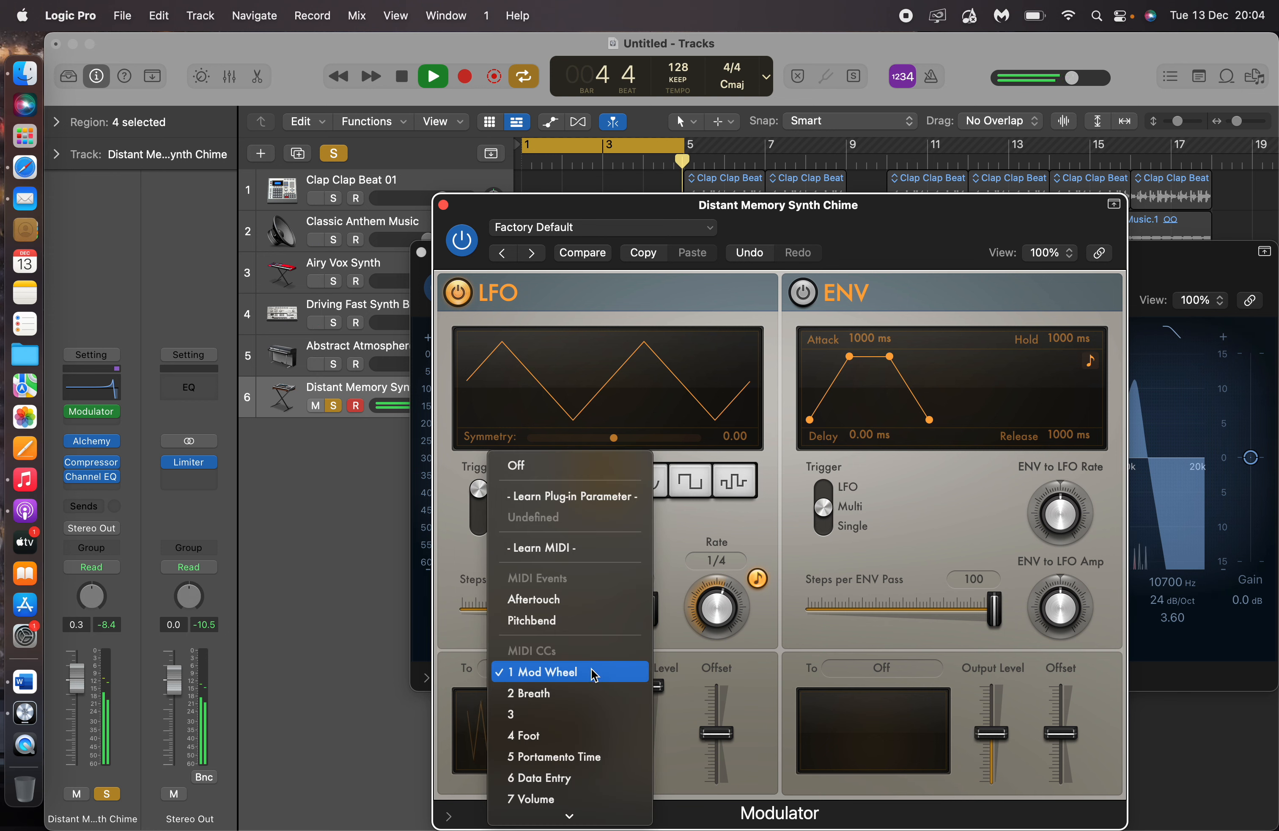
click(593, 509)
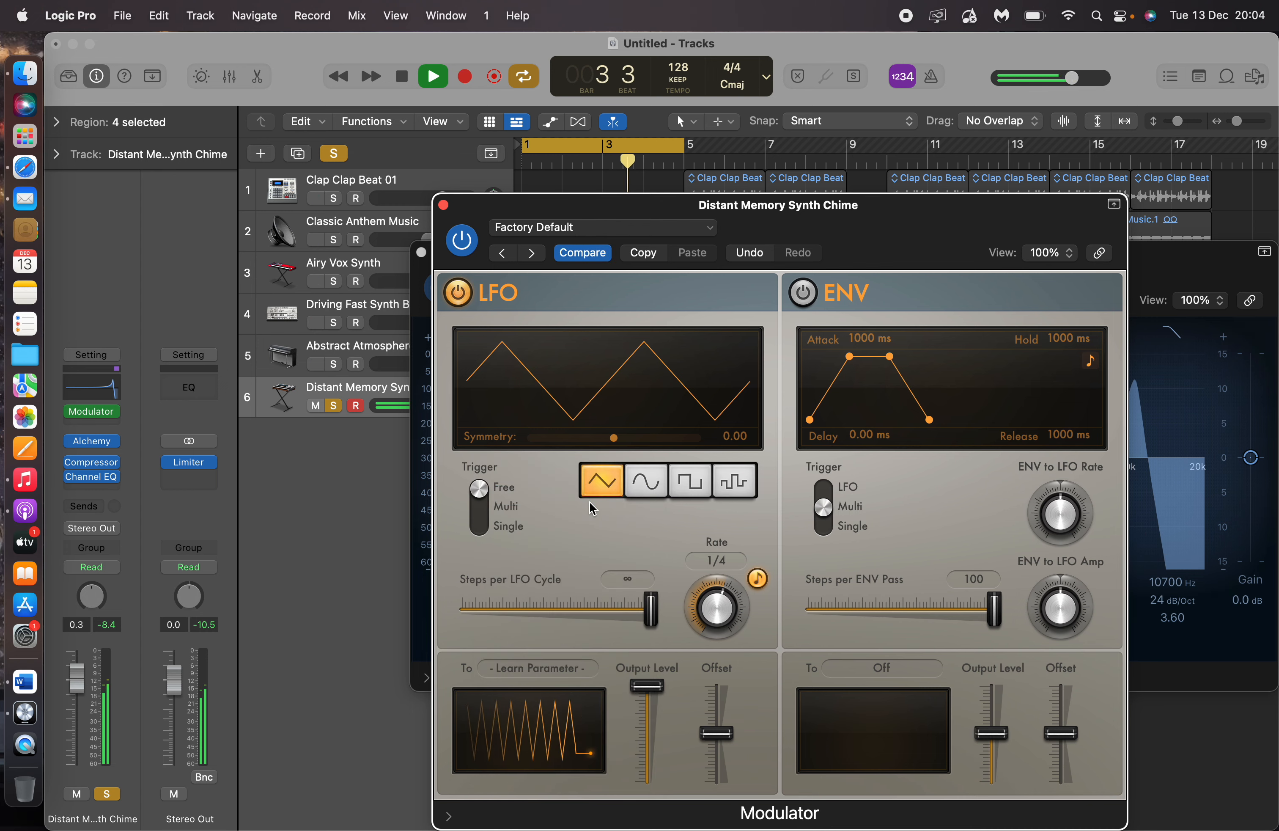
click(418, 609)
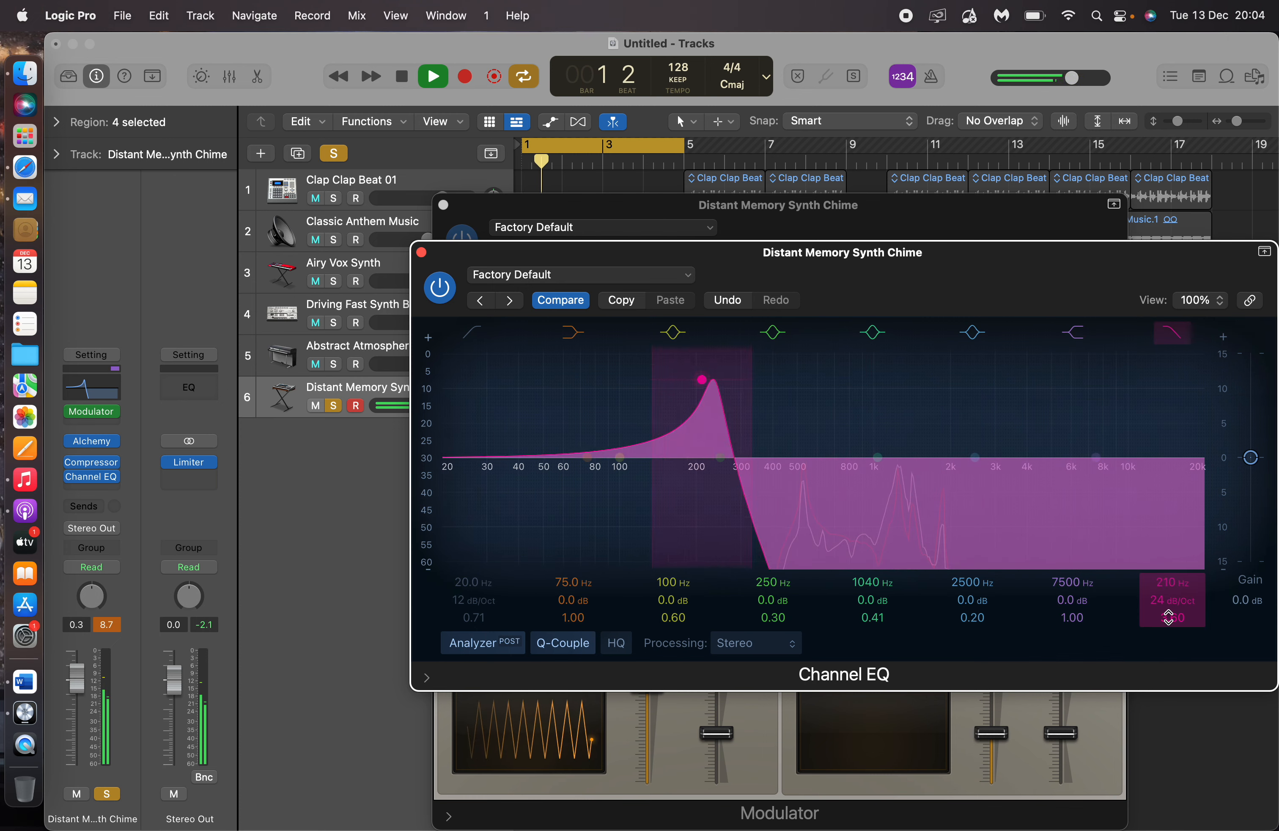
drag(1169, 616, 1169, 609)
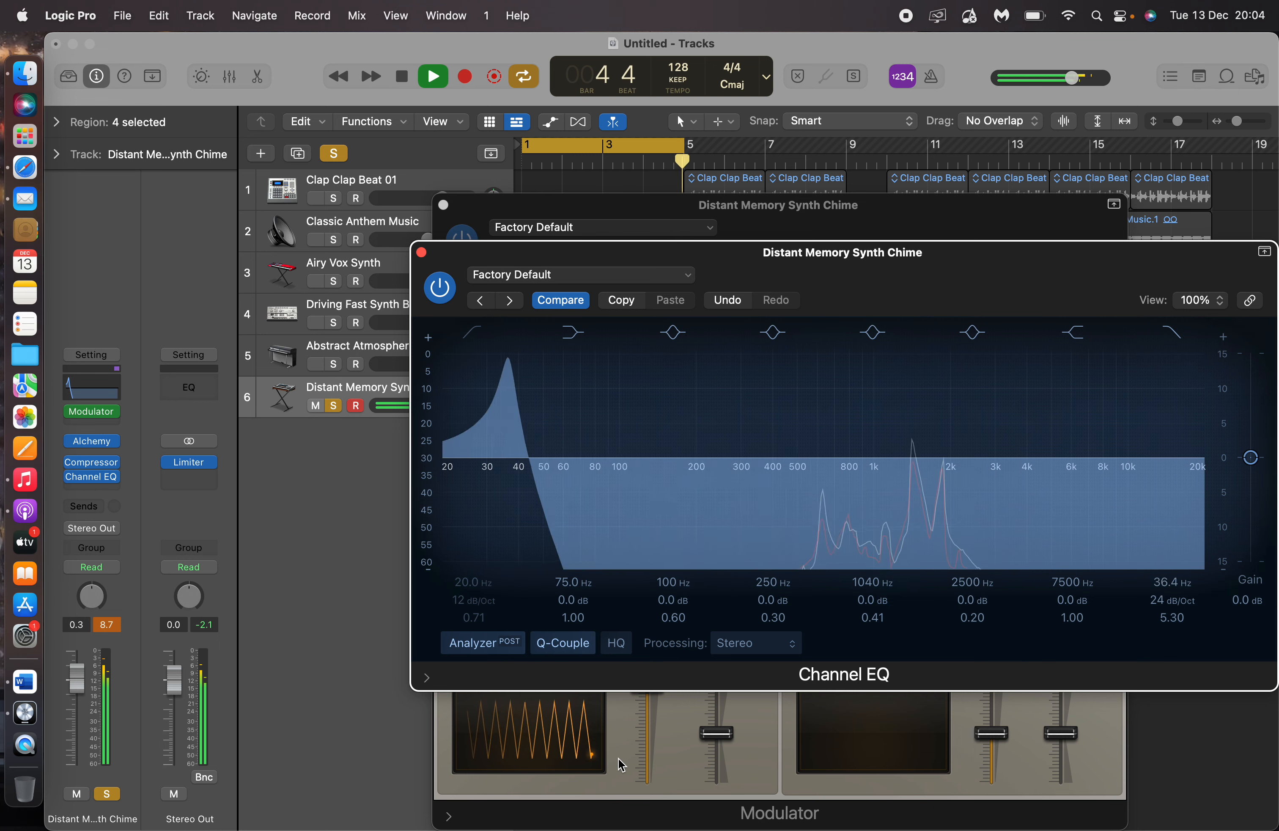
Try an LFO rate of 1/2 in the Modulator, set it to 1/8, and close the Modulator and Channel EQ windows.
click(622, 765)
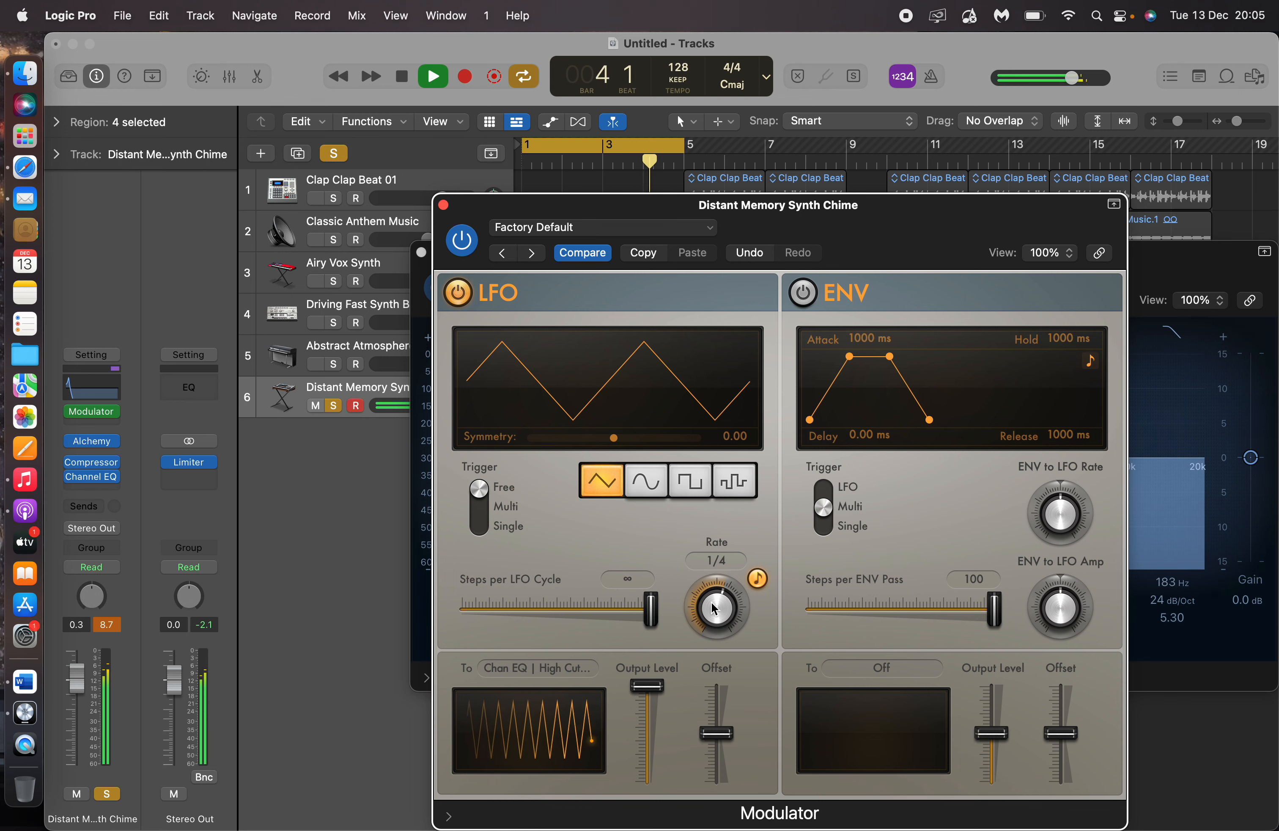
drag(714, 608, 719, 621)
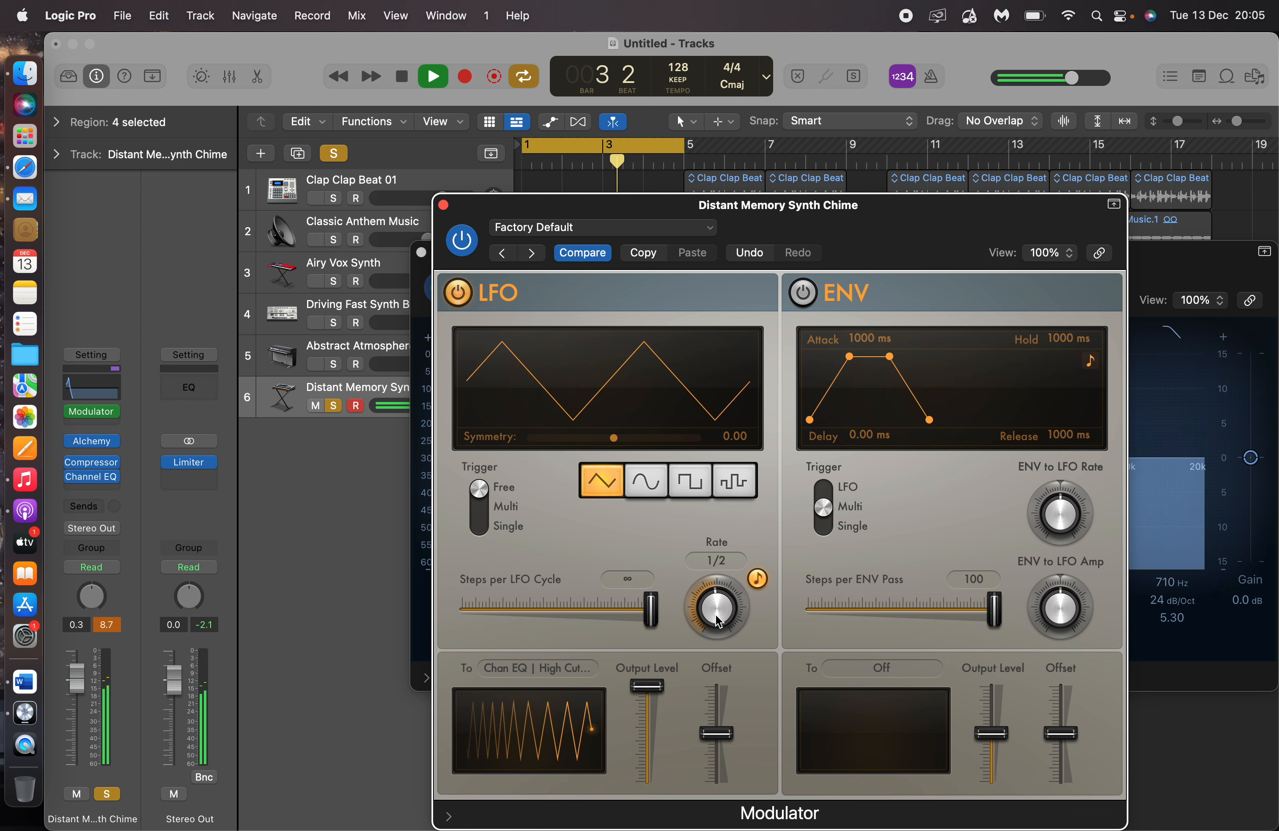
drag(719, 621, 712, 594)
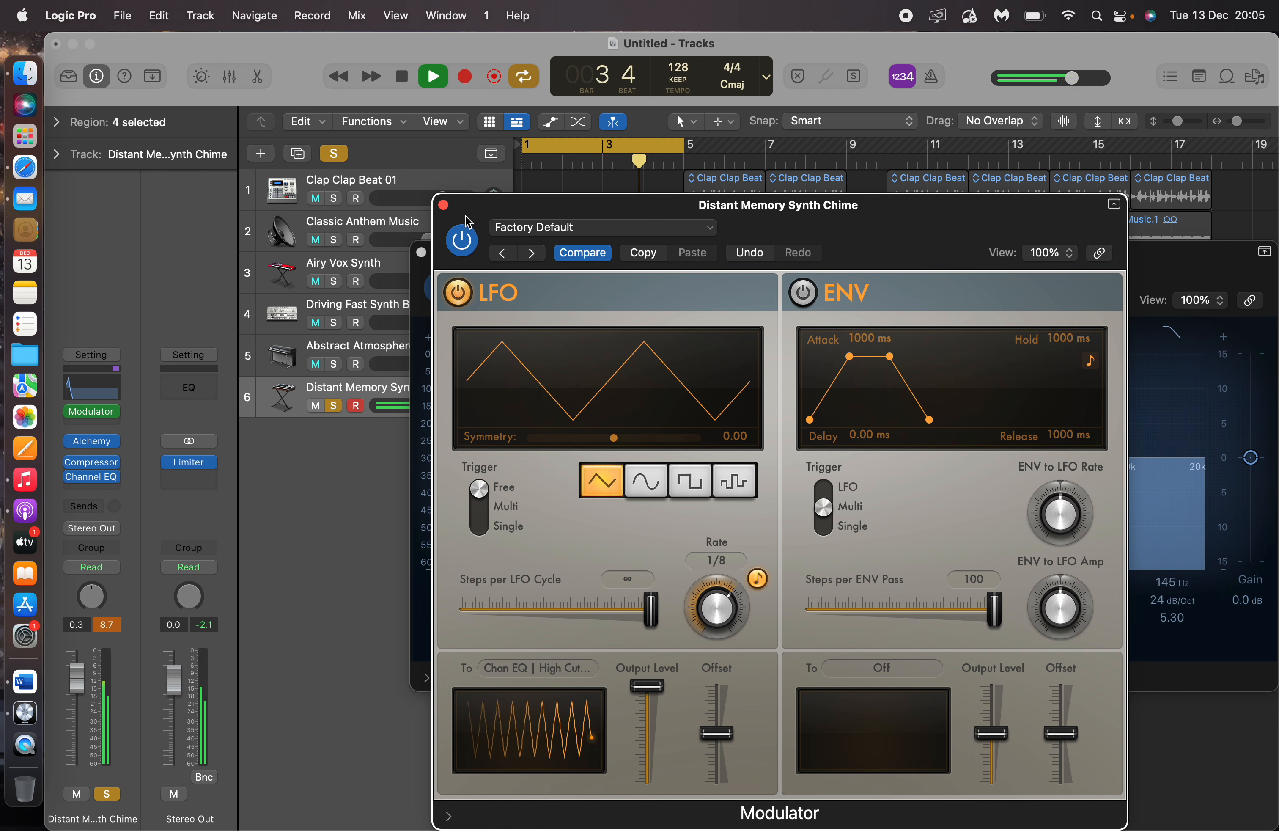
click(443, 205)
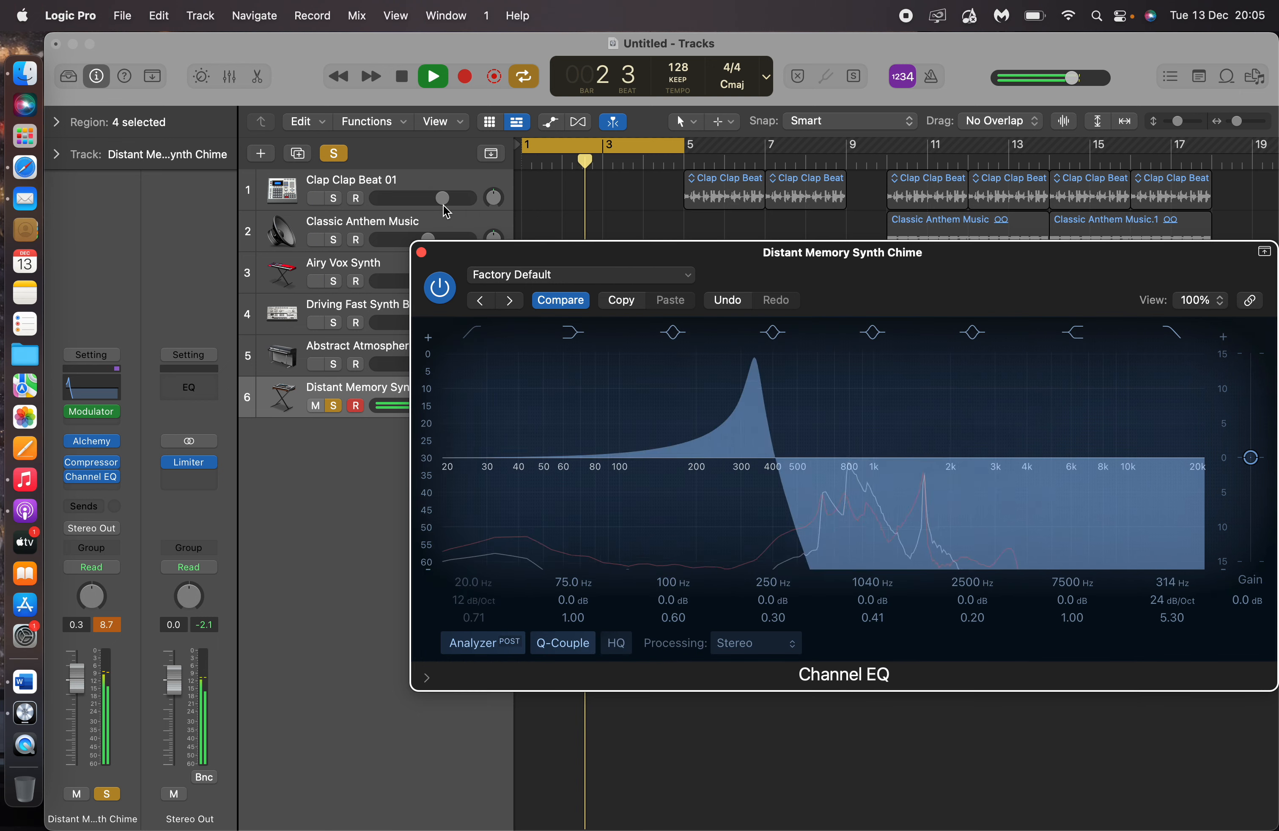
click(422, 252)
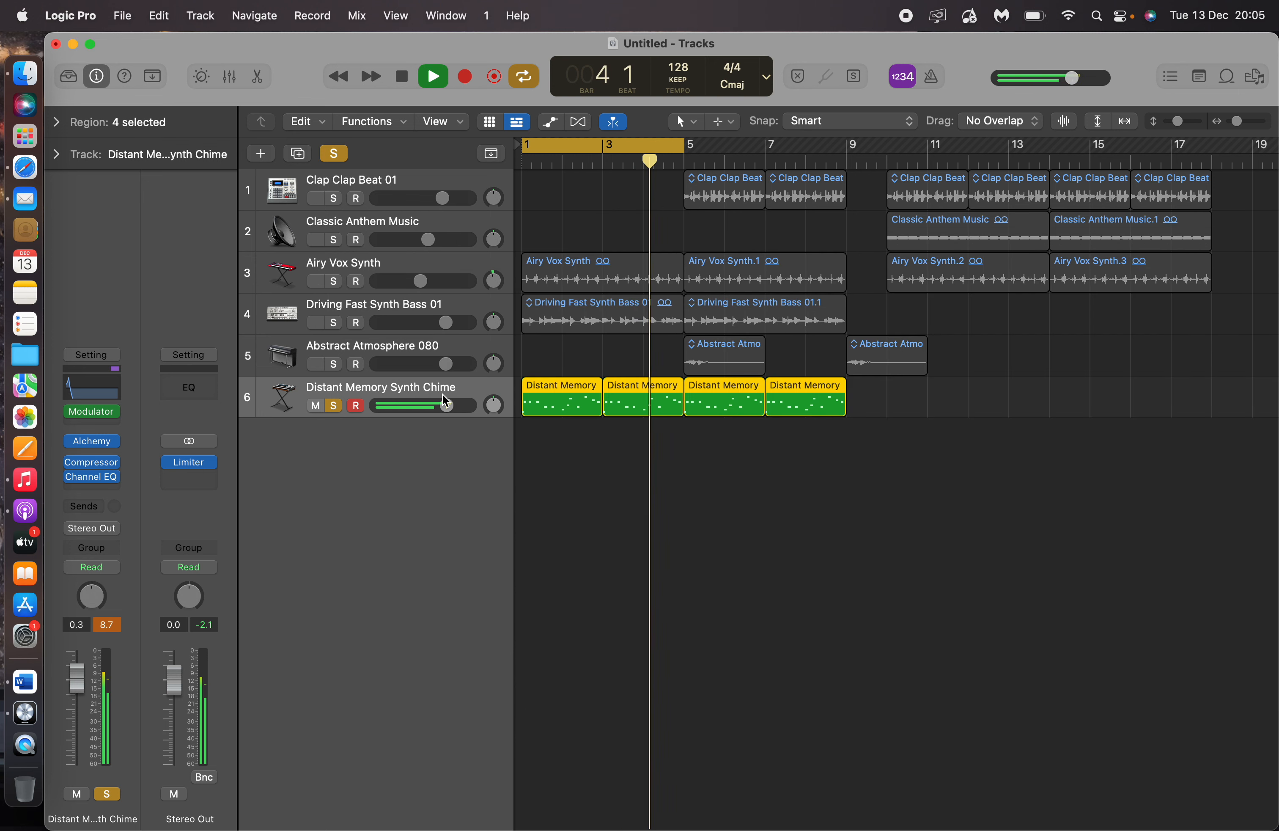
Turn off the synth chime's solo, lower its volume to −3.6 dB while listening in the mix, and stop playback.
click(334, 405)
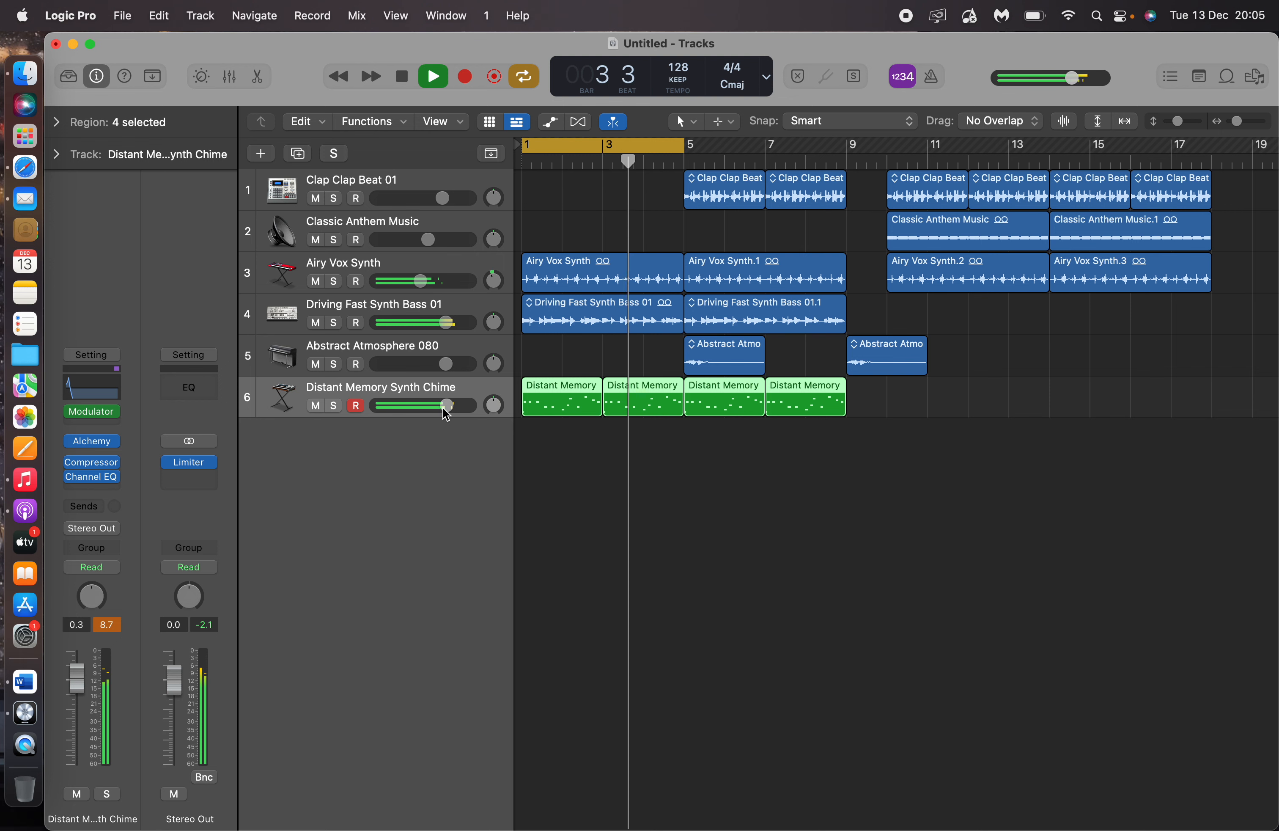
drag(445, 410, 423, 408)
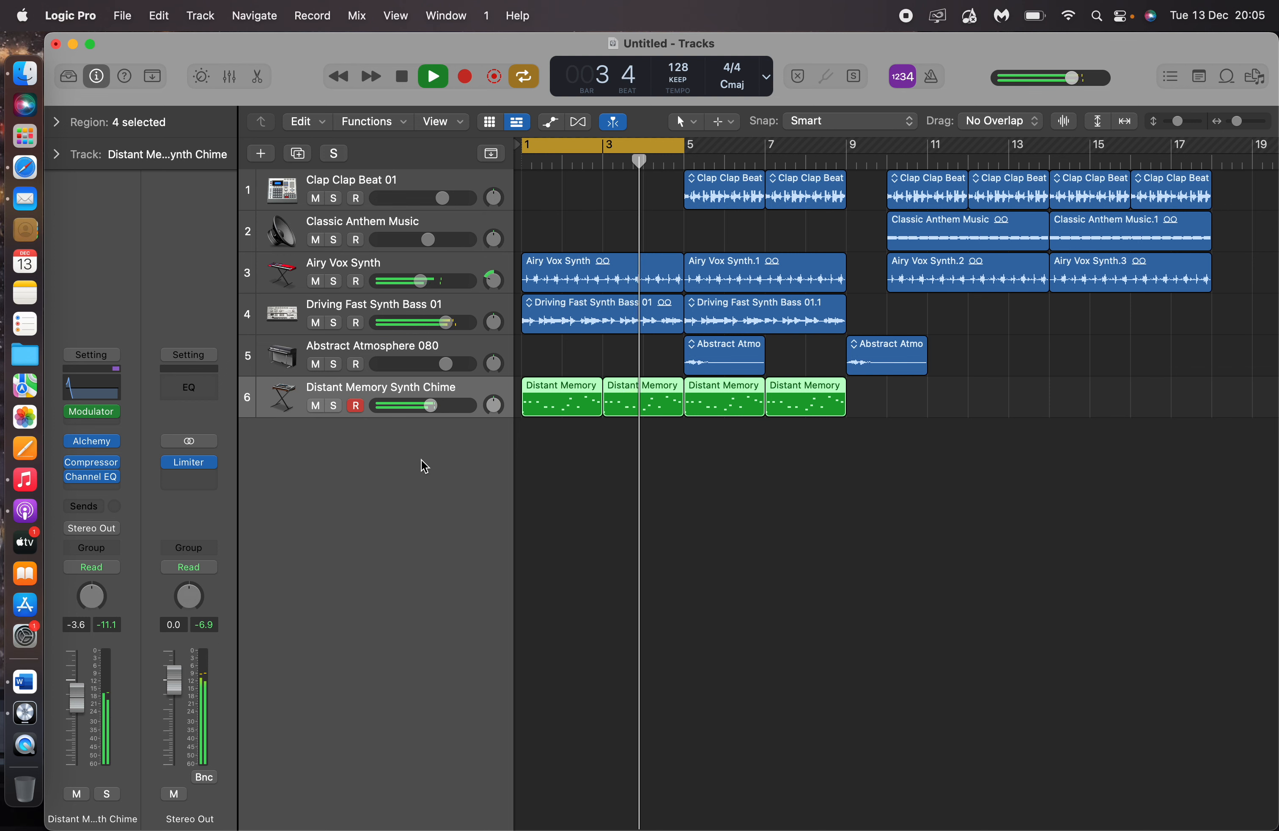
key(space)
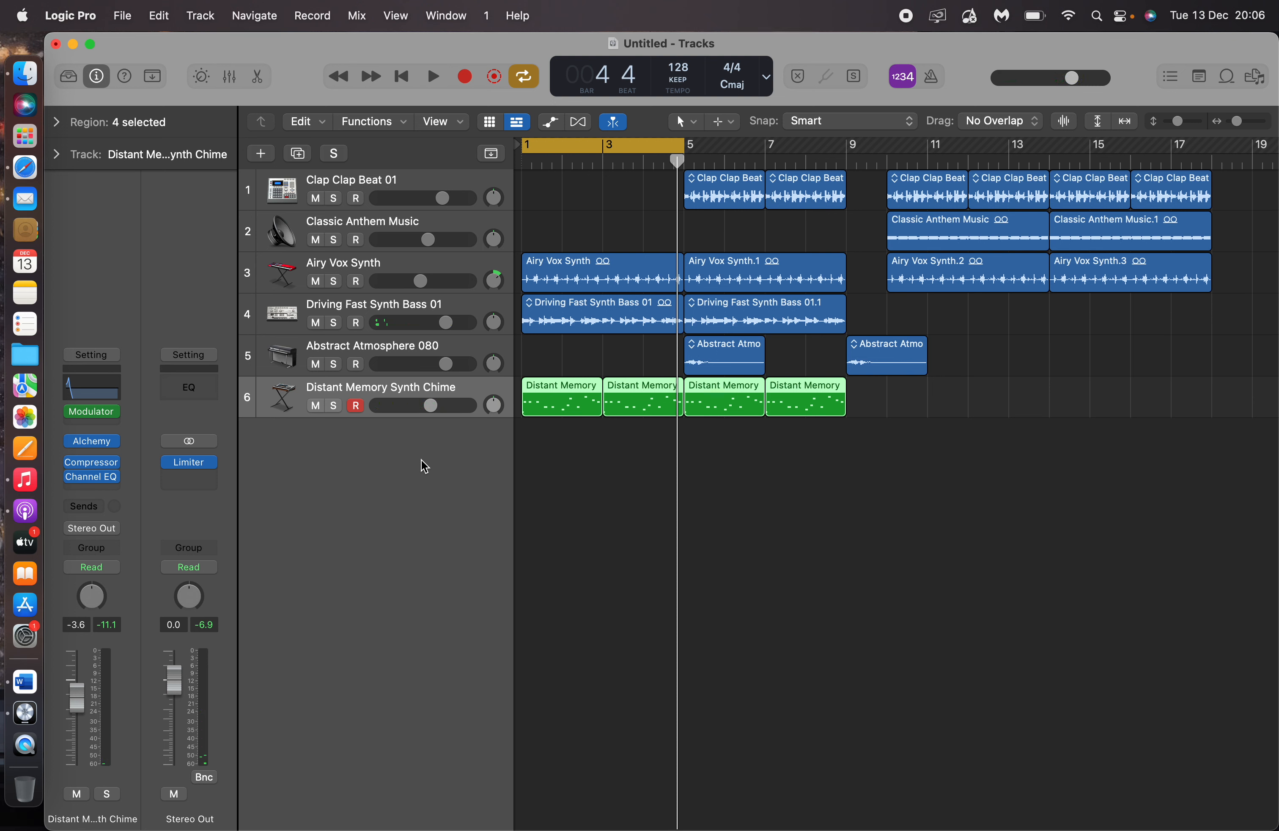
Select the Clap Clap Beat 01 track, set the cycle range from bar 5 to bar 9, and play the track soloed.
click(355, 186)
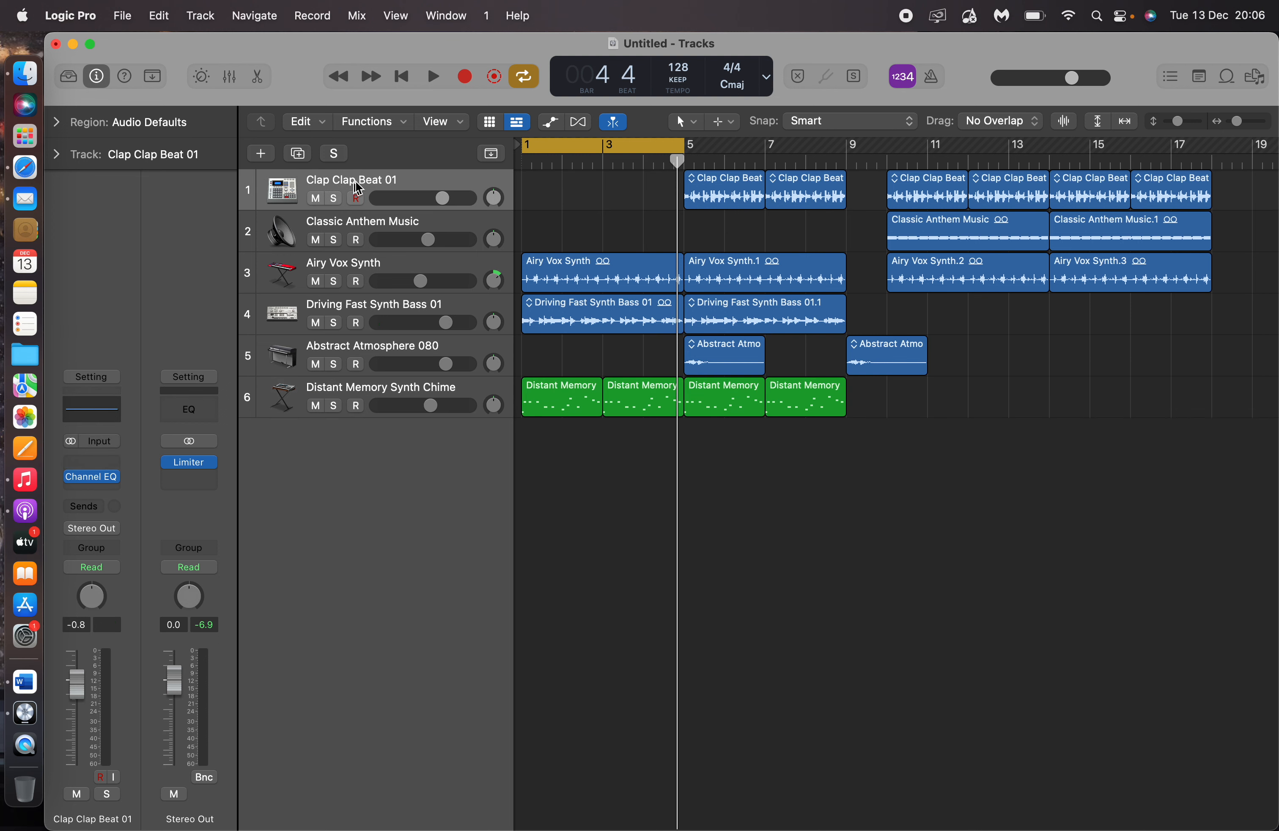
click(531, 148)
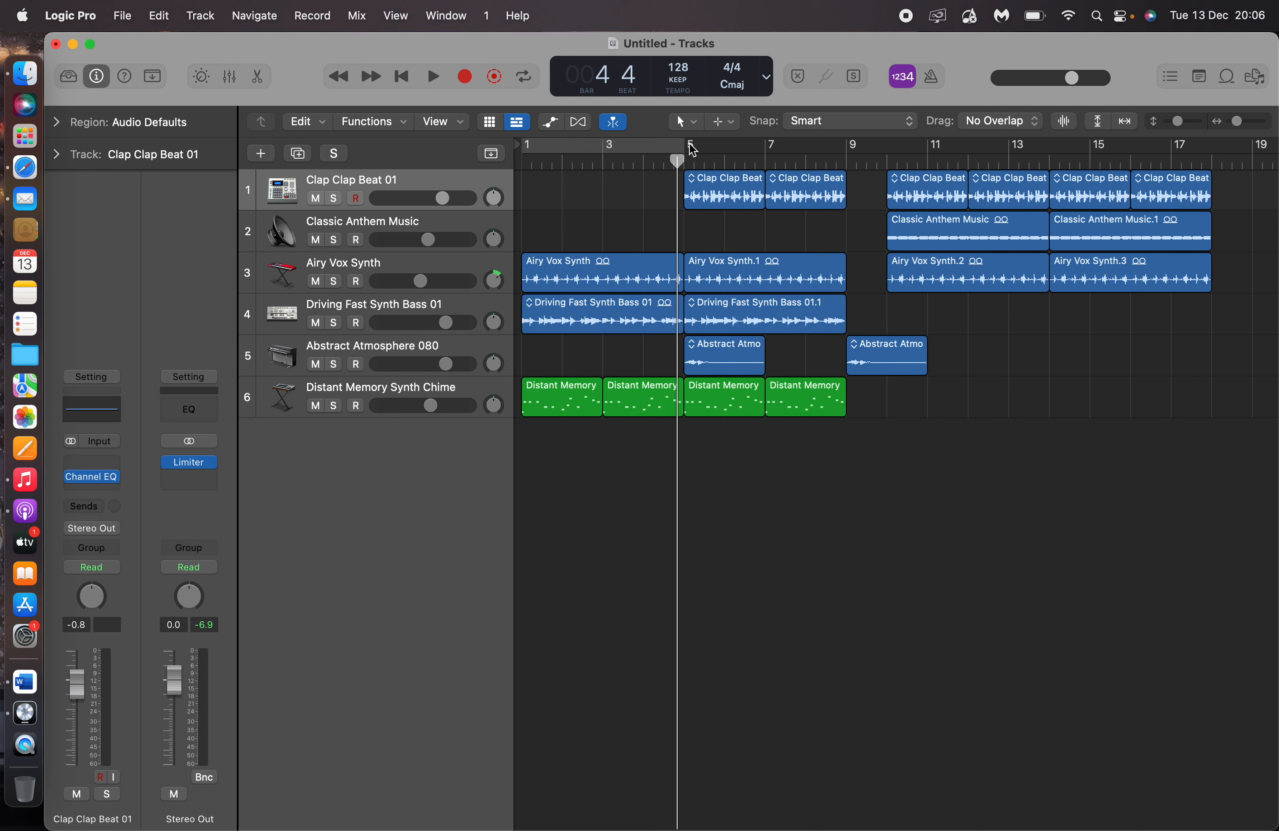
drag(693, 150, 847, 146)
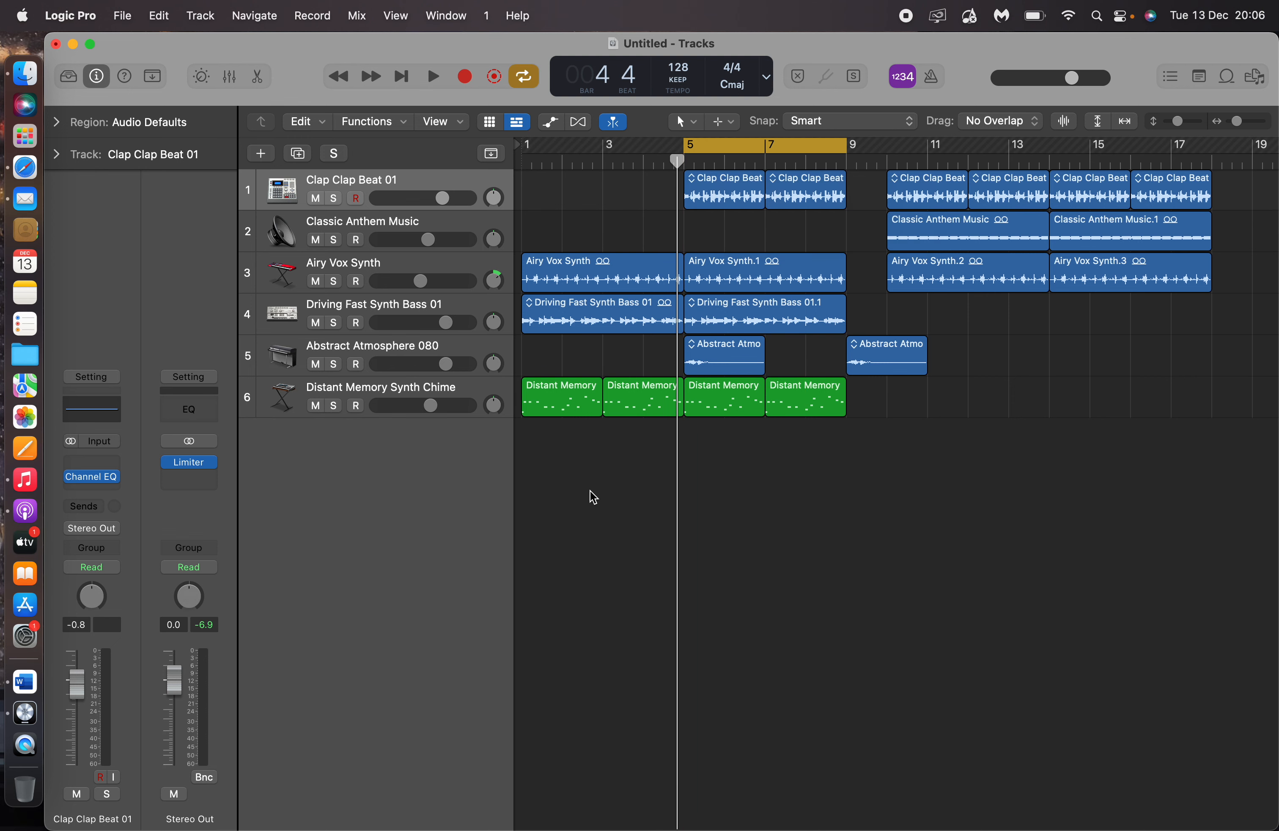
click(334, 199)
key(space)
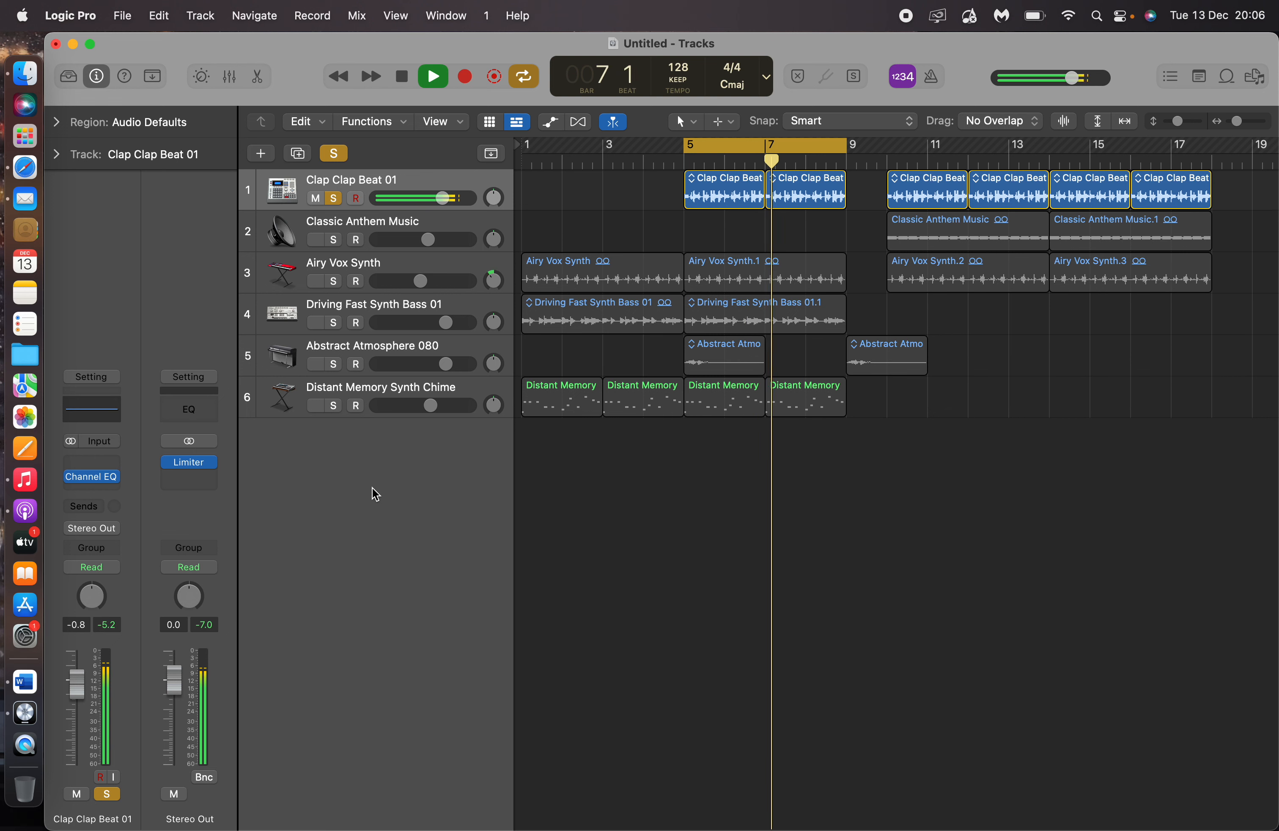
key(space)
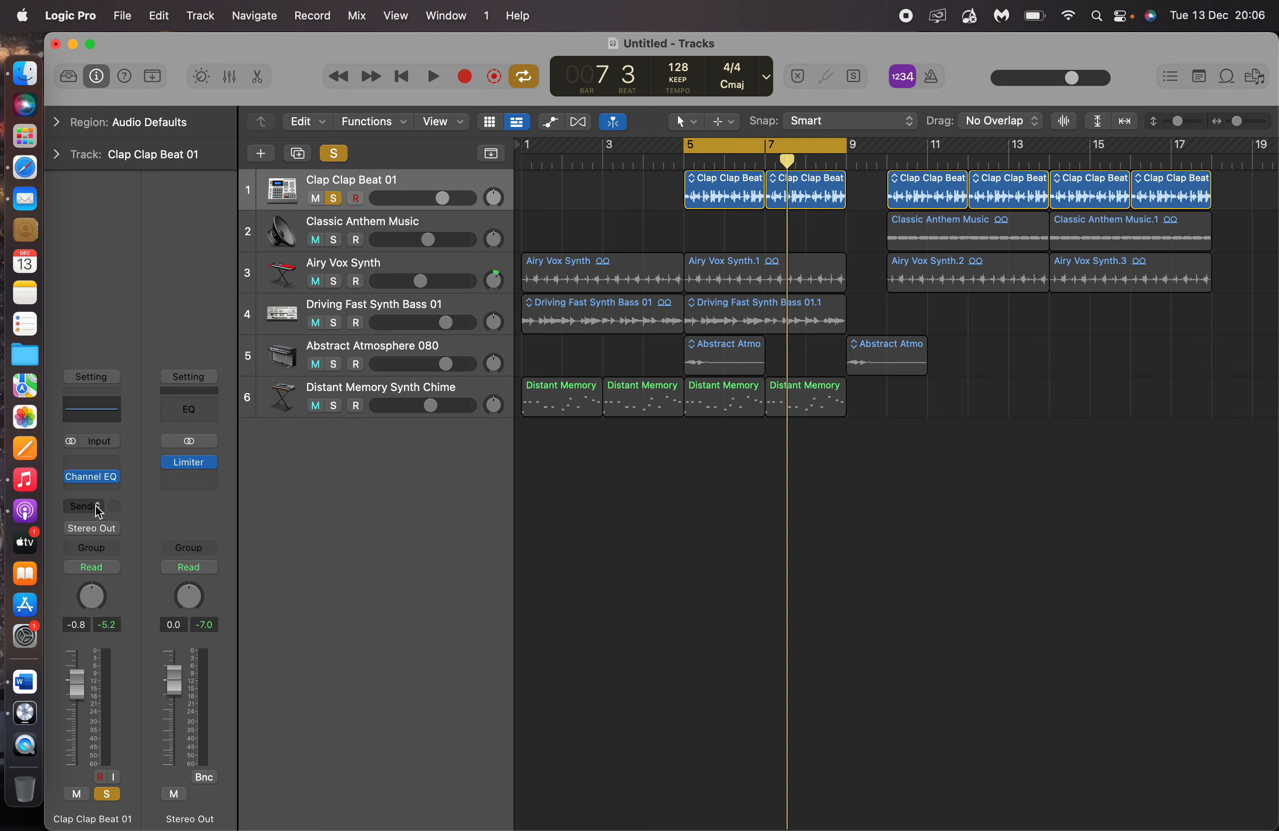
Add a send to Bus 12 on the Clap Clap Beat 01 track.
click(99, 512)
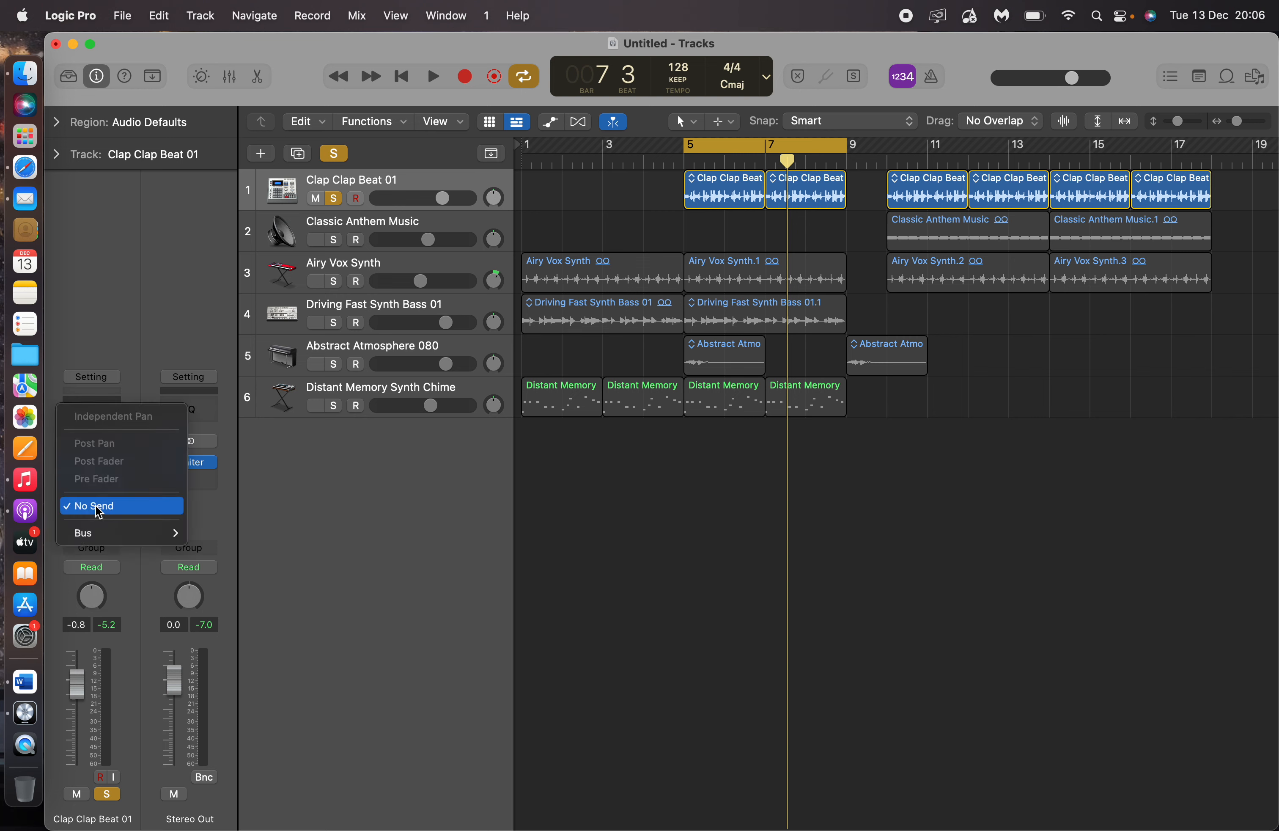
mouse_move(99, 534)
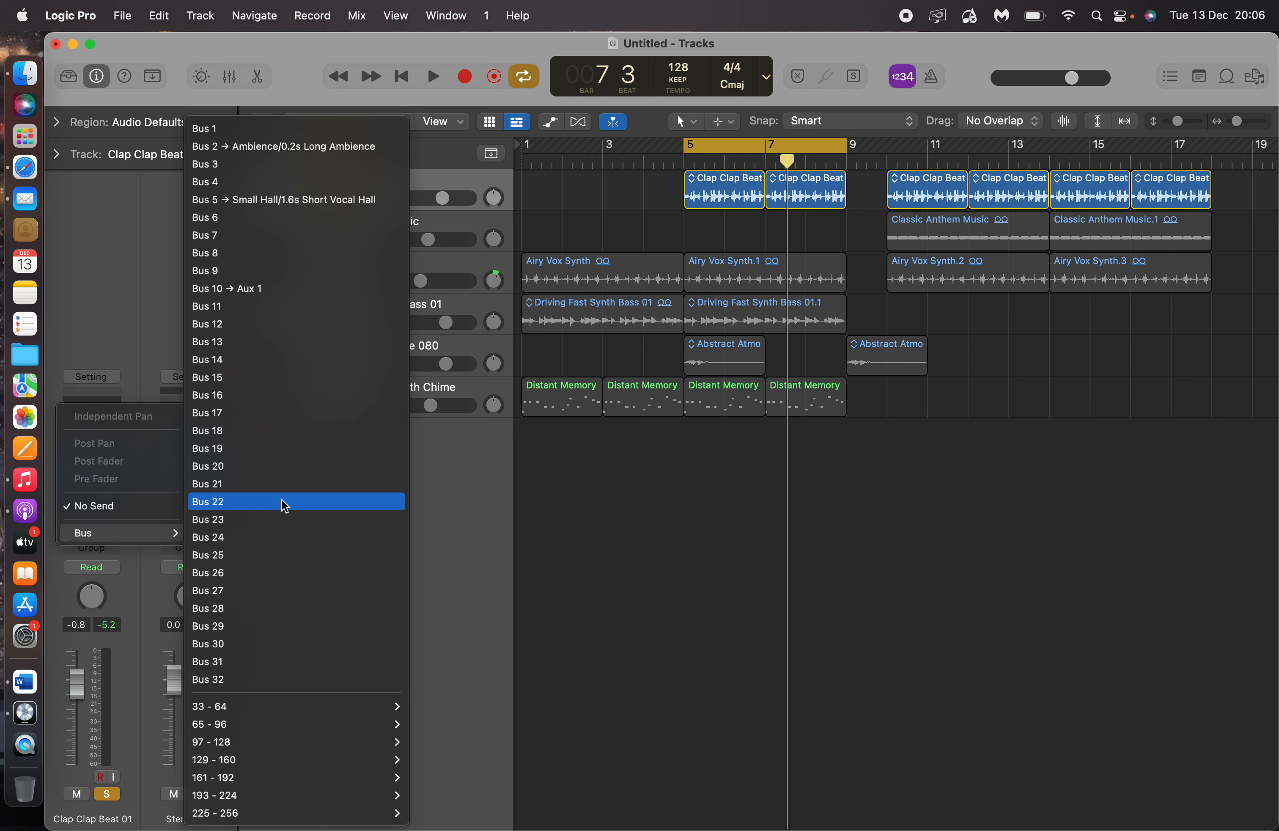
click(257, 324)
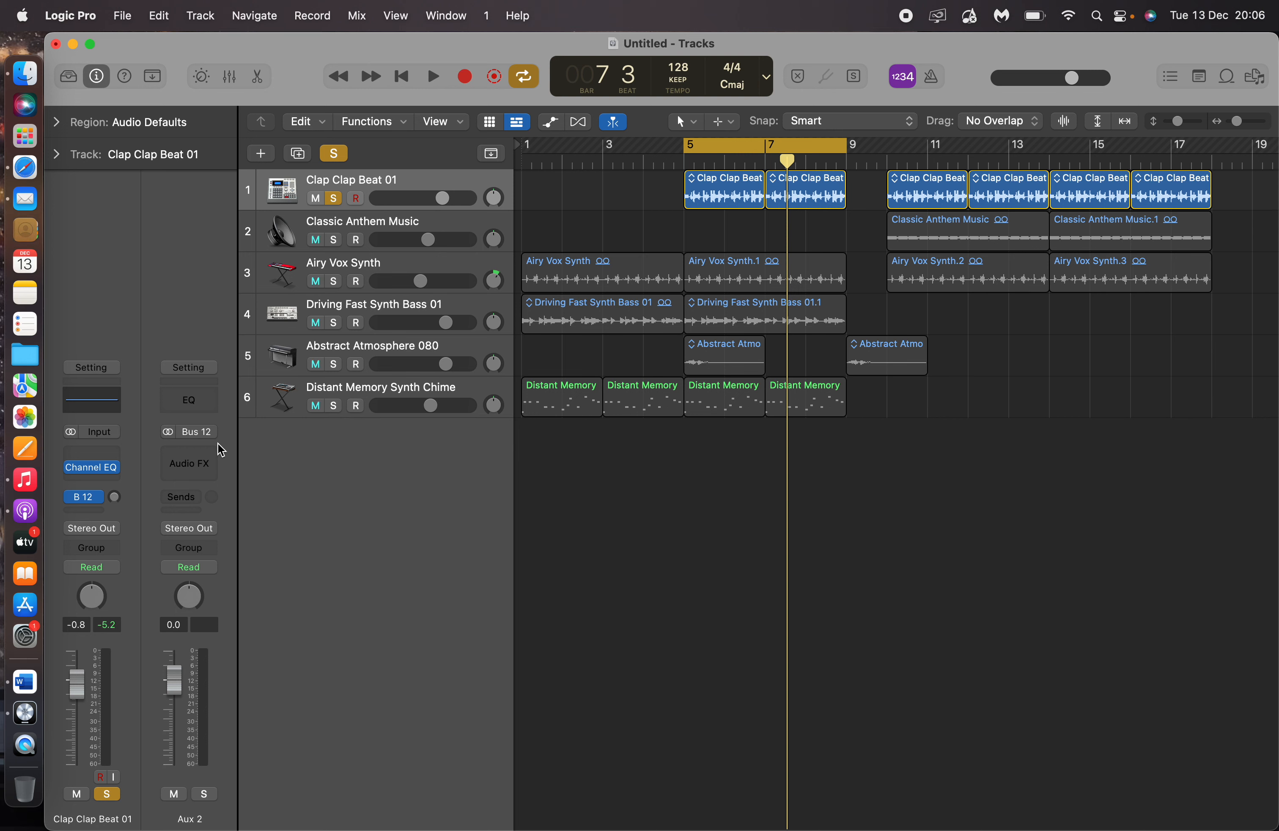
Insert a stereo Compressor on the Aux 2 channel and turn its auto gain off.
click(210, 459)
mouse_move(218, 502)
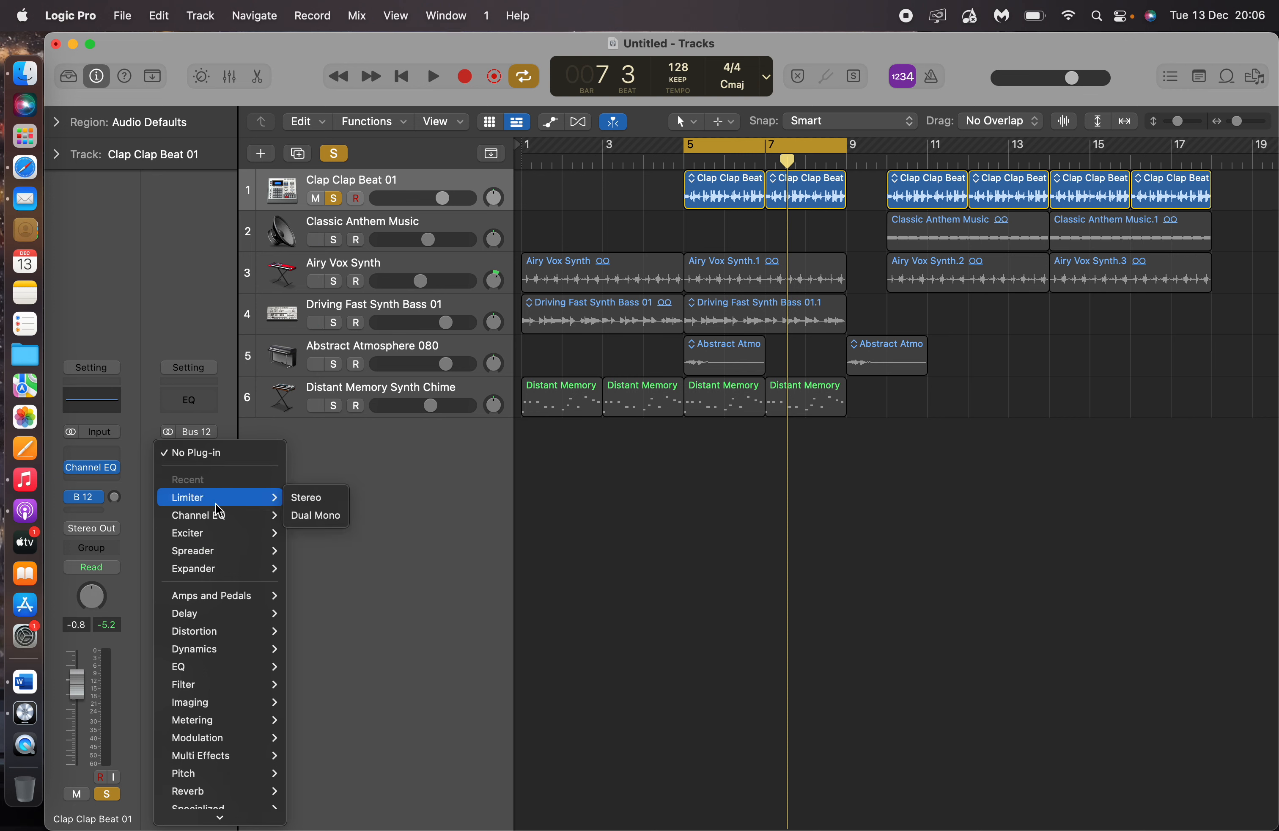
mouse_move(238, 641)
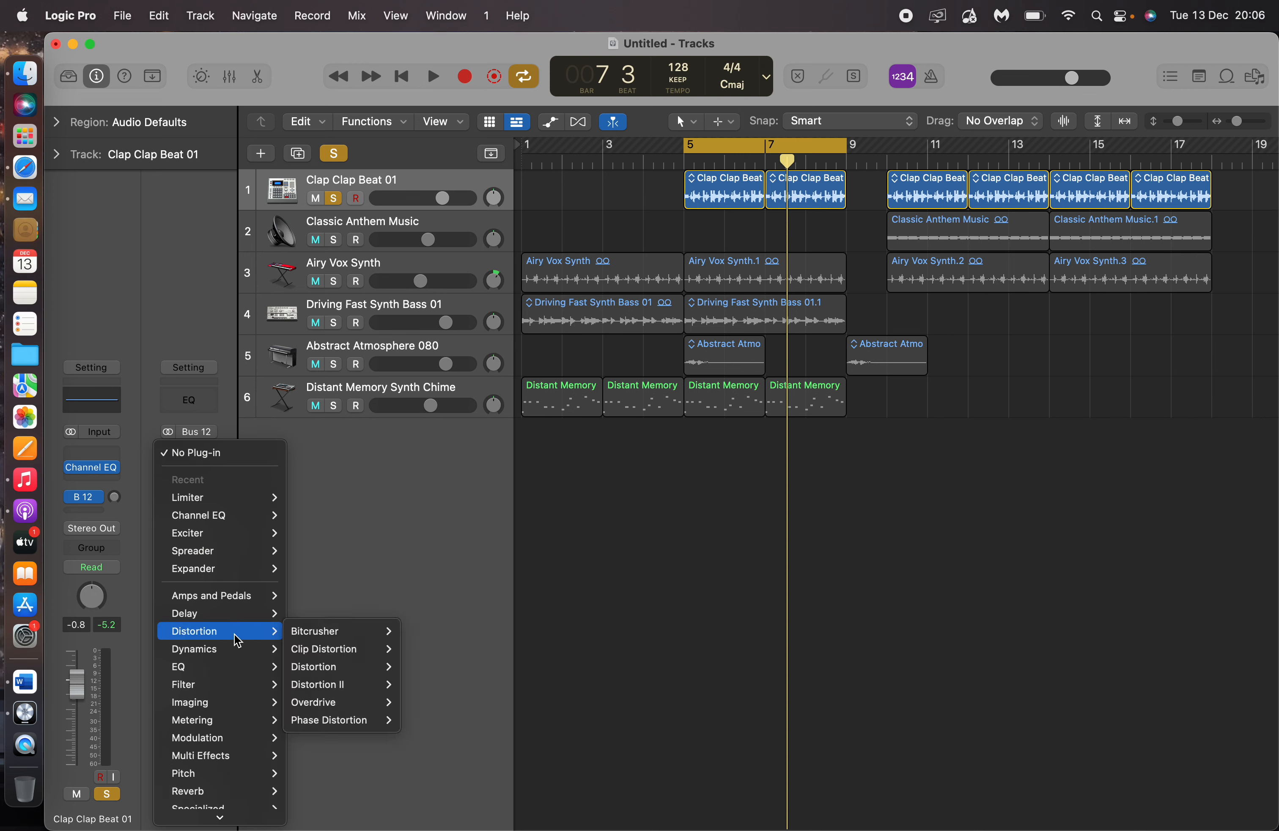
mouse_move(333, 671)
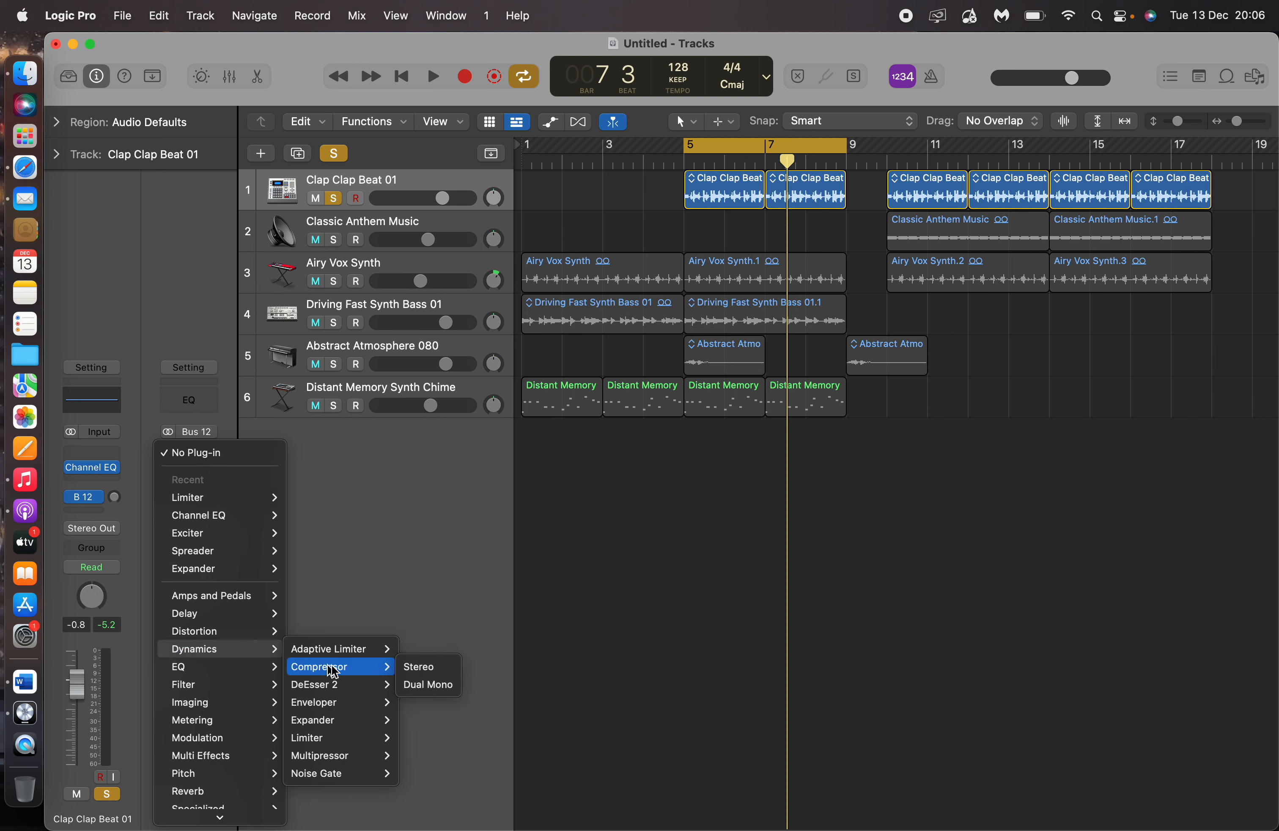
click(423, 667)
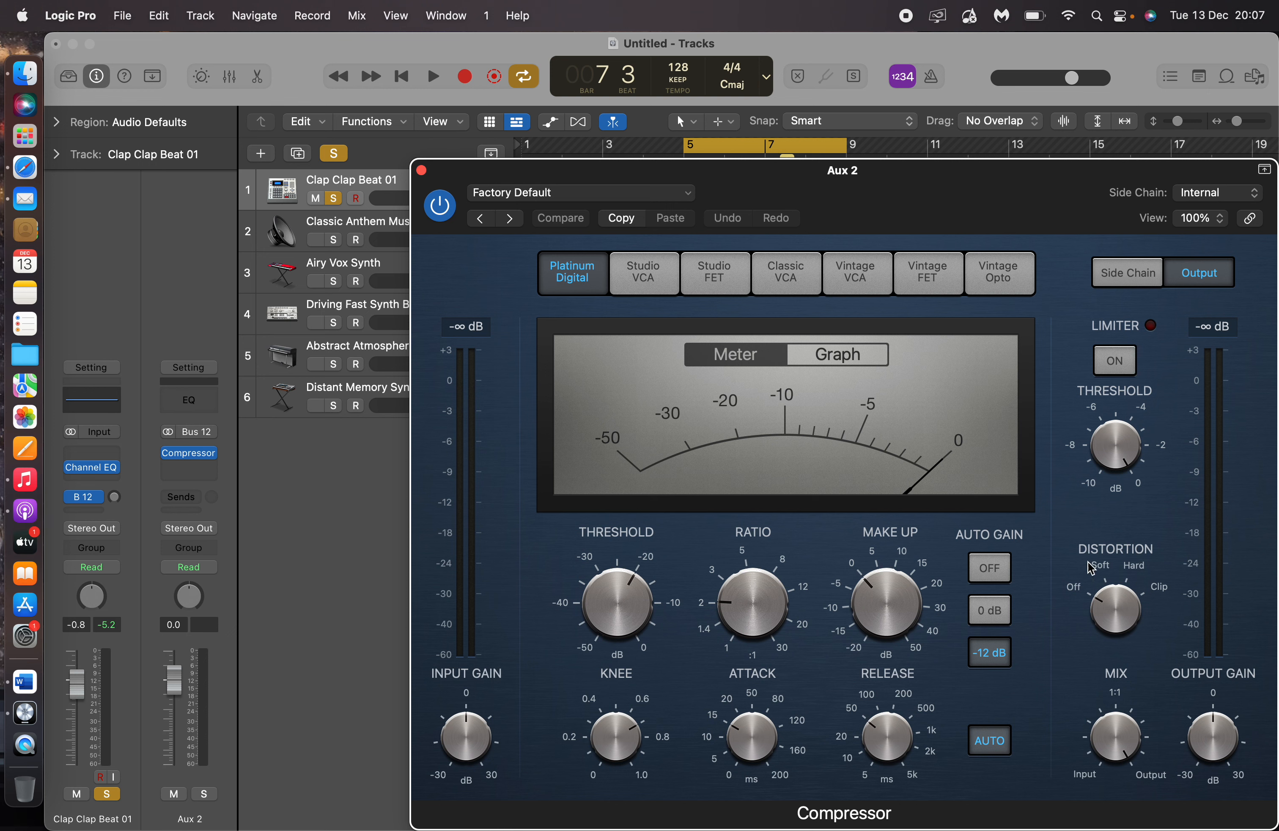
click(990, 568)
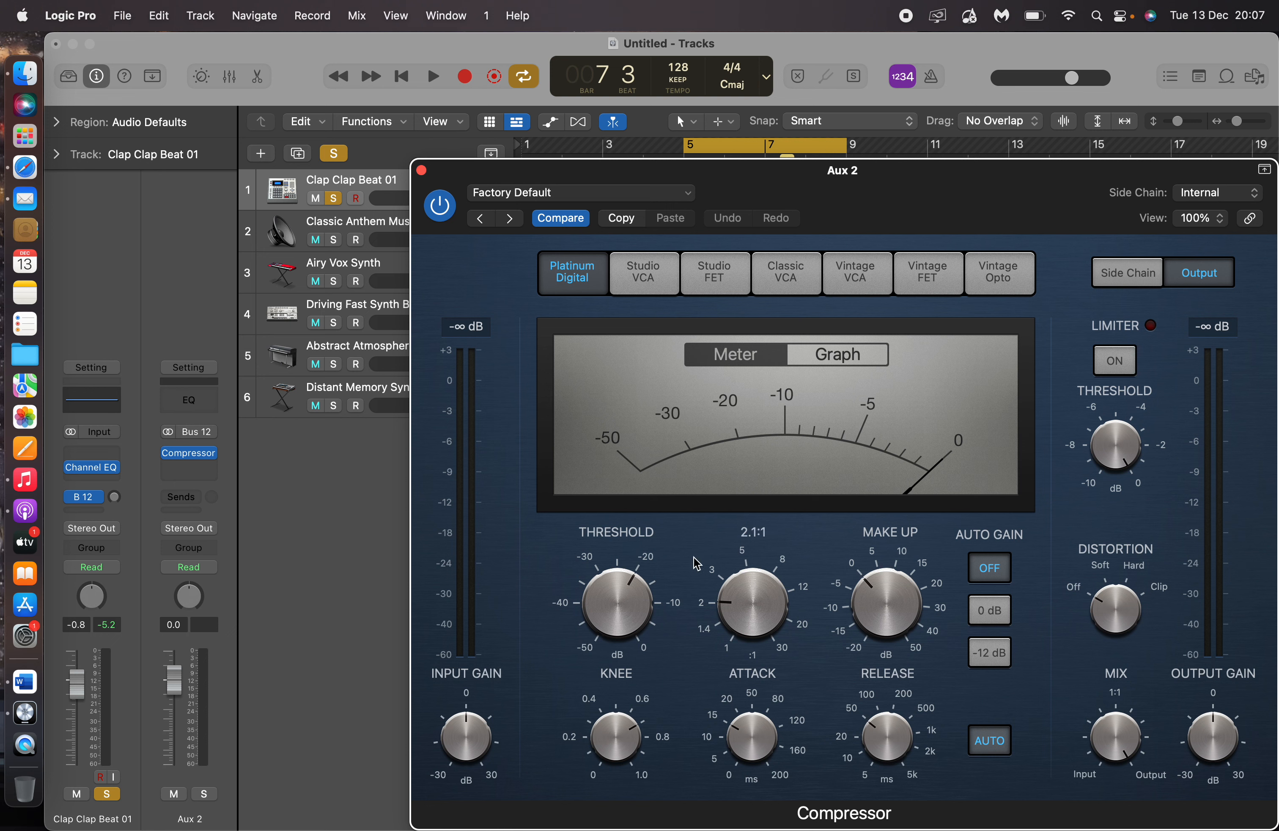
Set the Aux 2 Compressor's threshold to −50 dB, its ratio to 30:1 and its attack to 0 ms.
mouse_move(619, 581)
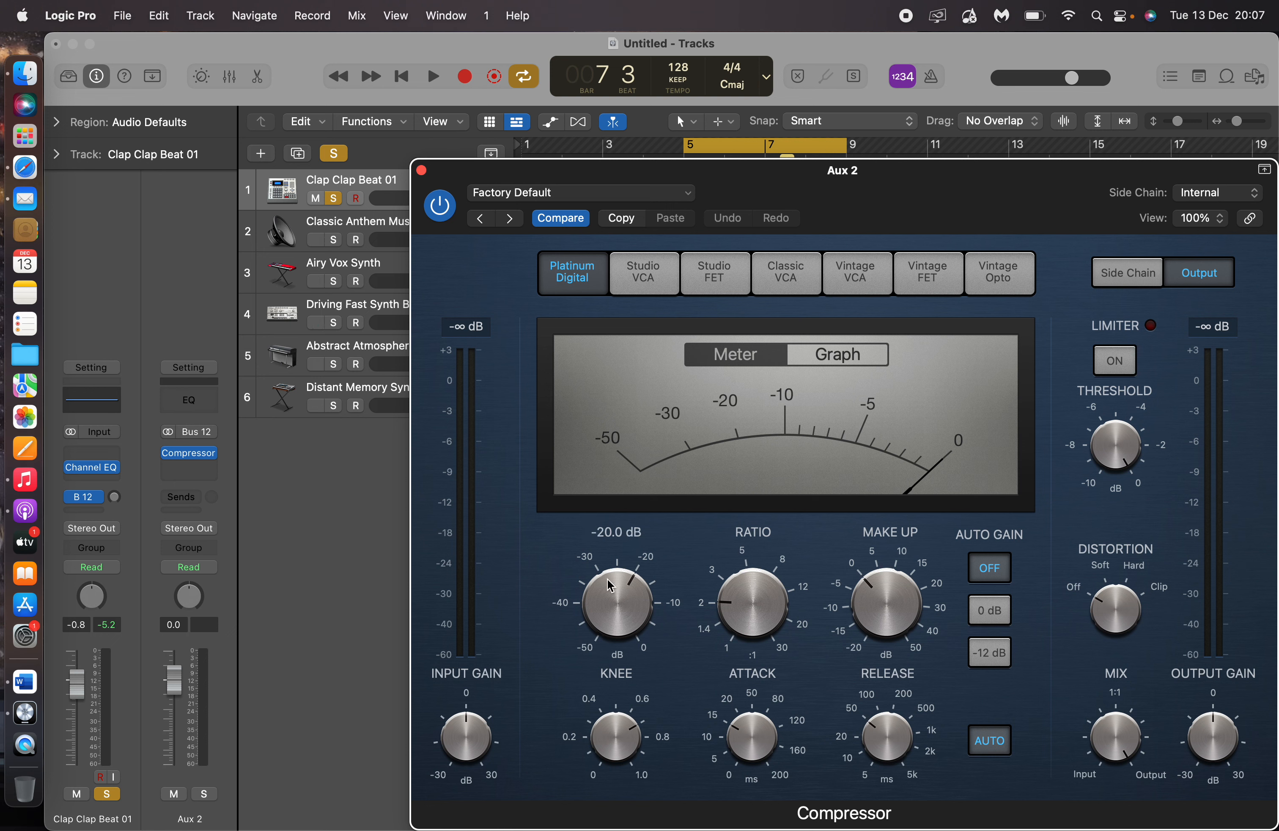
drag(609, 585, 632, 764)
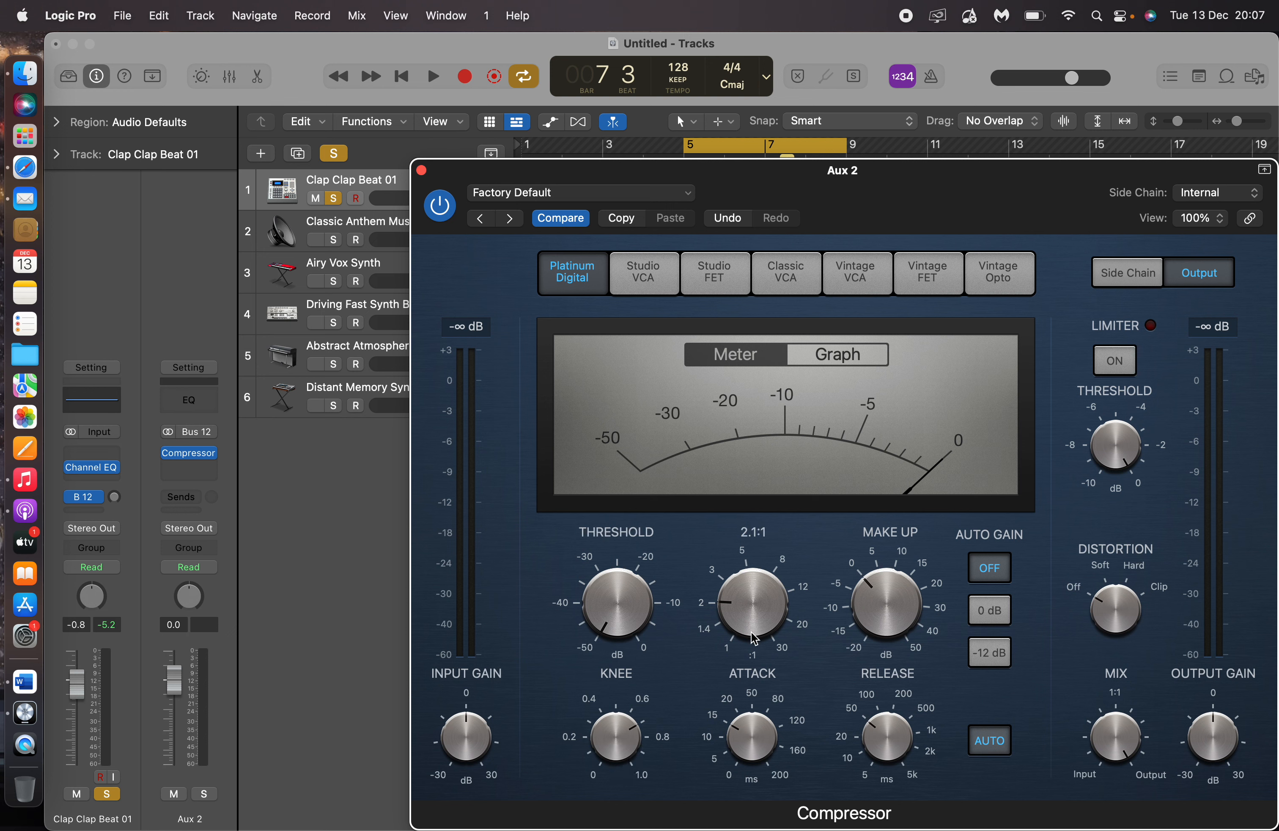
drag(747, 621, 720, 423)
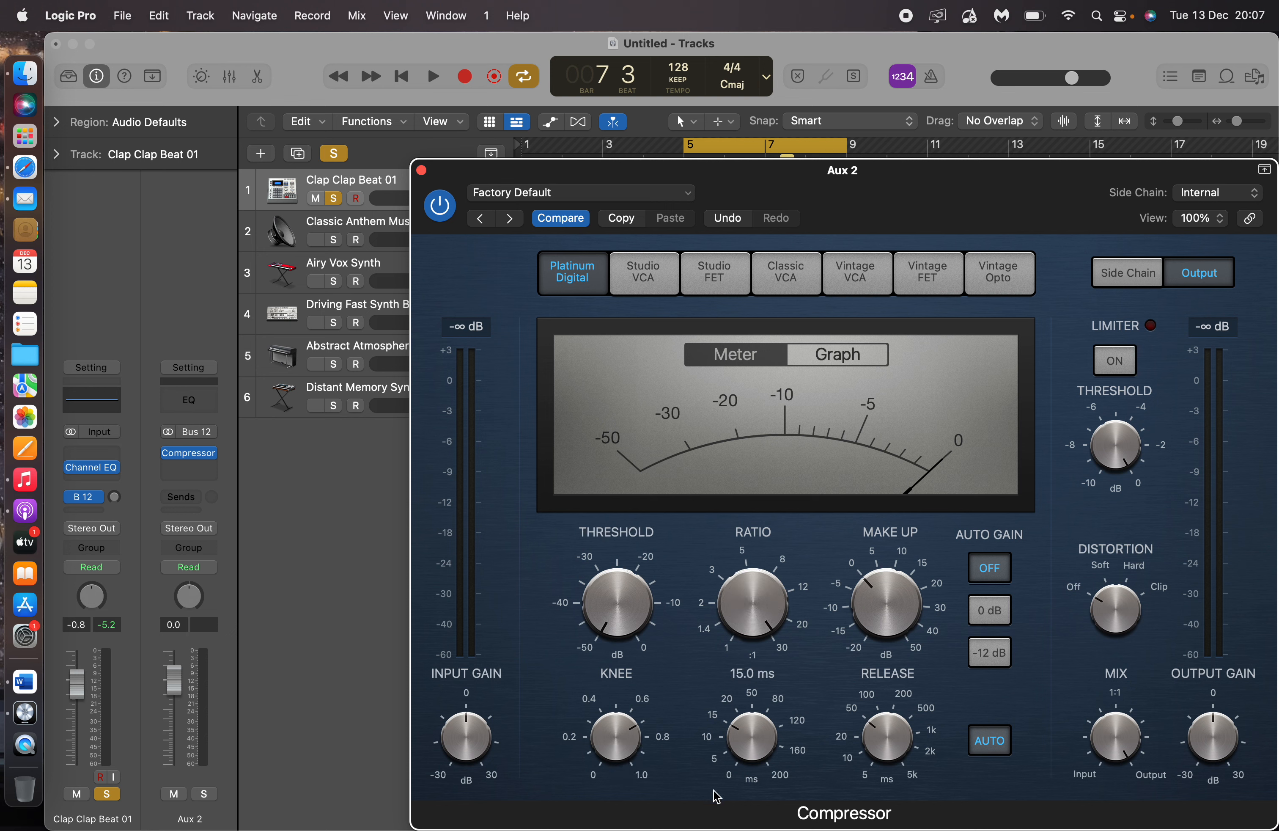
drag(766, 710, 650, 372)
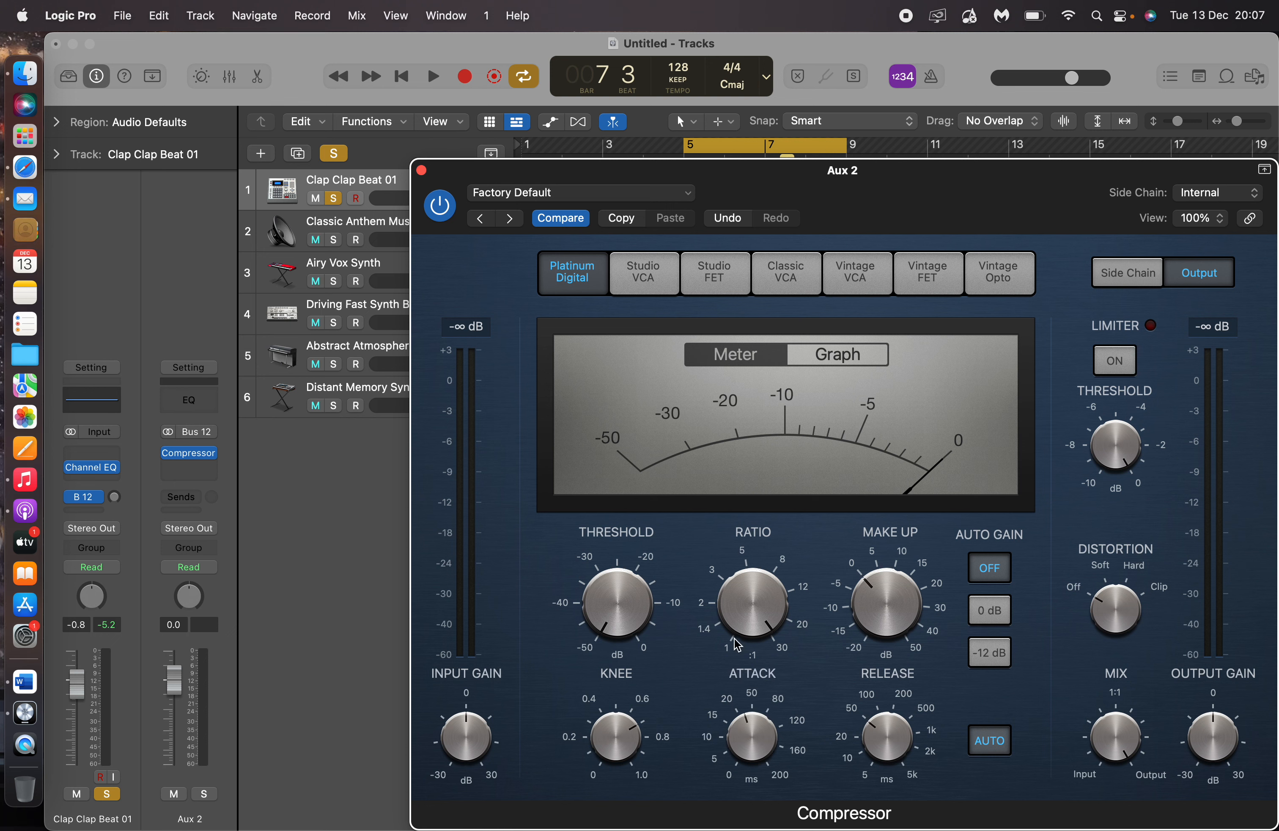
drag(747, 742, 752, 824)
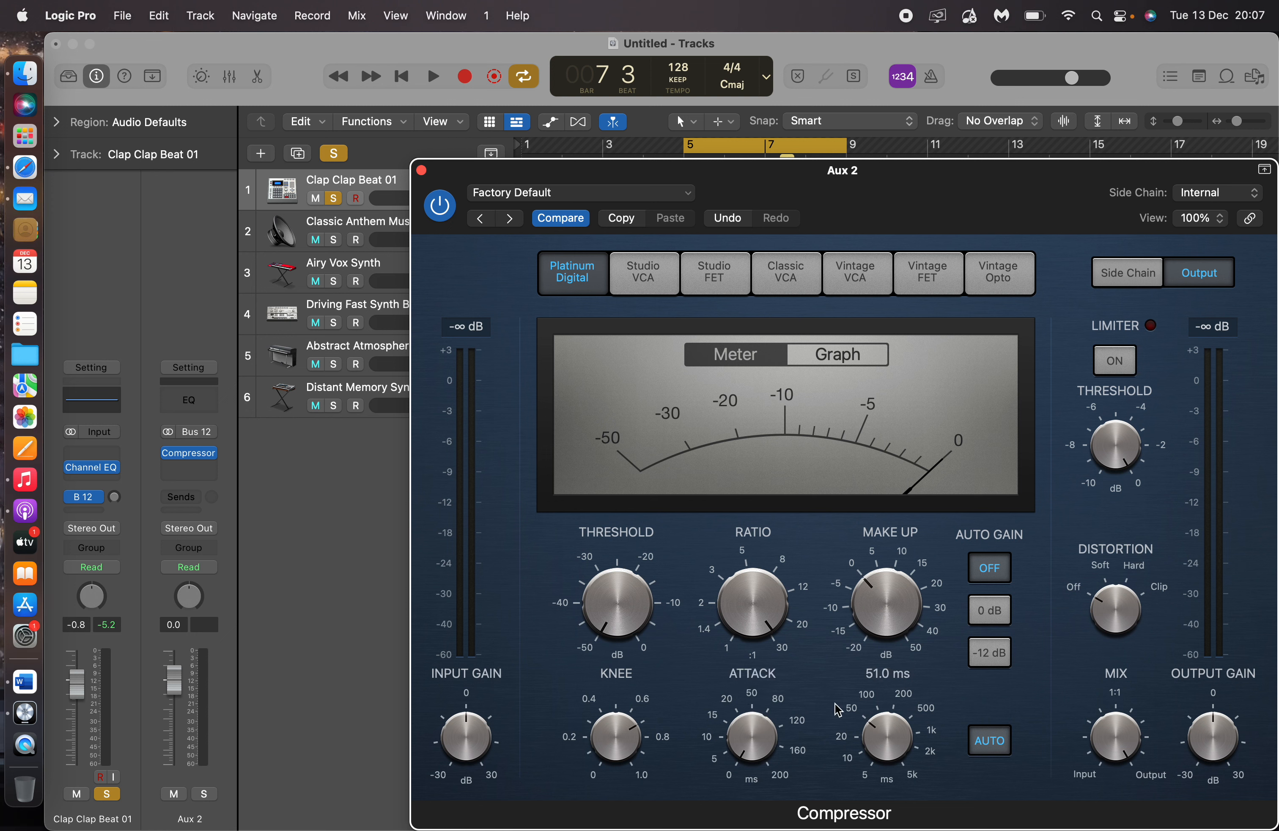
mouse_move(631, 749)
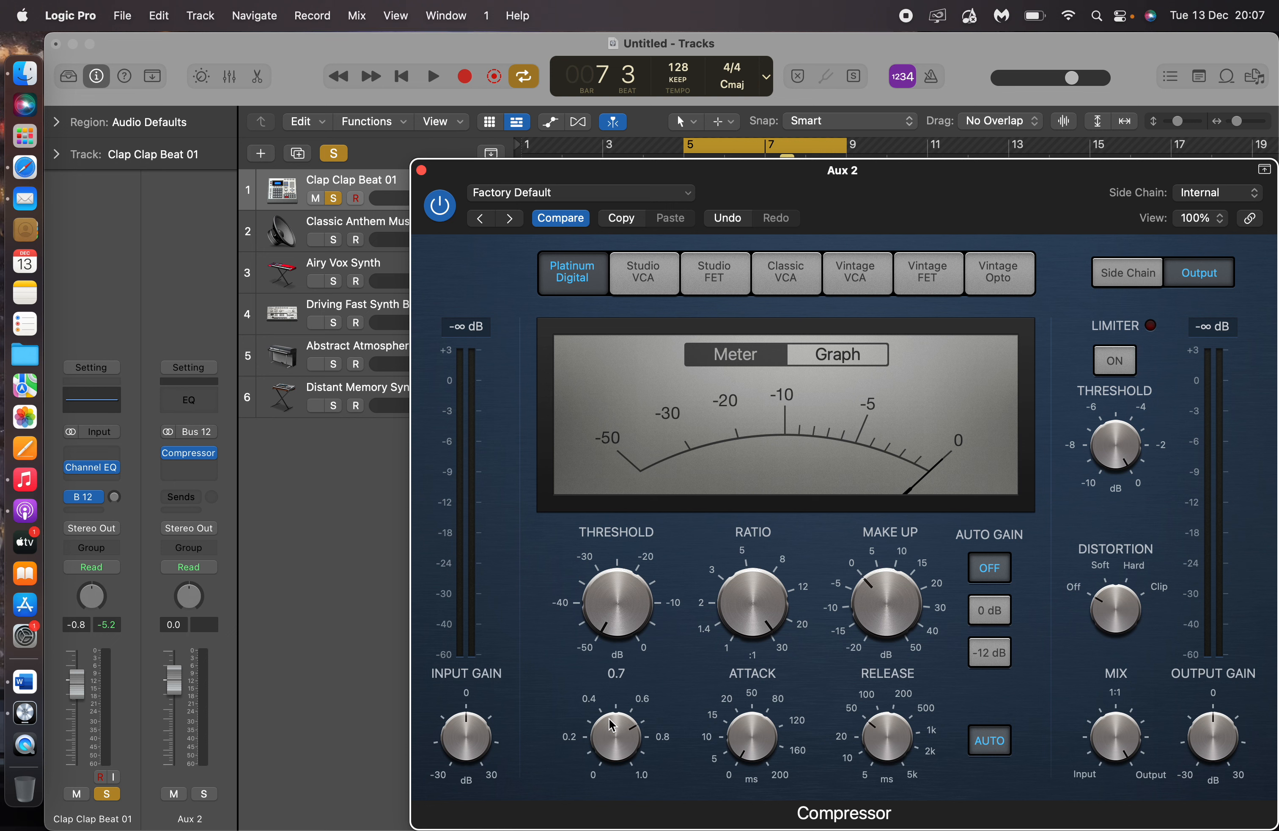
drag(612, 726, 631, 796)
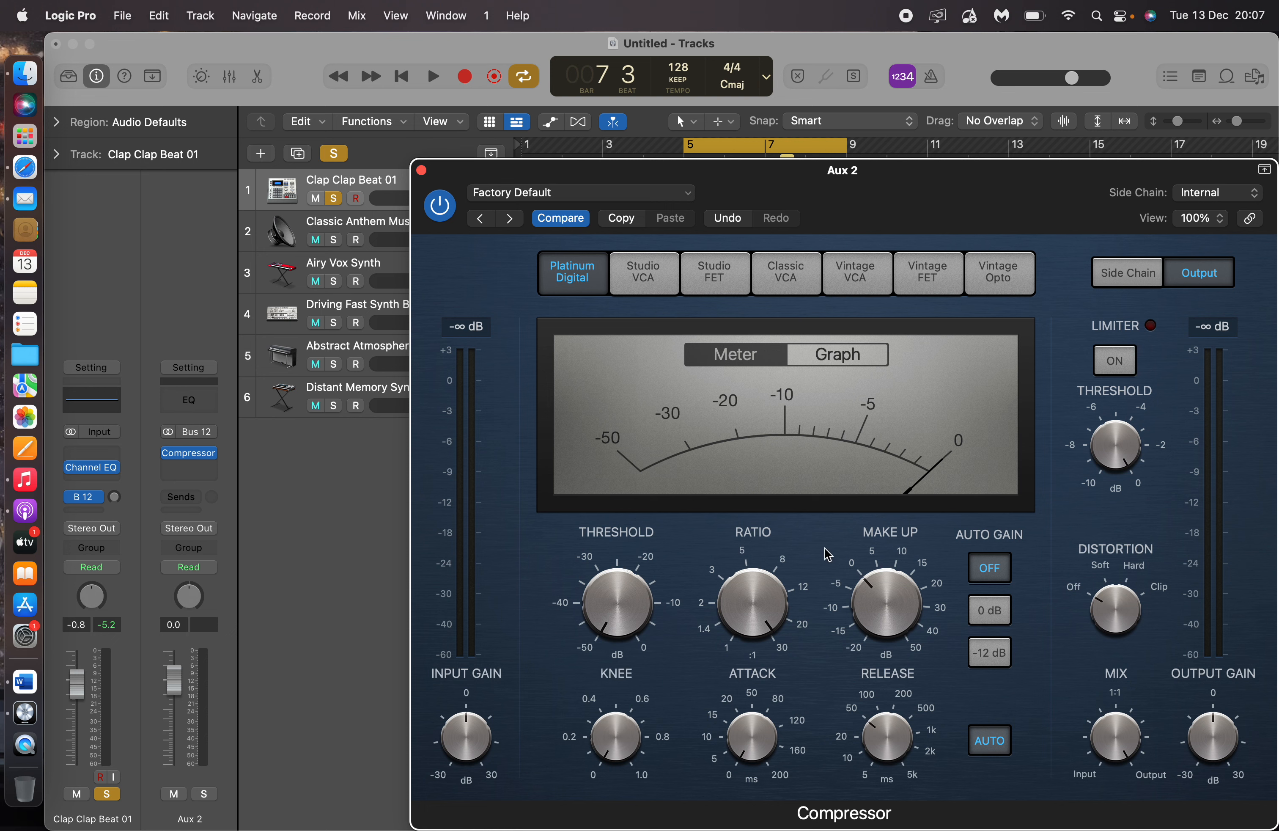
Show the Compressor's graph display and play the clap beat with its Bus 12 send reset to the default level.
click(837, 356)
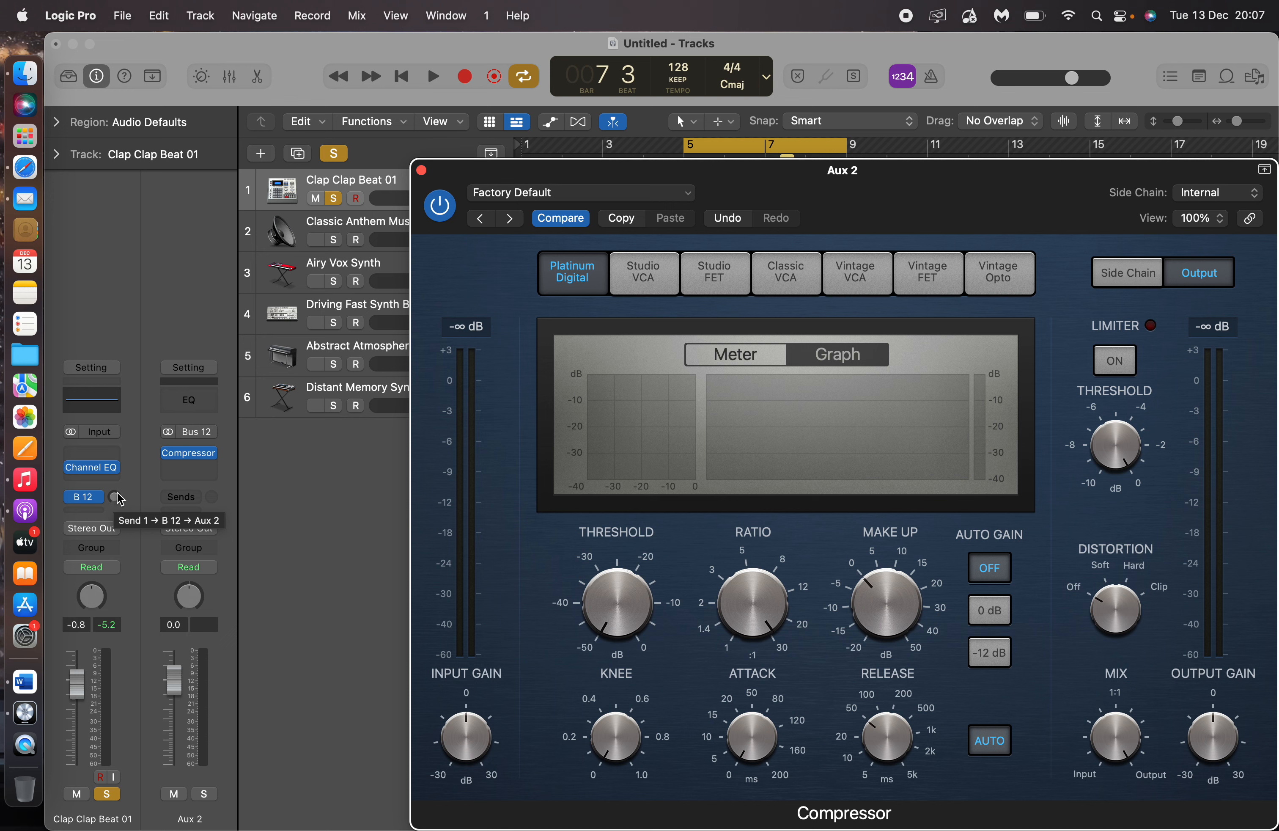
alt+click(115, 496)
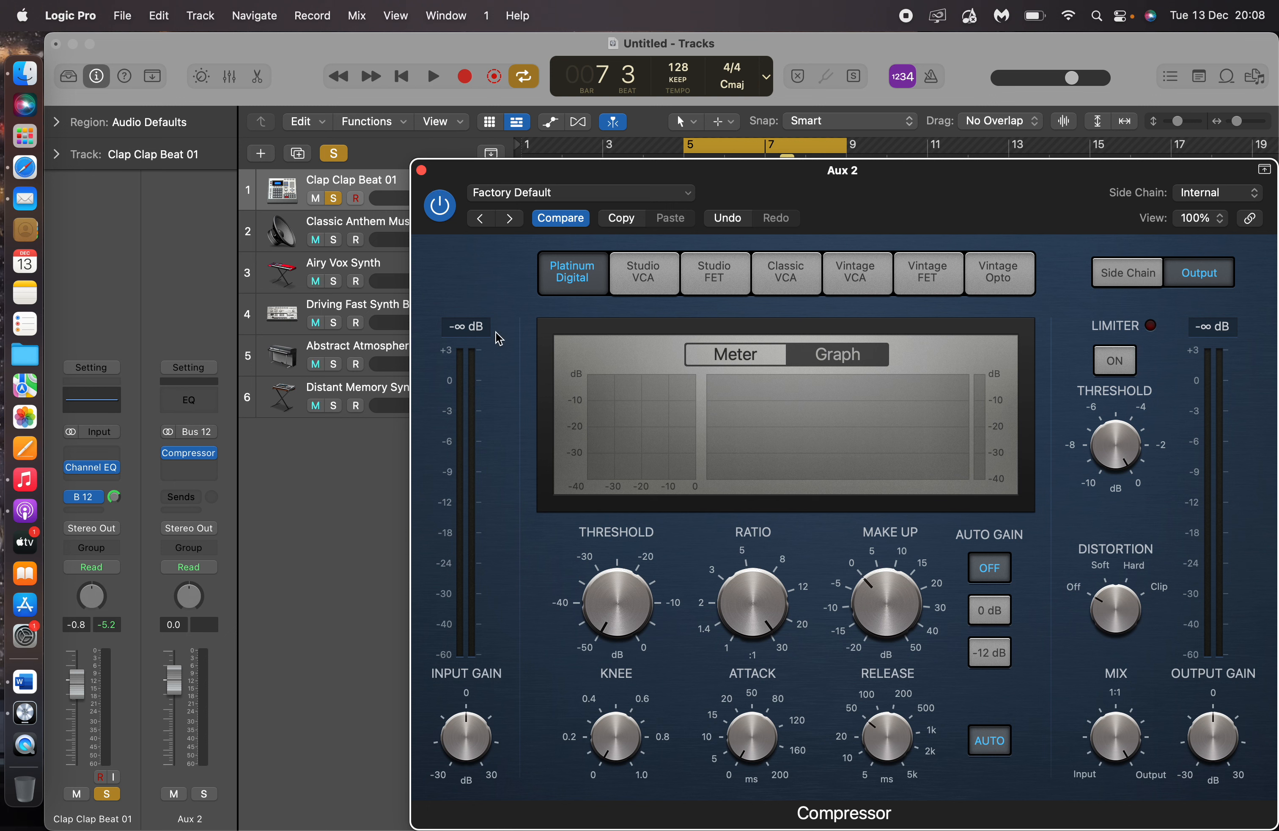
key(space)
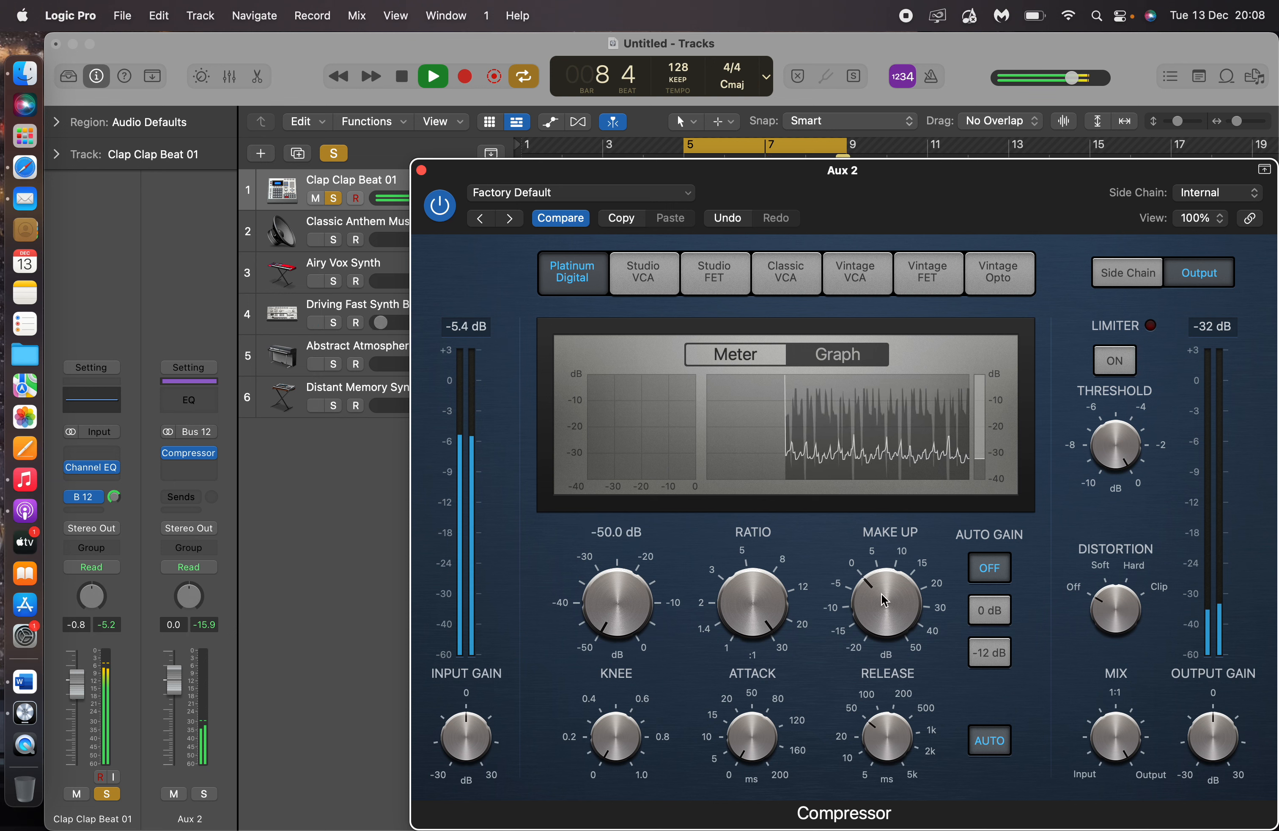
Raise the Compressor's make-up gain to just under 30 dB while listening, then stop playback and close the Compressor.
mouse_move(894, 615)
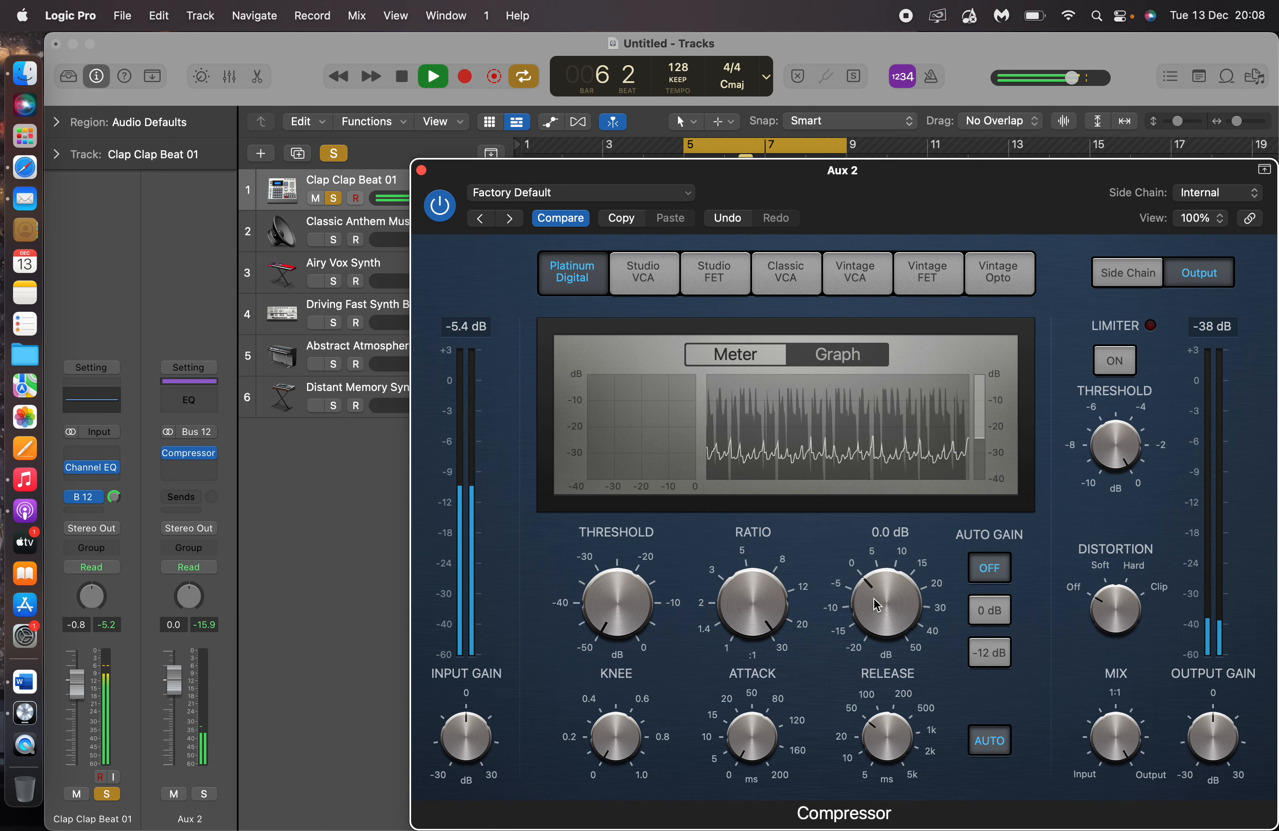
drag(873, 597, 869, 508)
drag(891, 624, 889, 622)
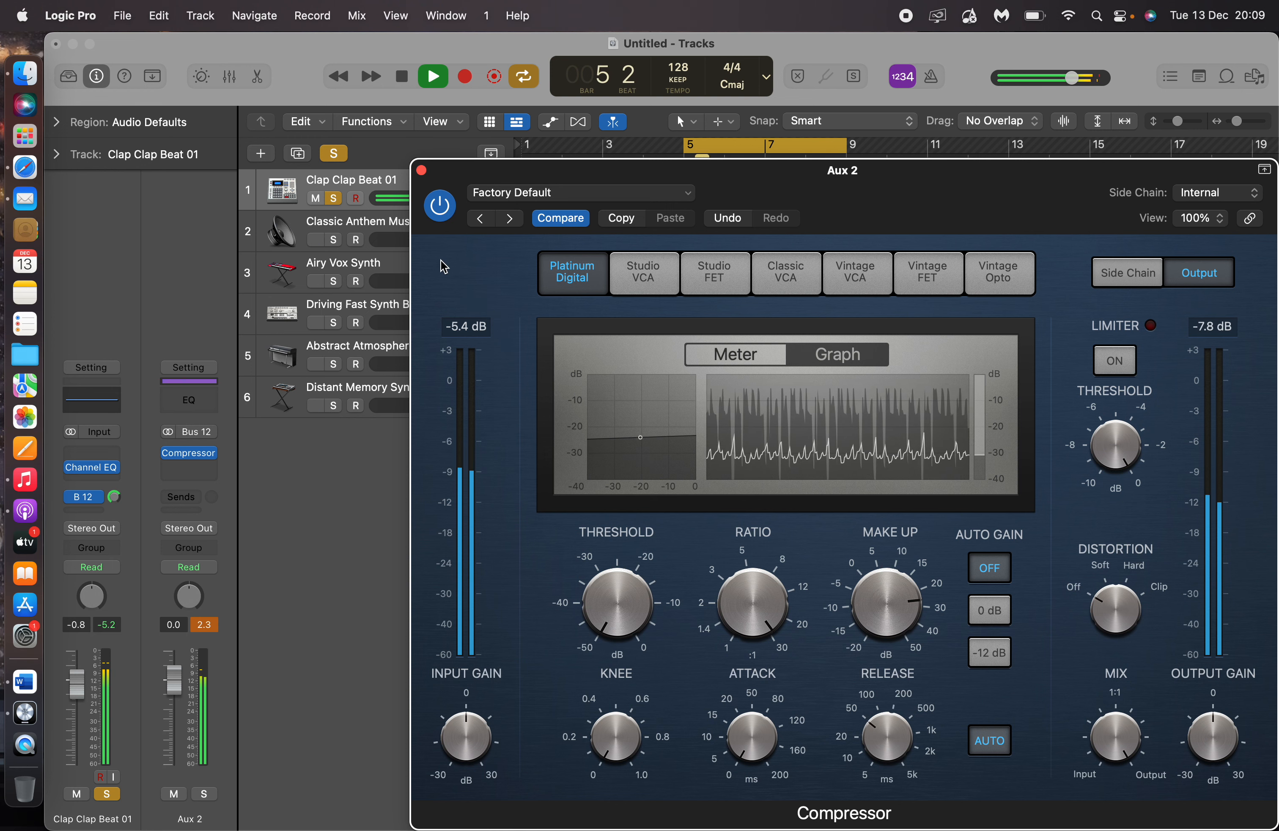
key(space)
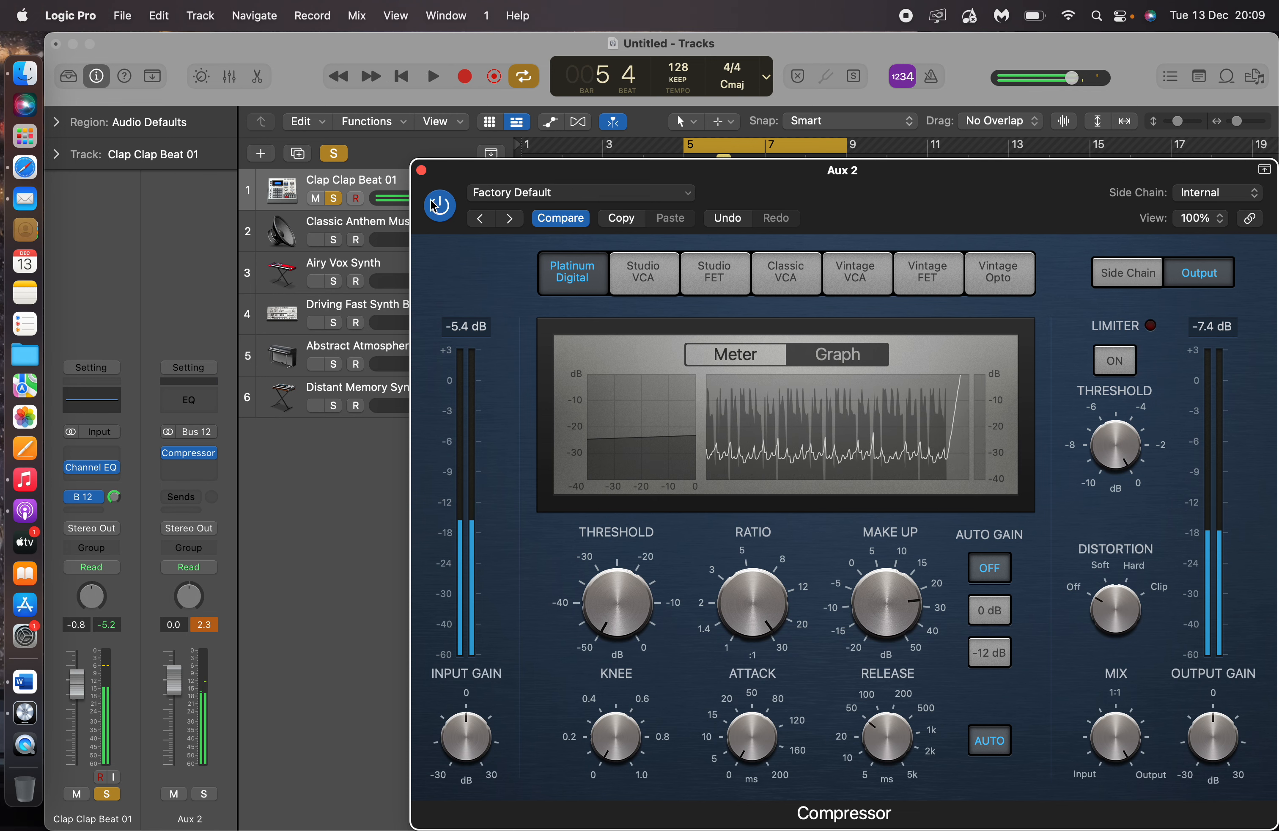
click(421, 171)
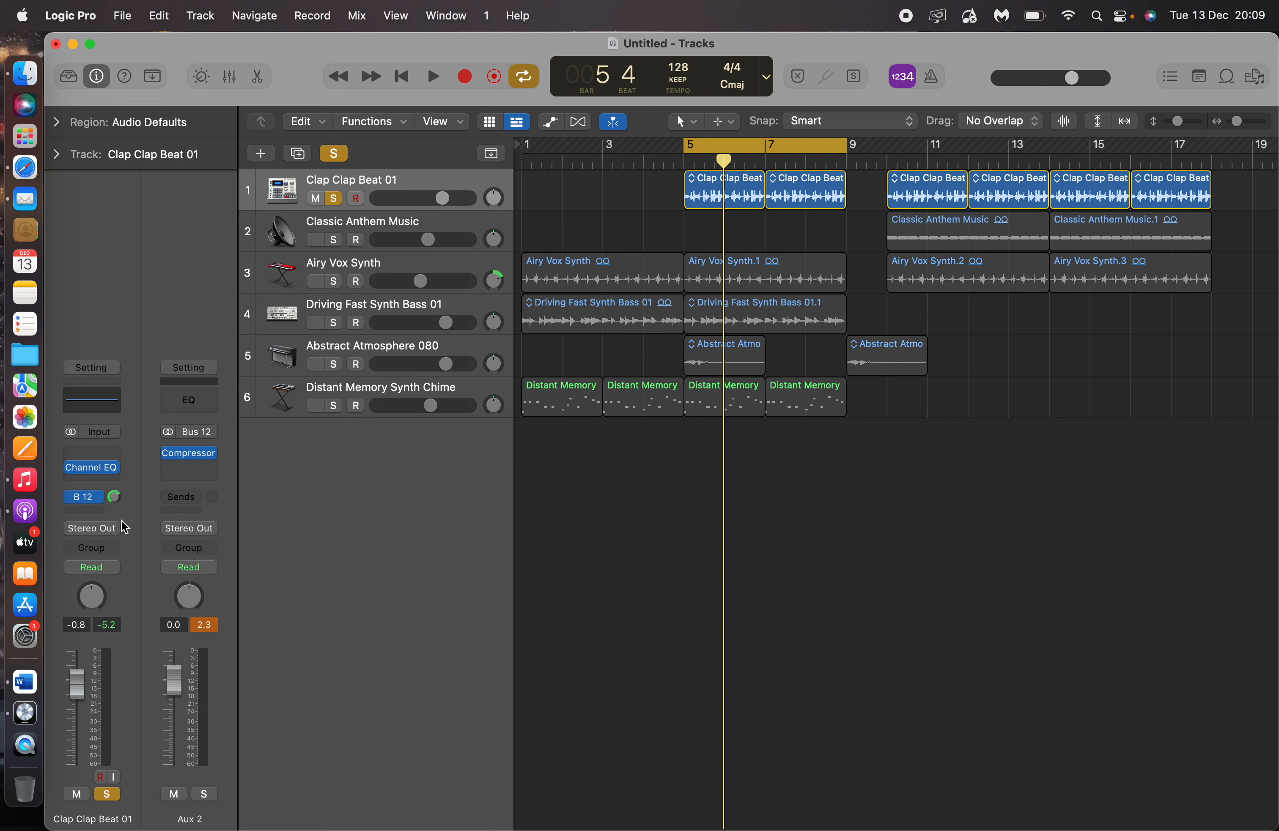
Compare the clap beat with and without the Bus 12 send by bypassing and re-enabling it during playback, then stop.
mouse_move(76, 502)
key(space)
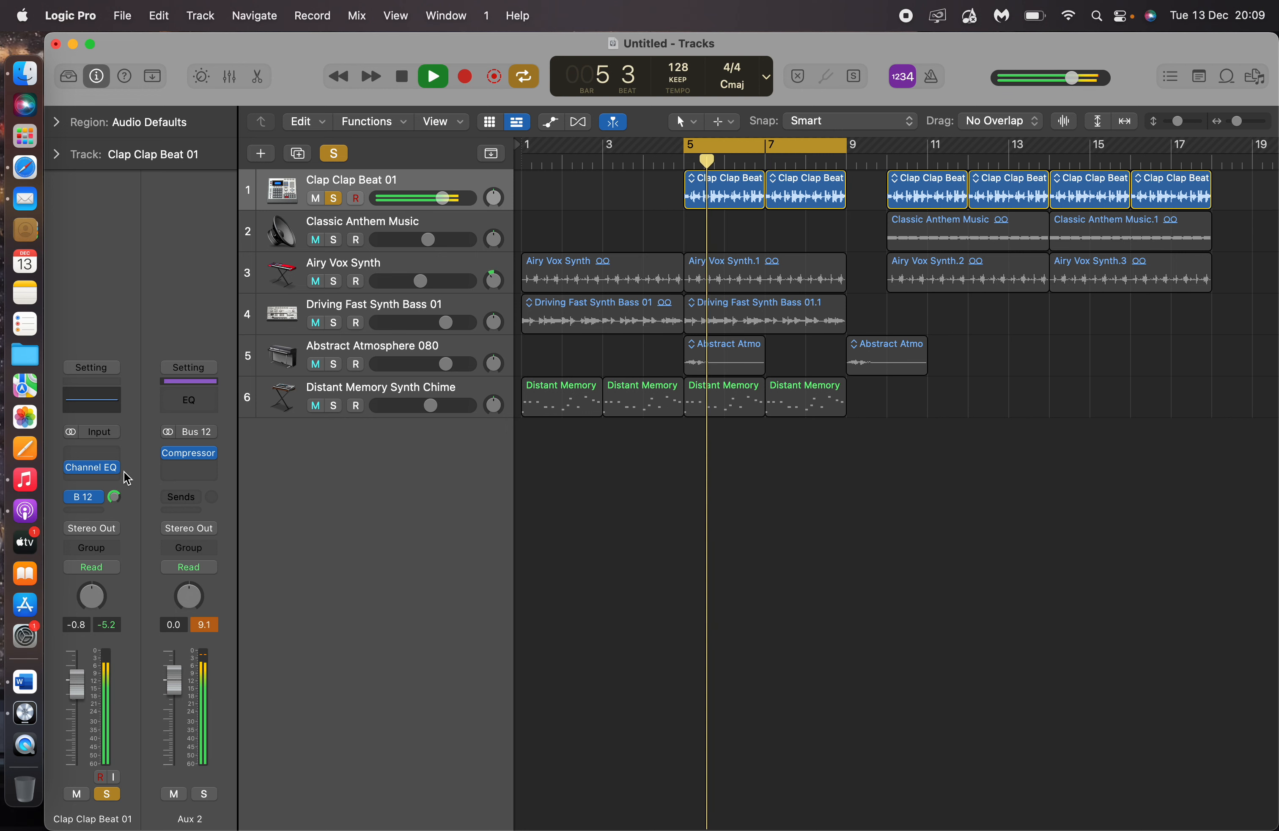
click(72, 497)
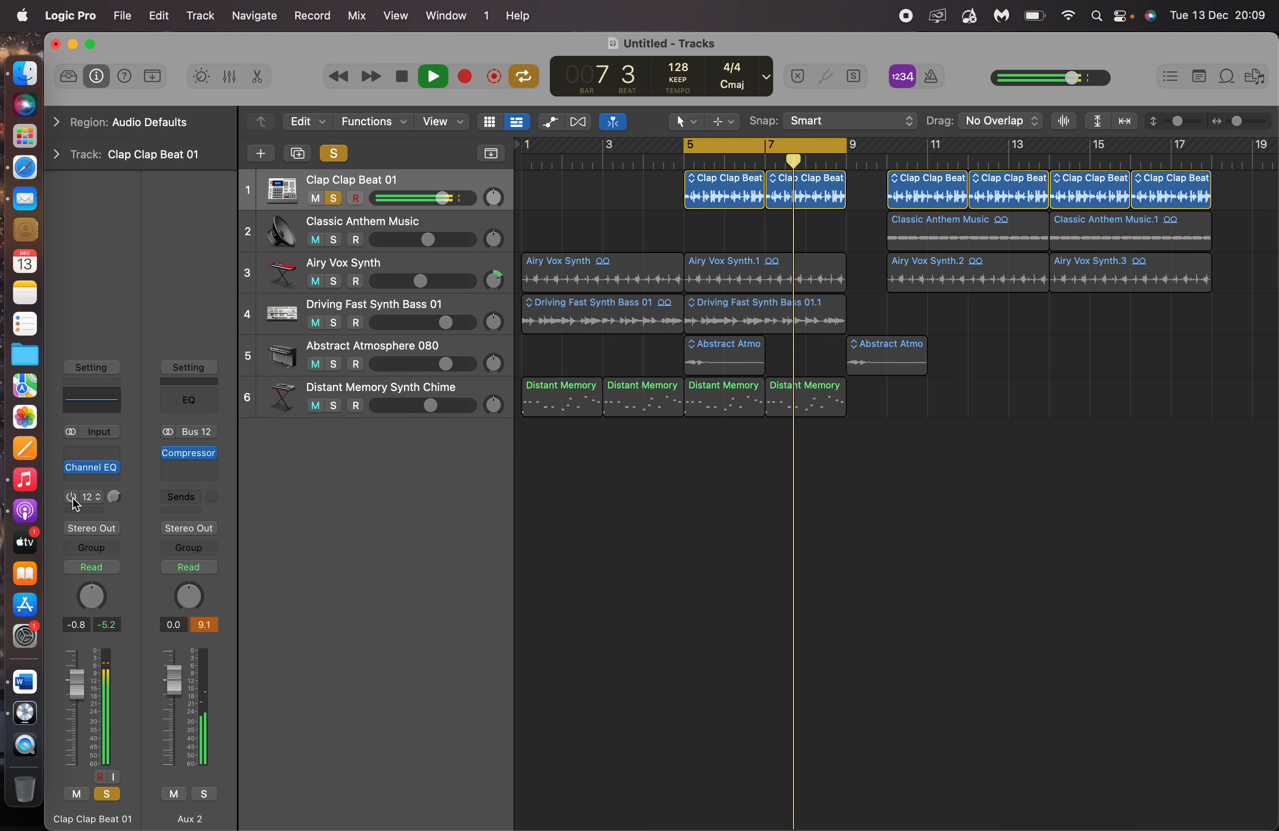
click(72, 497)
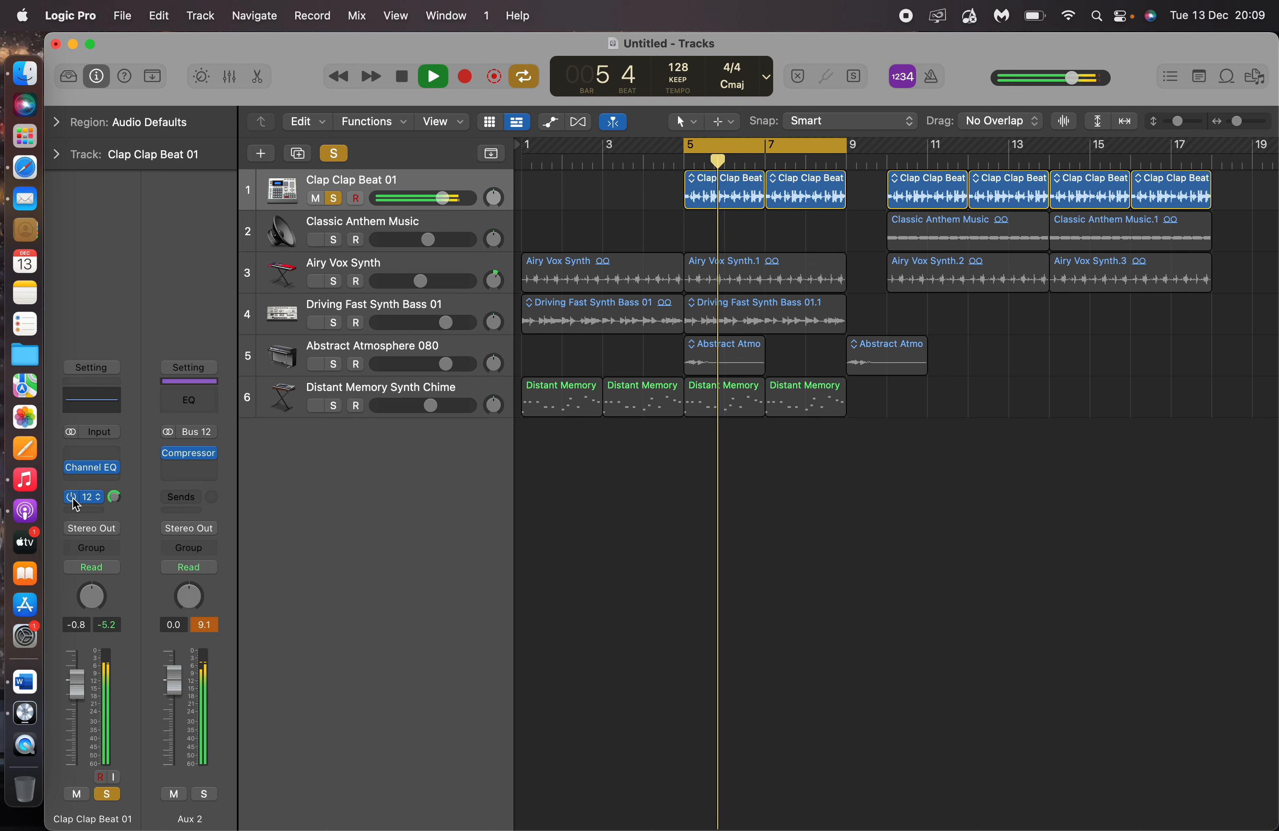
click(74, 499)
click(74, 499)
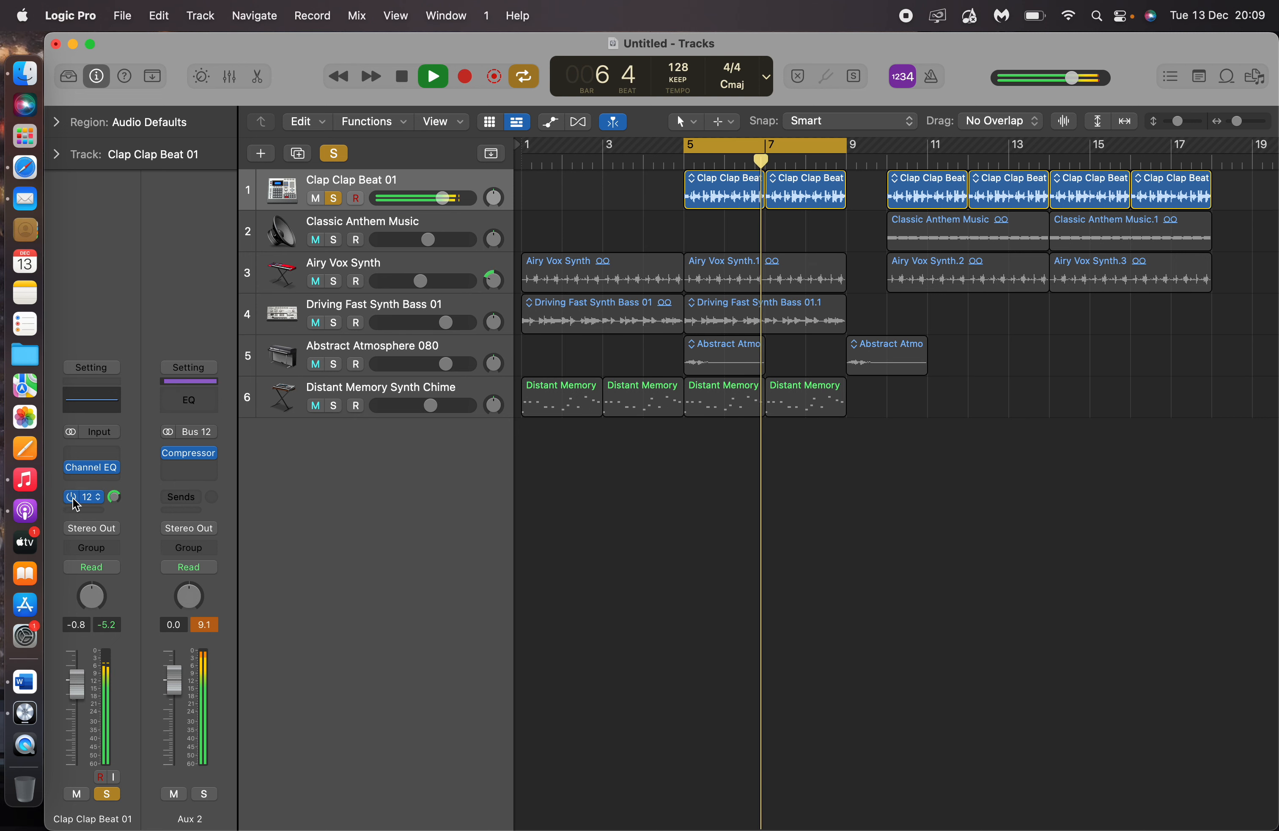
key(space)
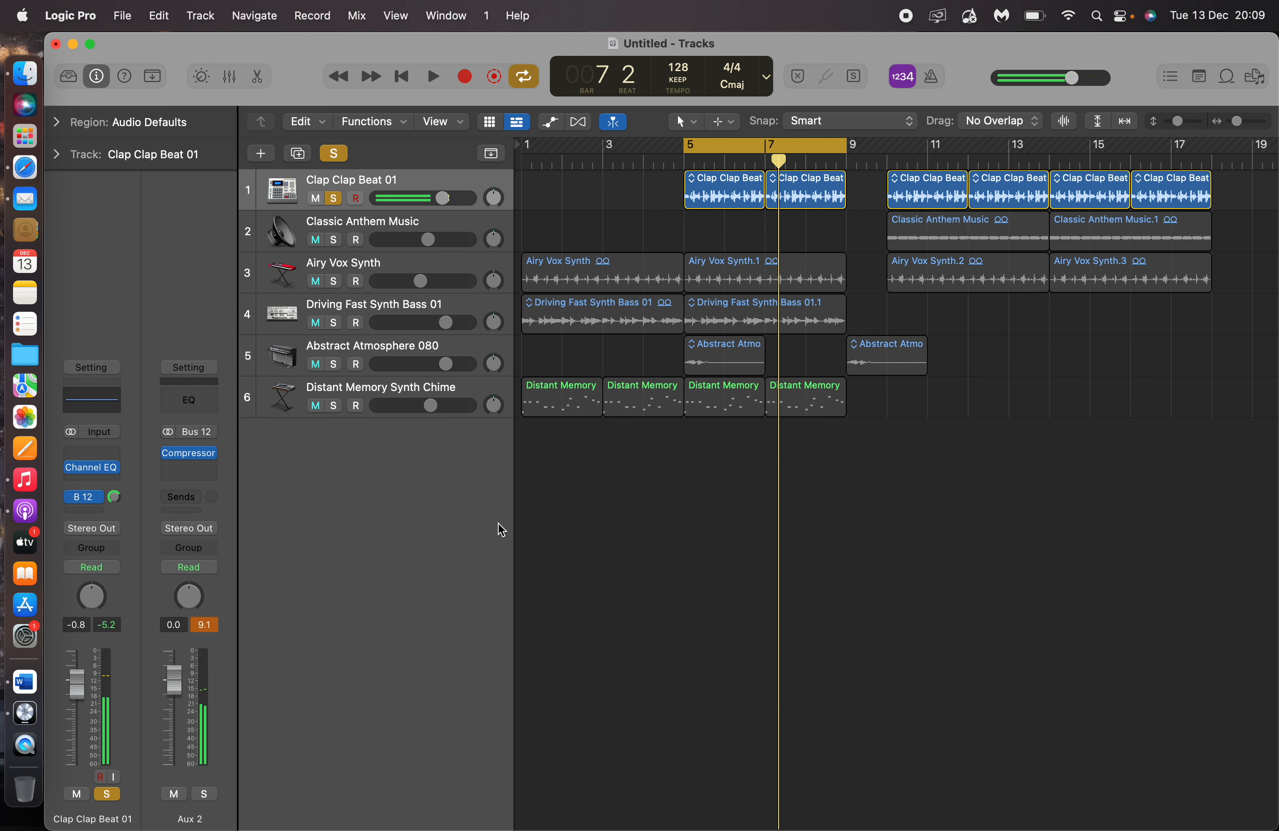